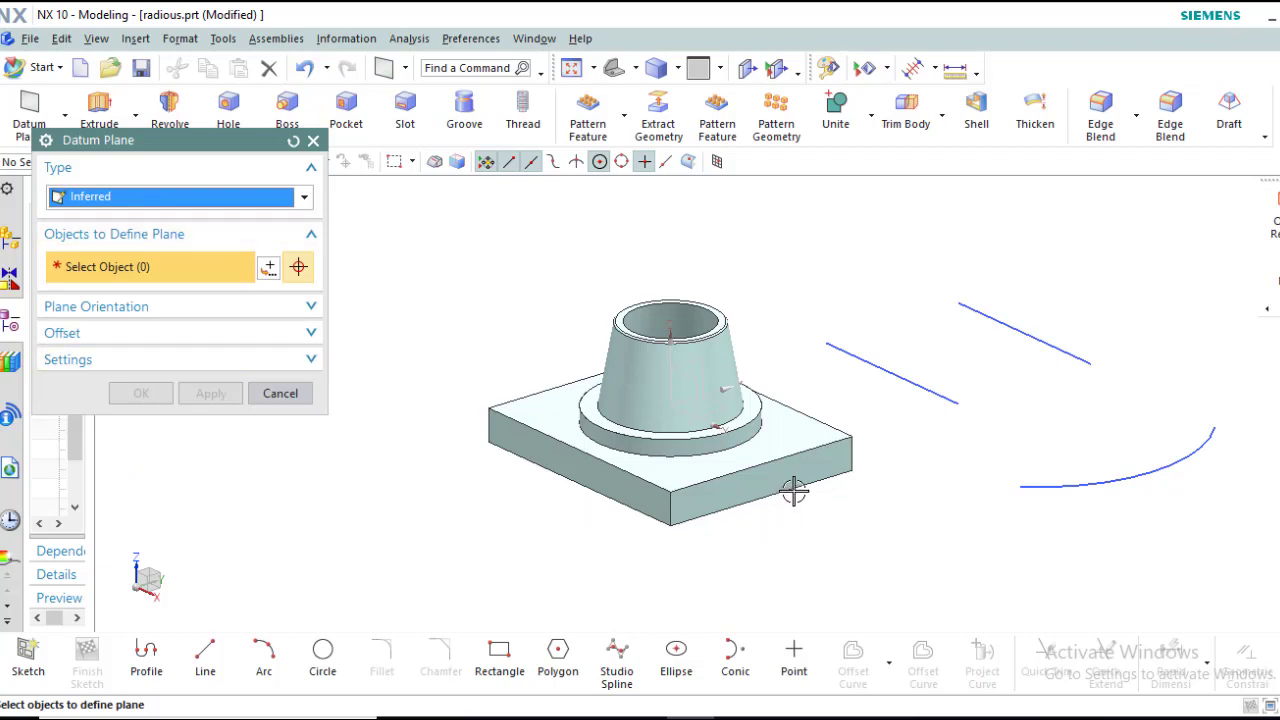
Step: Preview a datum plane offset 50 mm from the base plate's short side face, flipping the offset inward and back outward
click(737, 493)
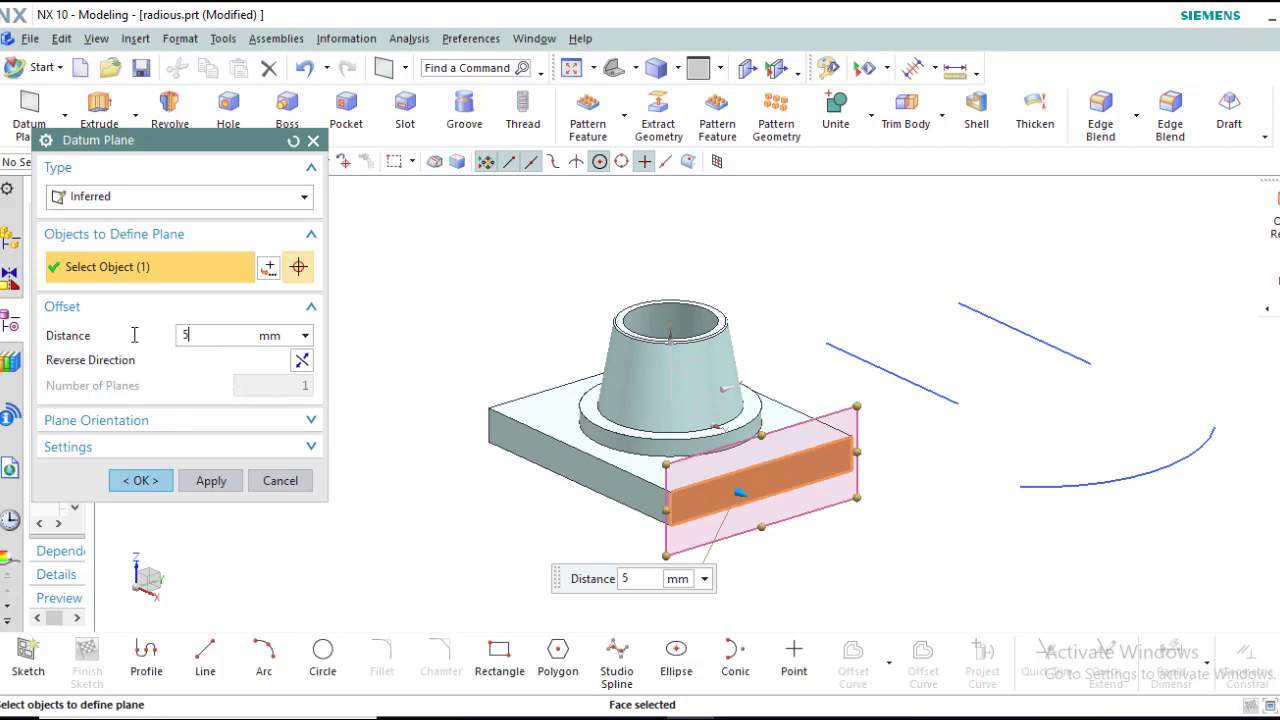
key(Return)
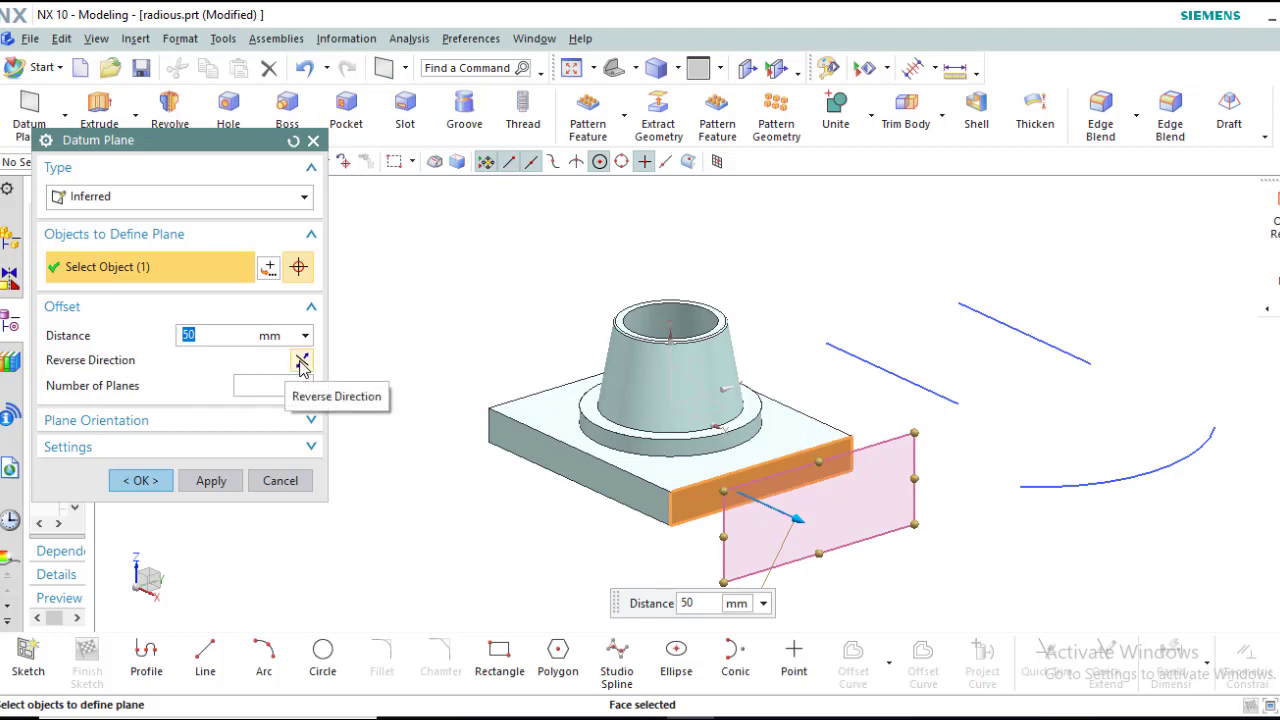
click(302, 362)
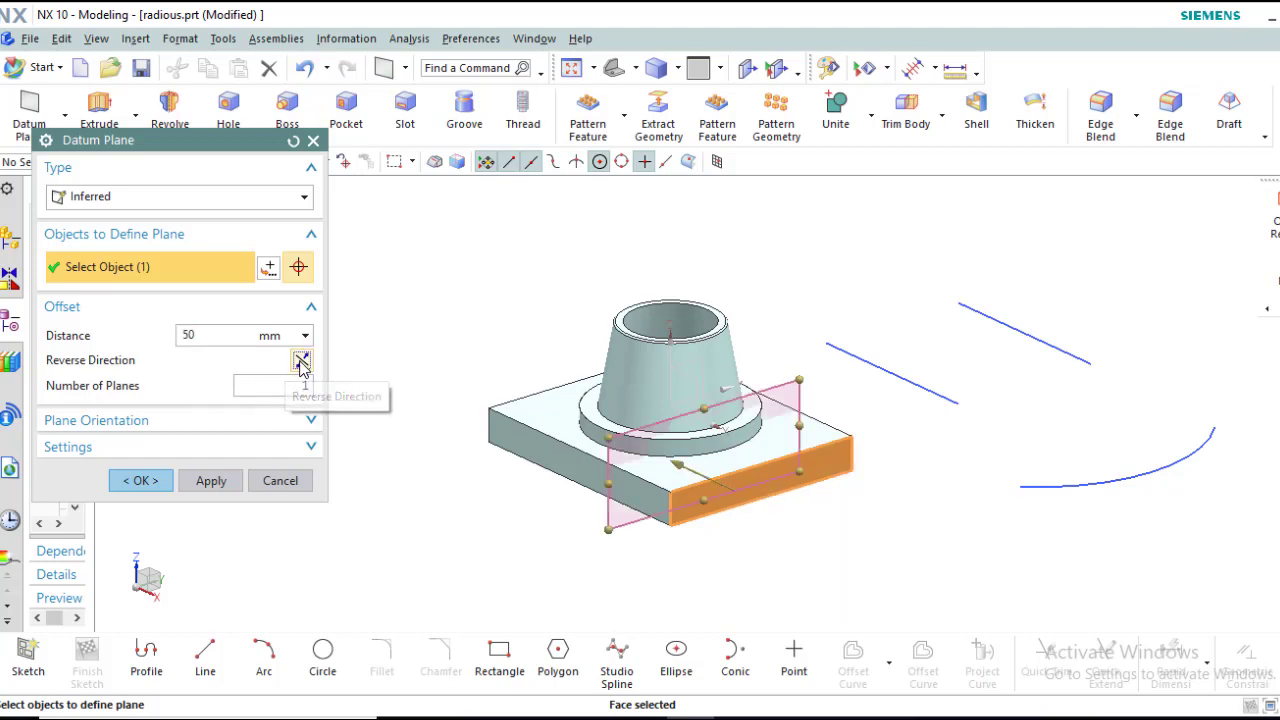
click(302, 362)
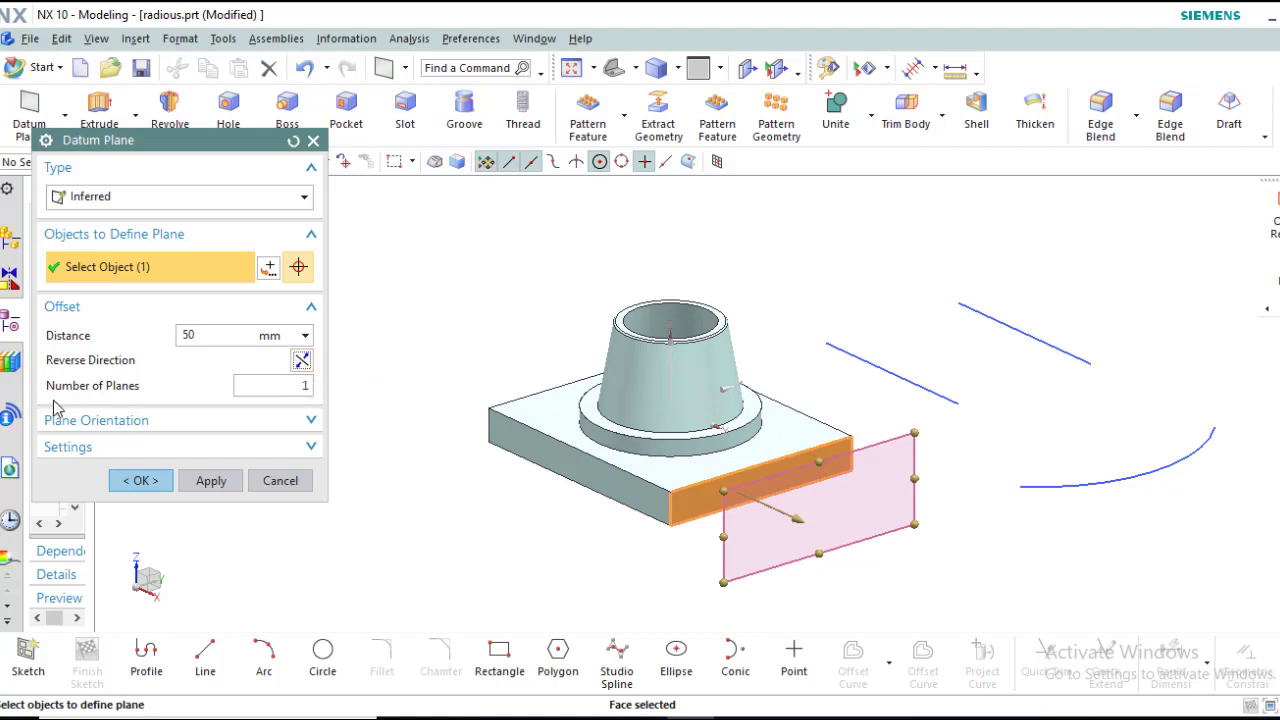
Step: Set the number of offset planes to 3 for the preview, and reset the datum plane definition
double_click(291, 390)
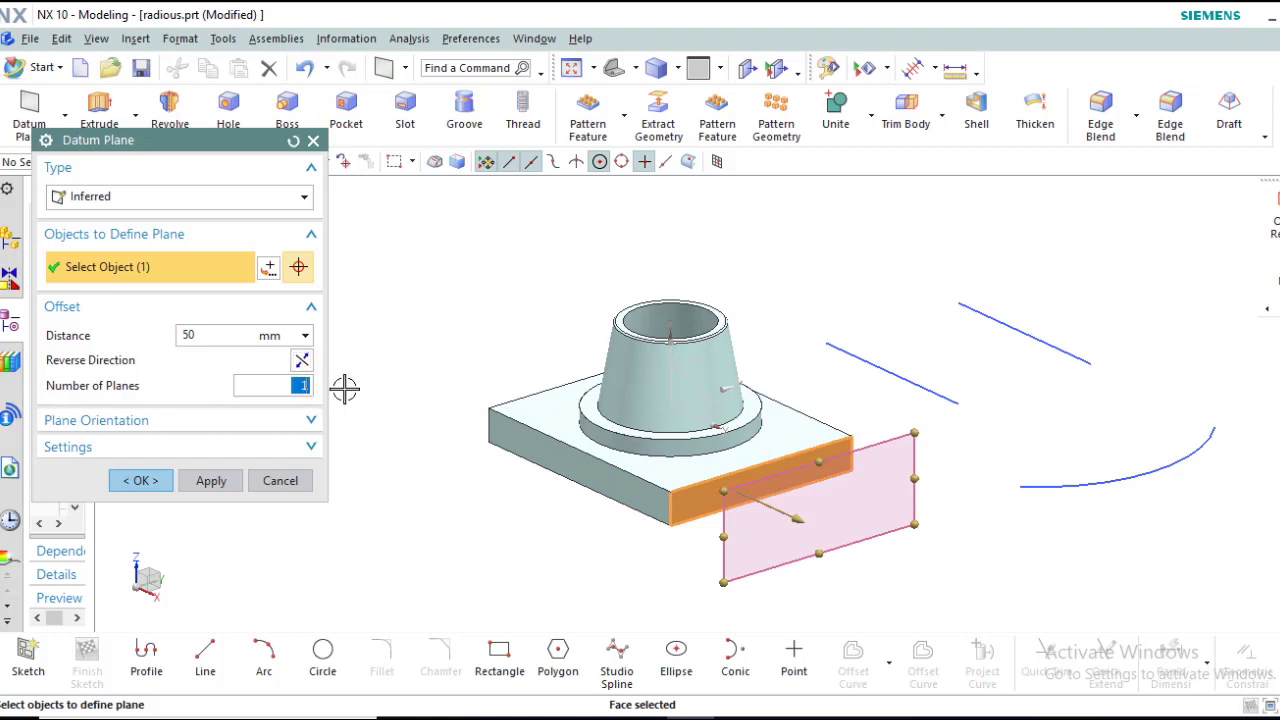
text(3)
key(Return)
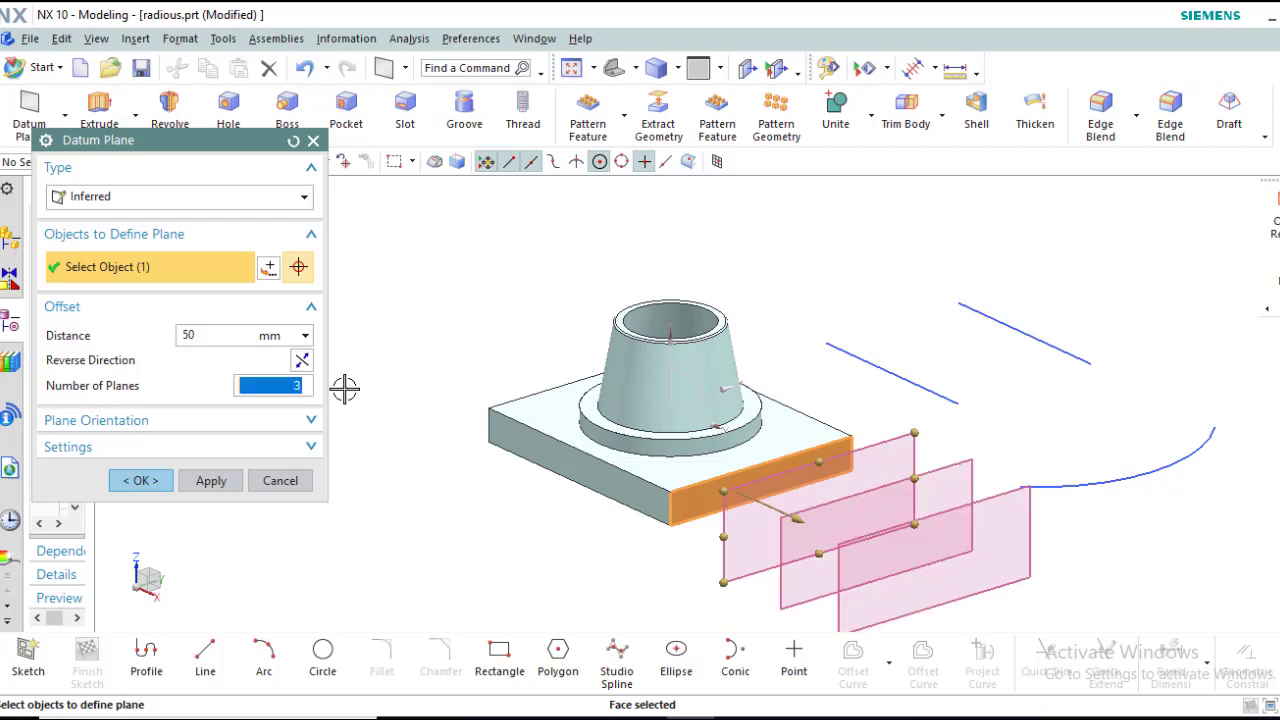
scroll(446, 406, down, 1)
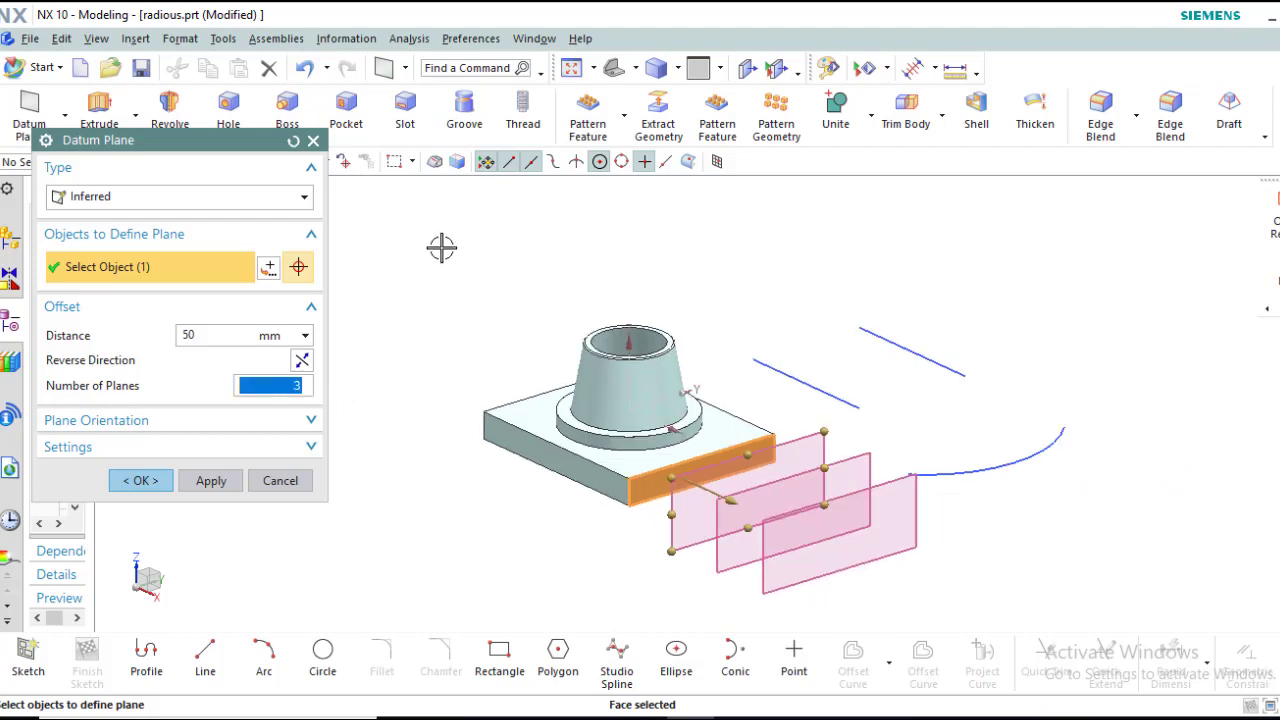
click(293, 143)
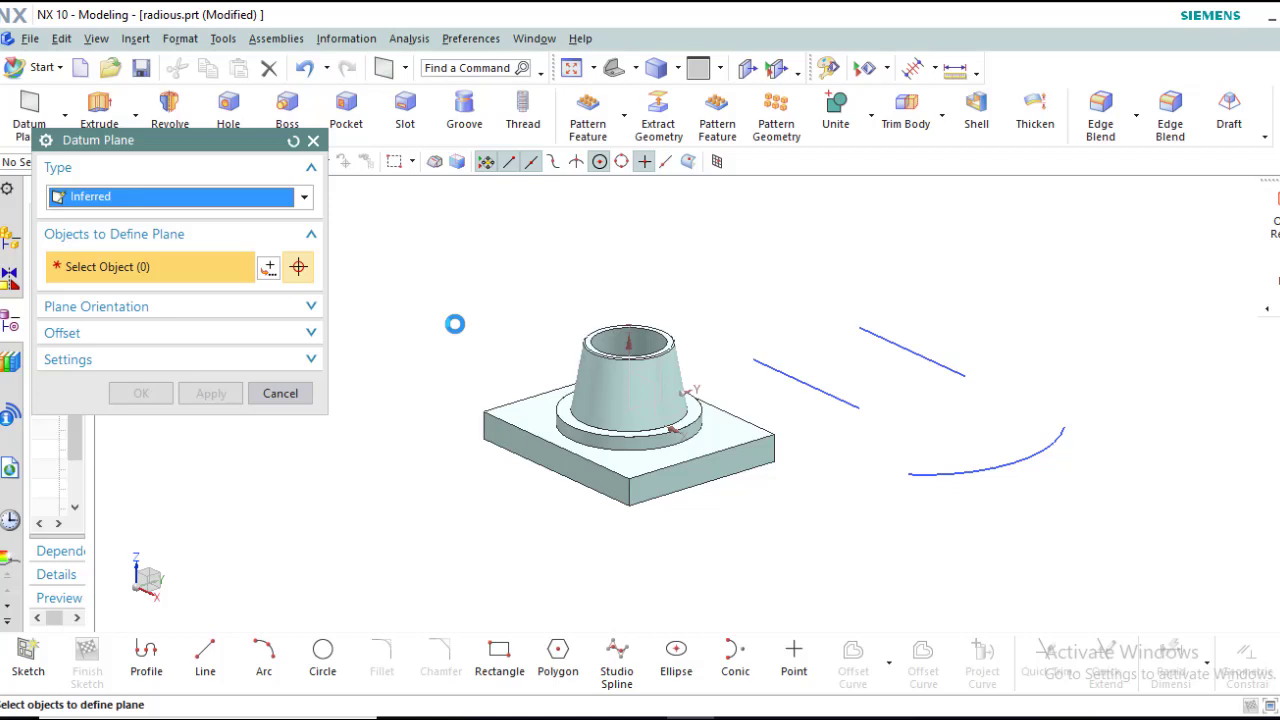
Step: Define a datum plane from the base plate's short side face and its upper edge, at an angle of 45 degrees
scroll(543, 366, up, 1)
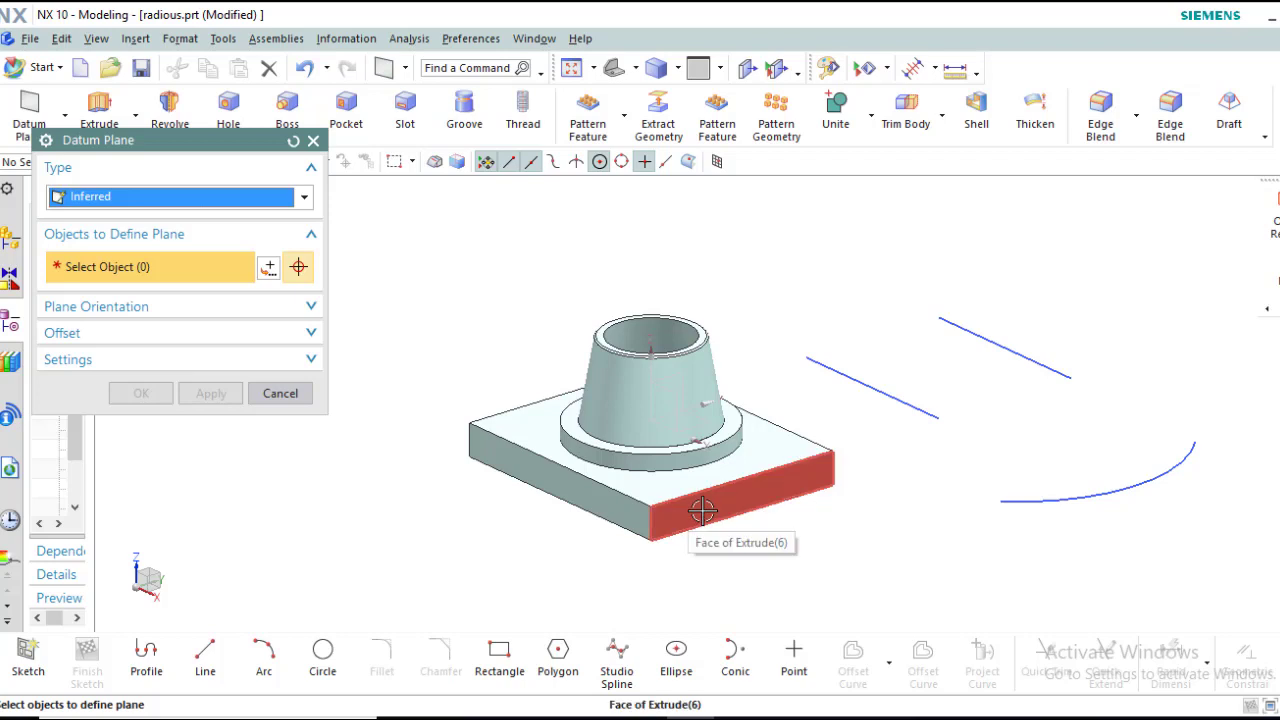
click(733, 492)
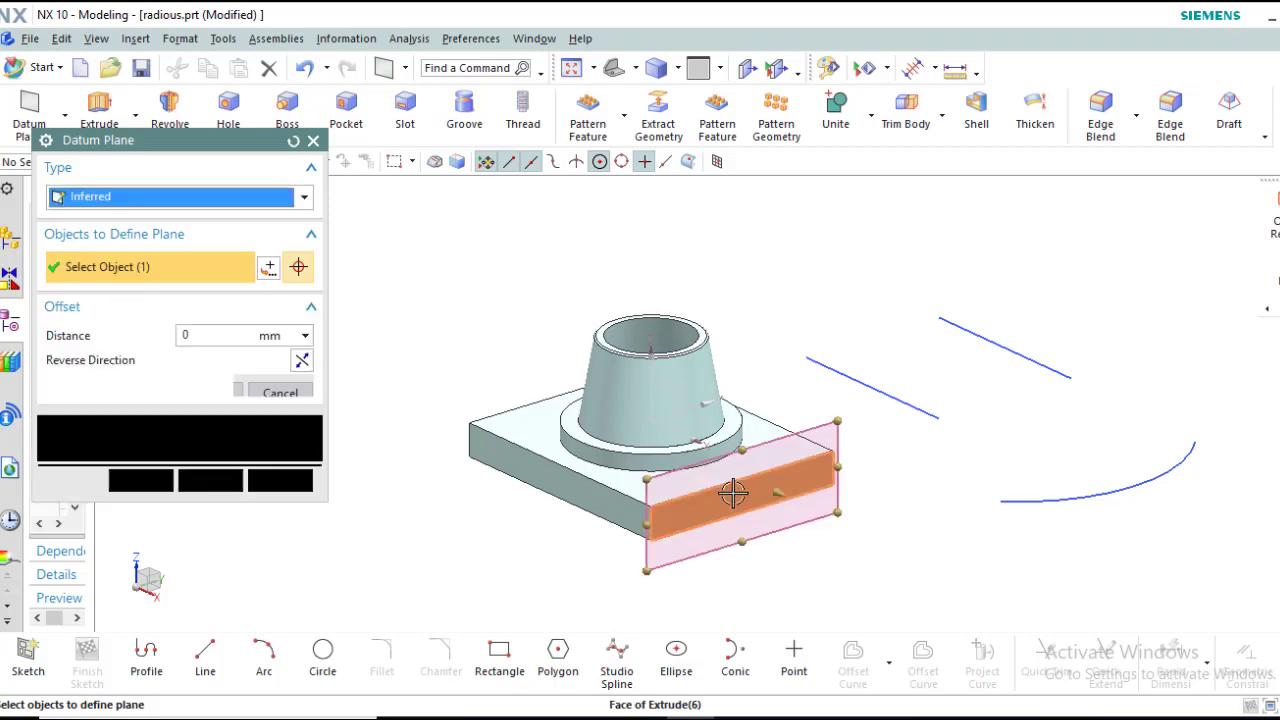
scroll(690, 500, up, 2)
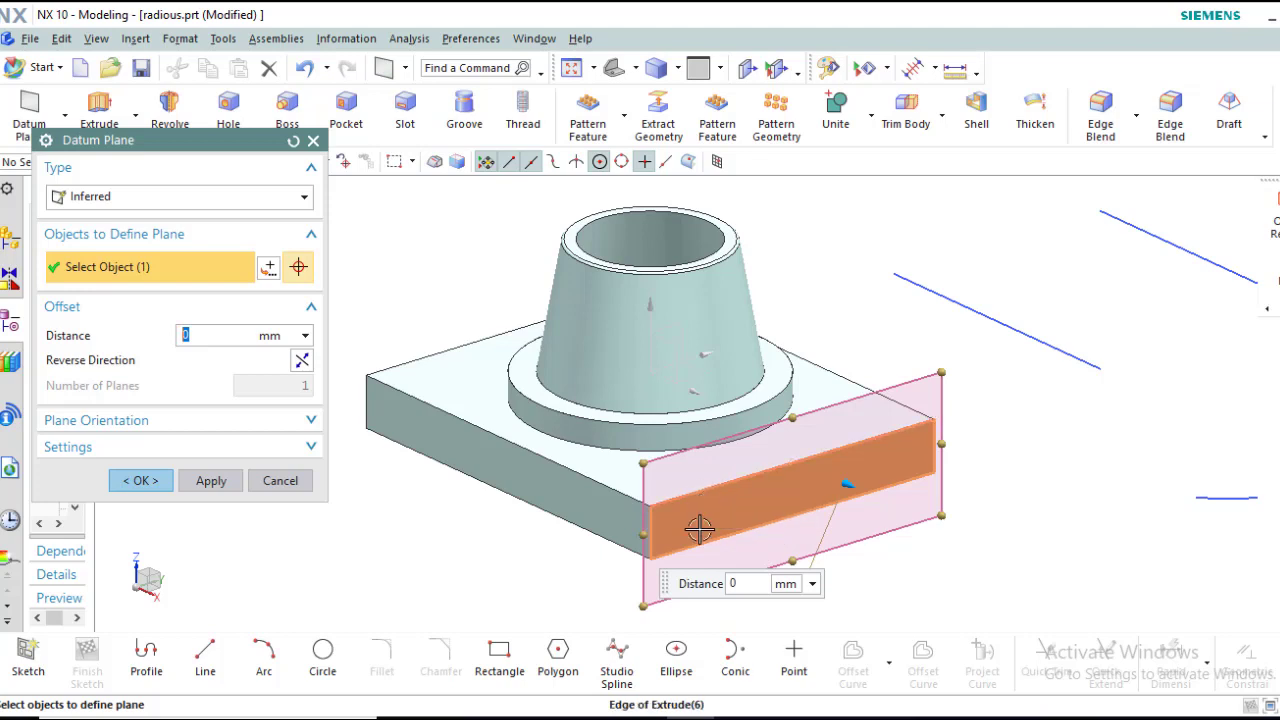
click(690, 493)
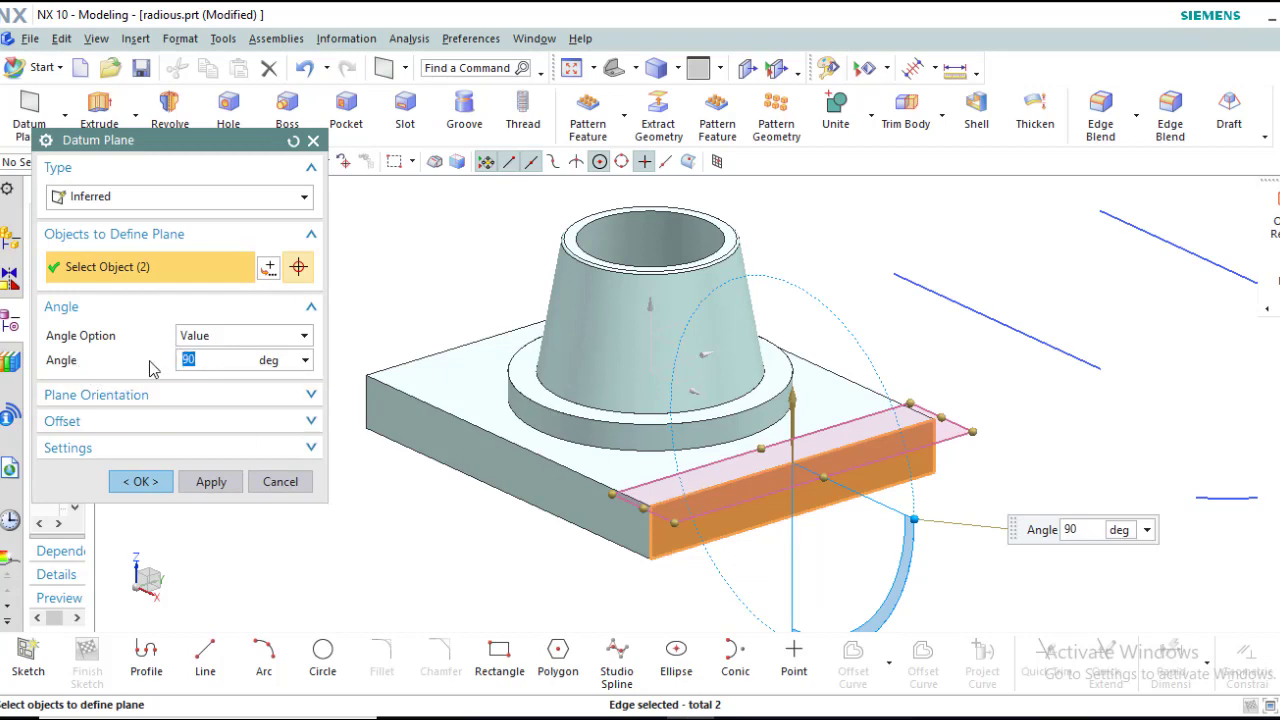
text(45)
key(Return)
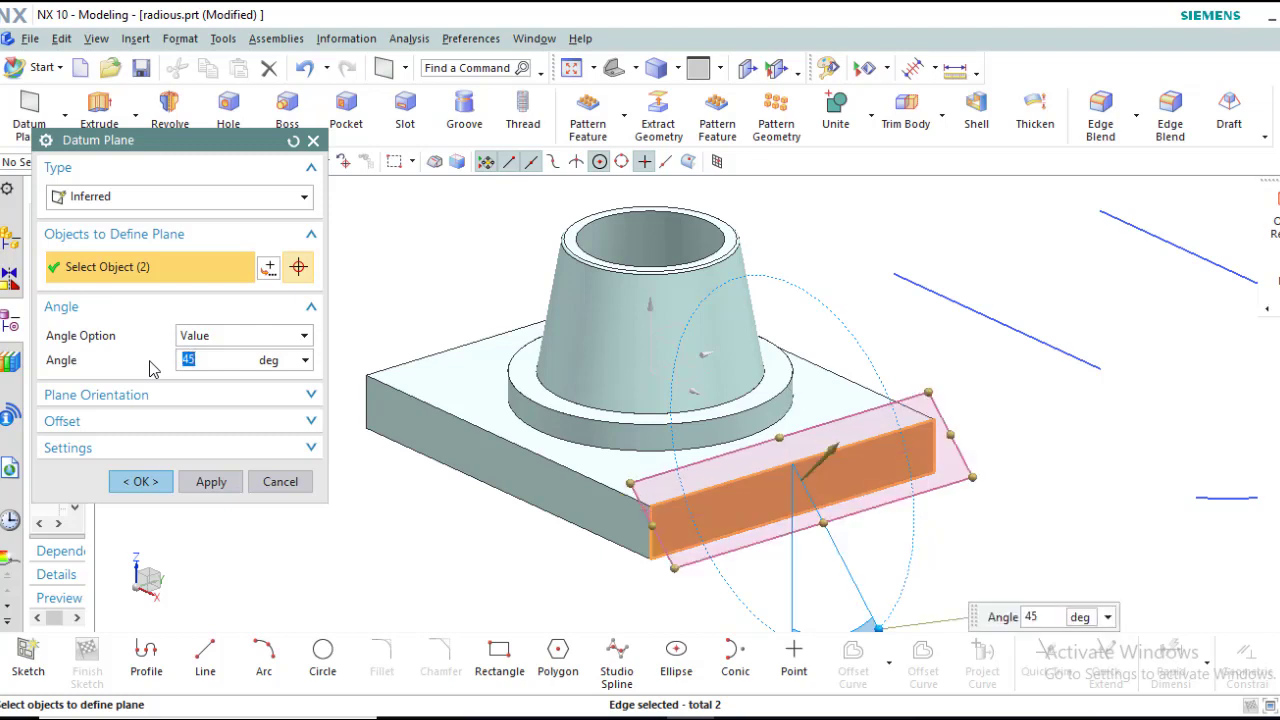
Step: Try the plane at 0 degrees, return it to 45 degrees, and flip its normal direction back and forth
text(0)
key(Return)
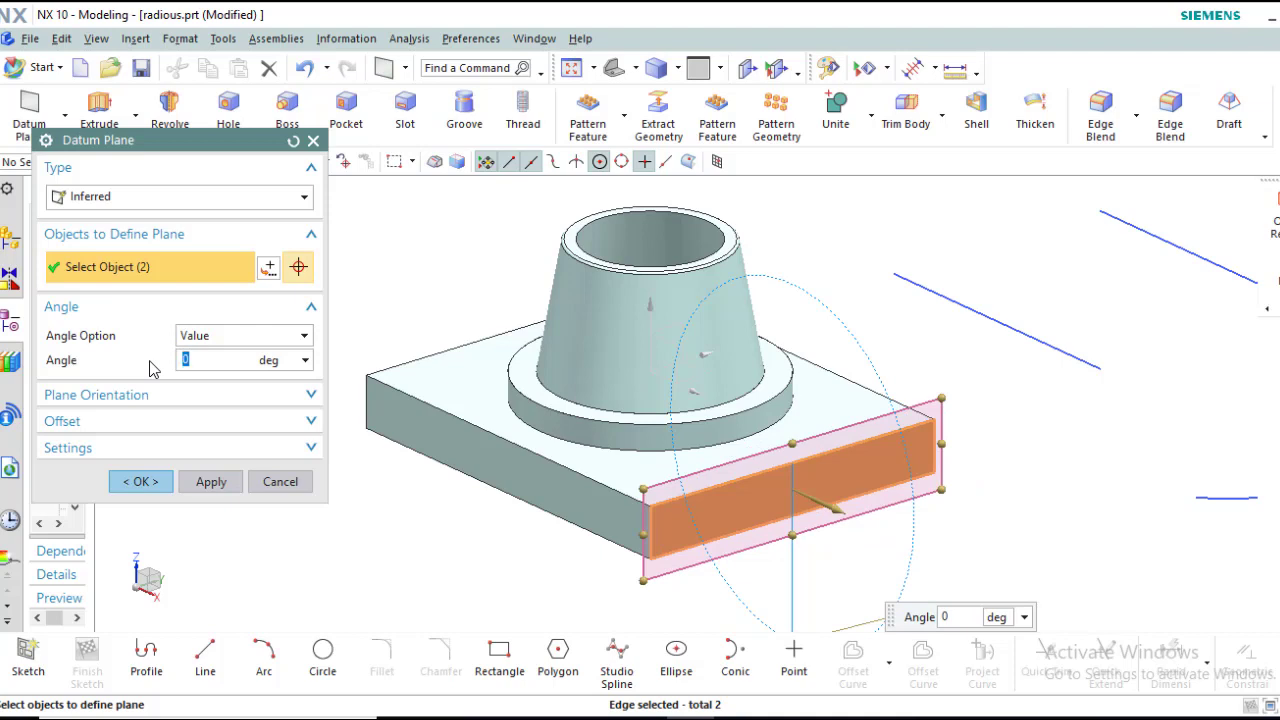
text(45)
key(Return)
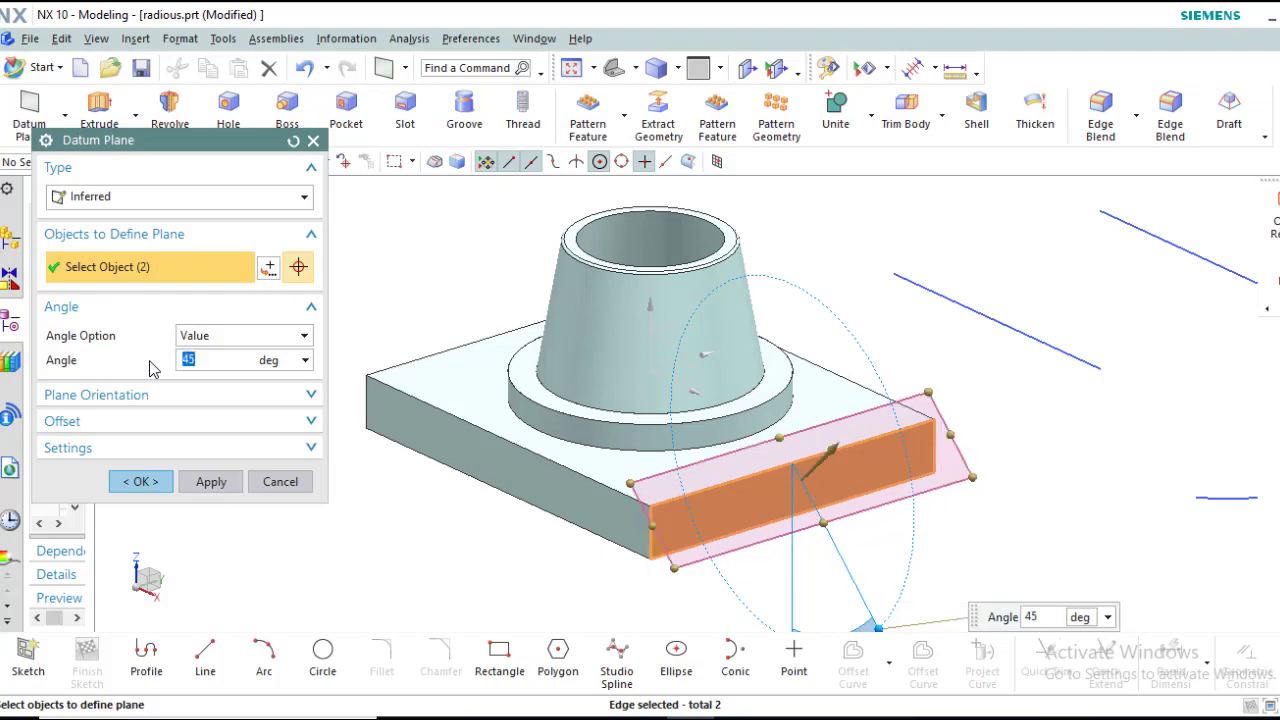
click(135, 400)
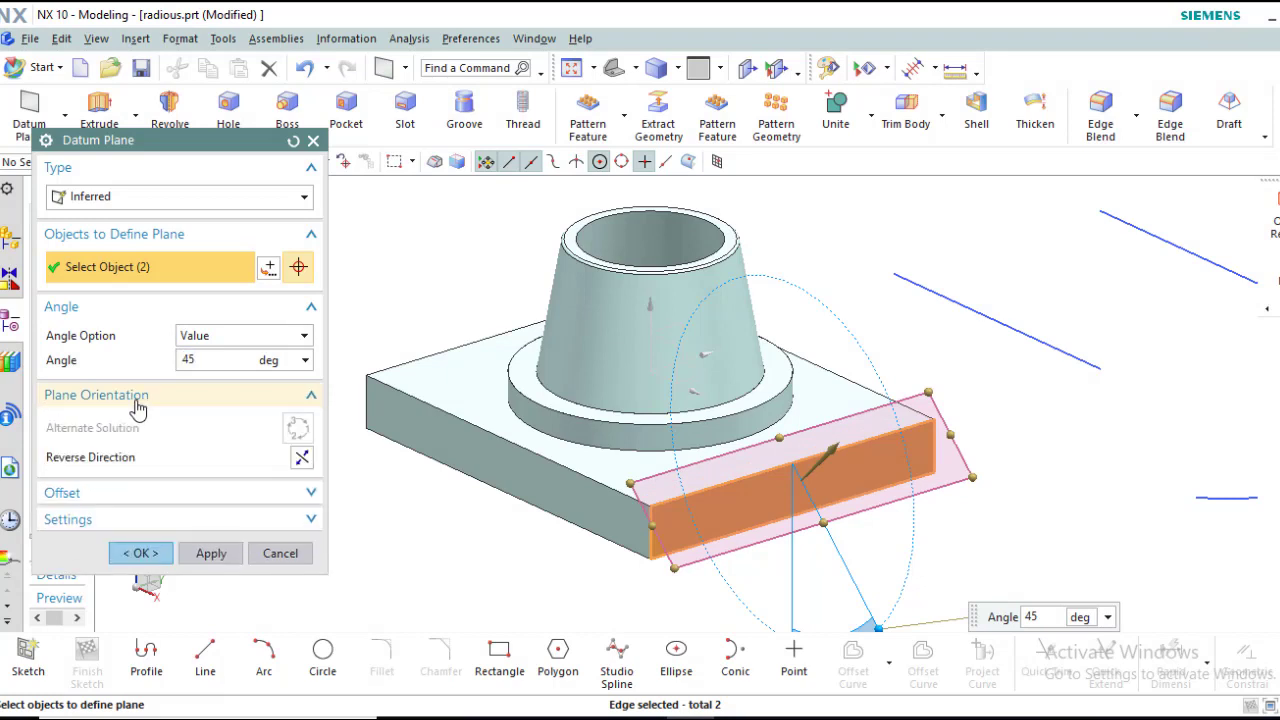
click(302, 459)
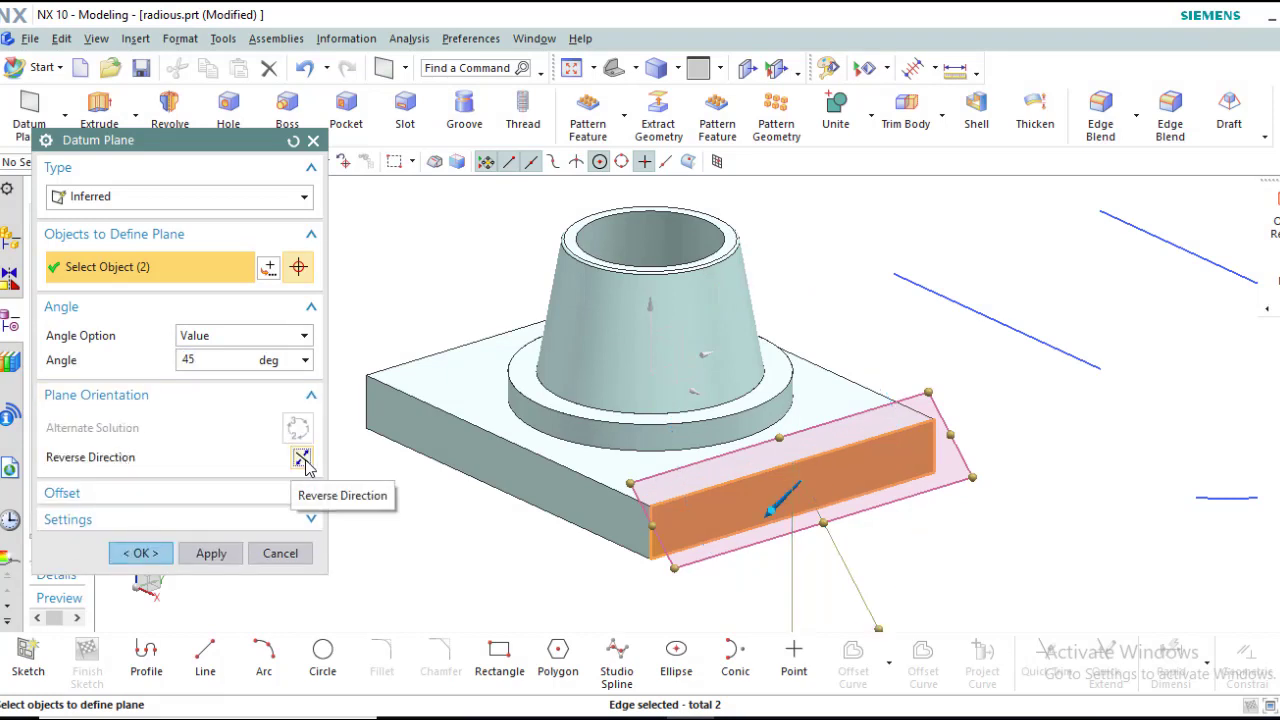
click(302, 459)
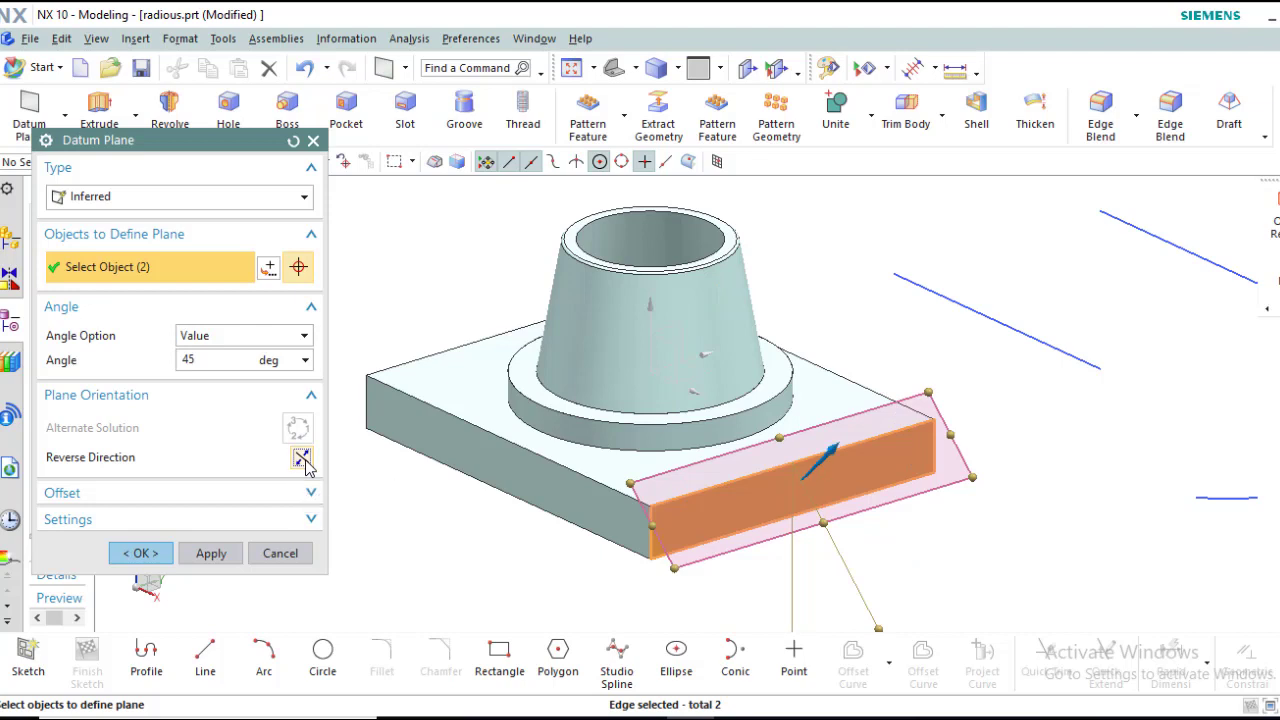
Step: Enable an offset of 50 mm for the angled plane and shorten it to 44 mm using a side-on view
click(203, 493)
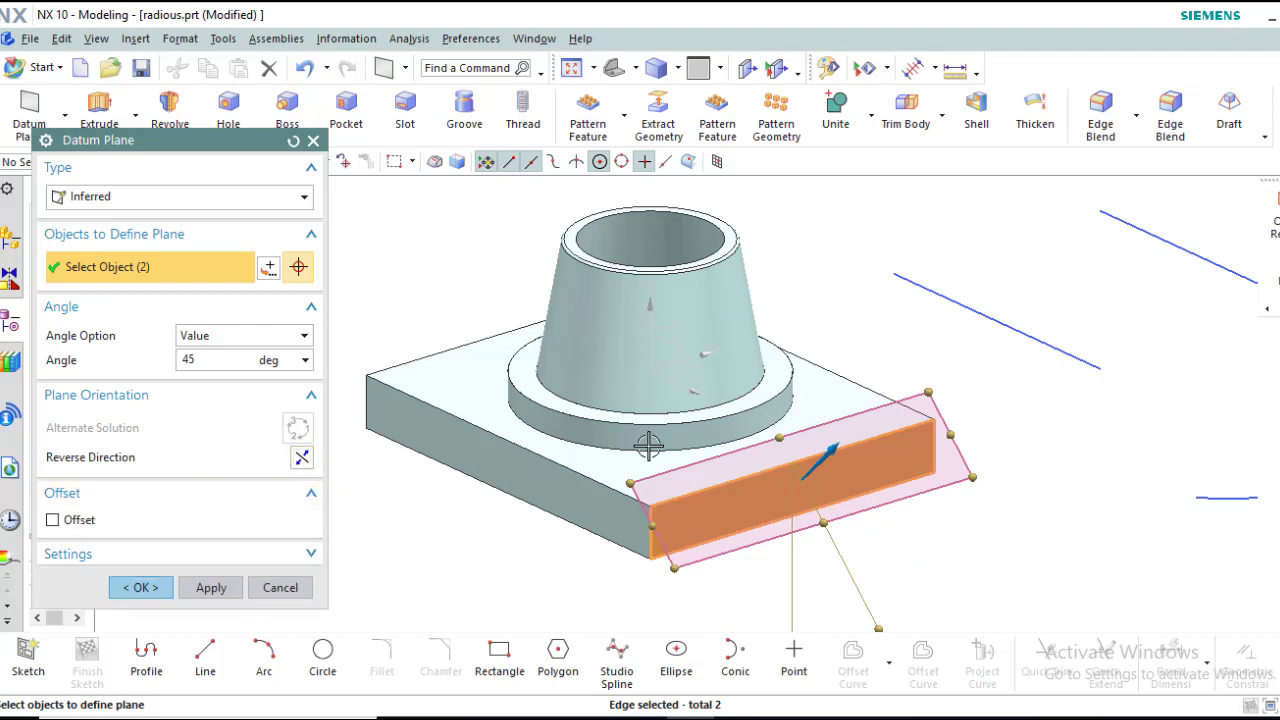
scroll(649, 446, down, 2)
middle_drag(481, 507, 505, 503)
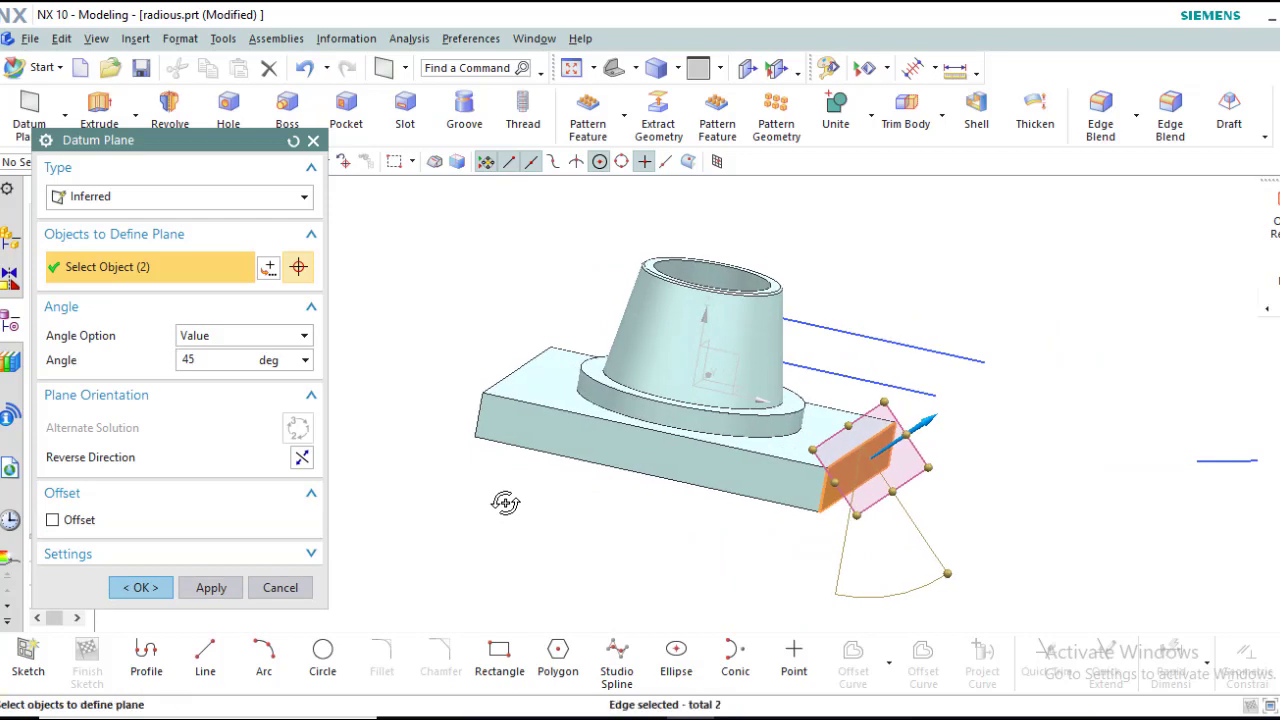
key(F8)
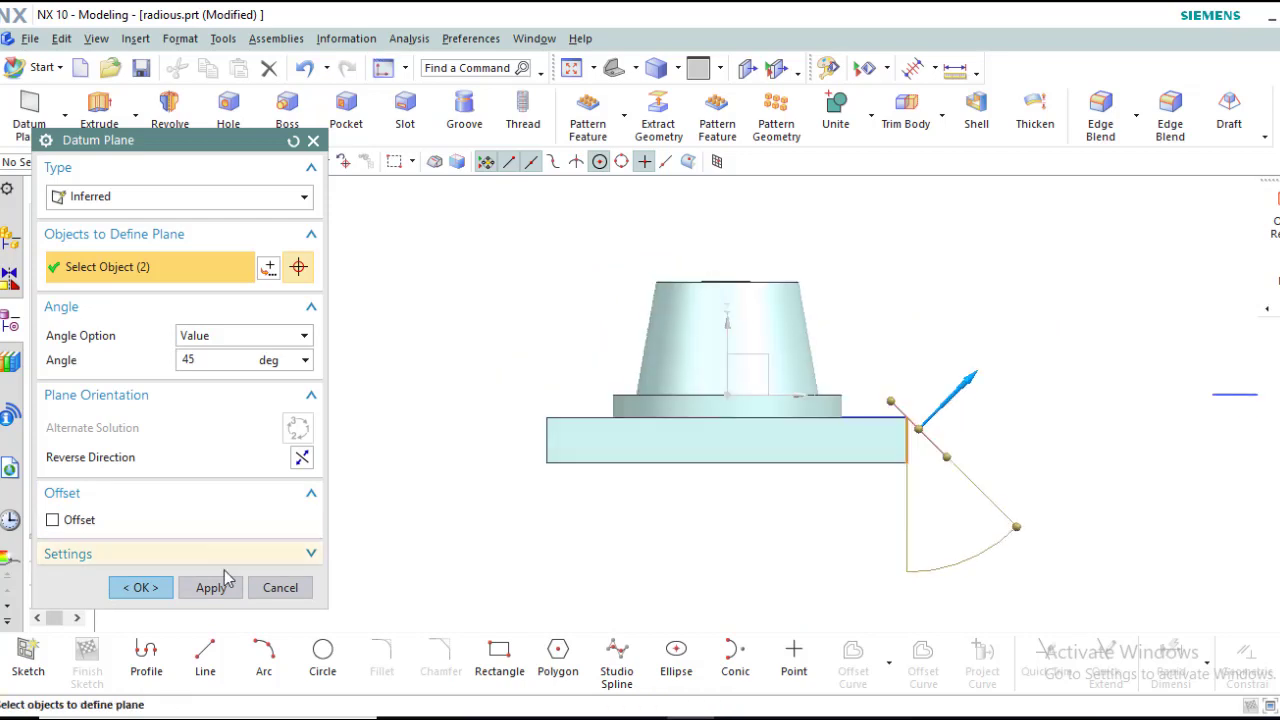
click(52, 521)
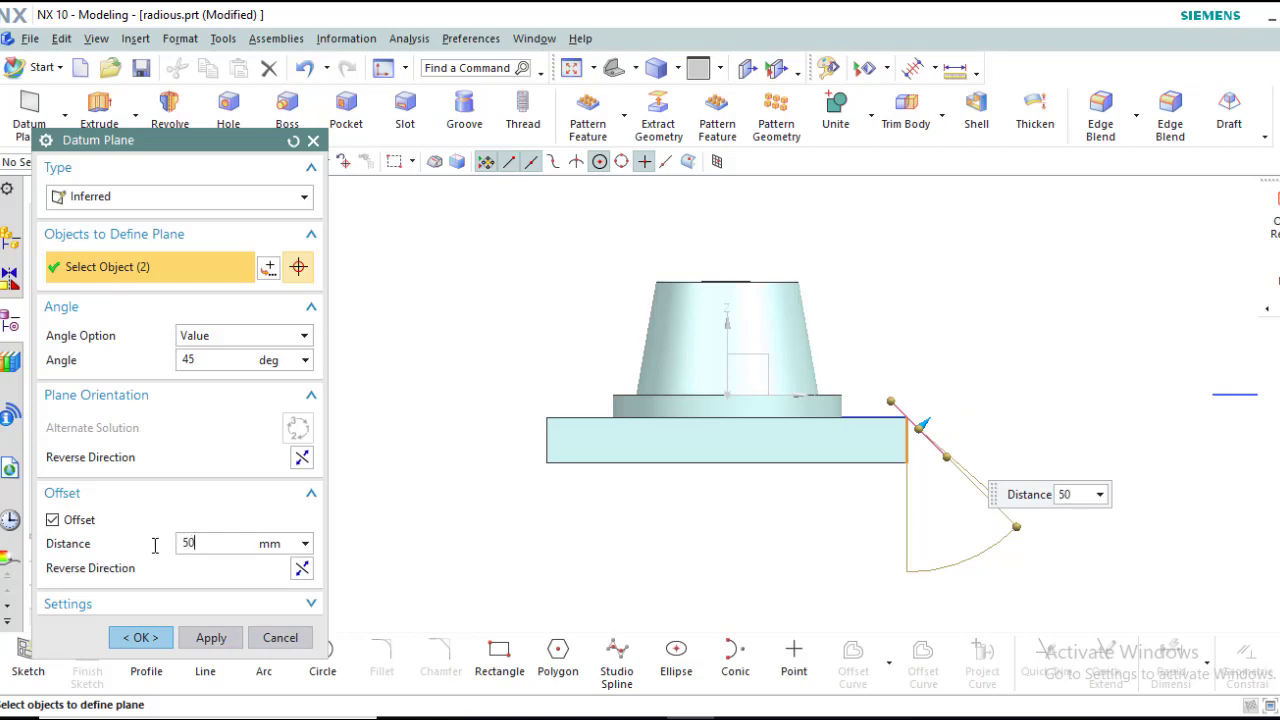
key(Return)
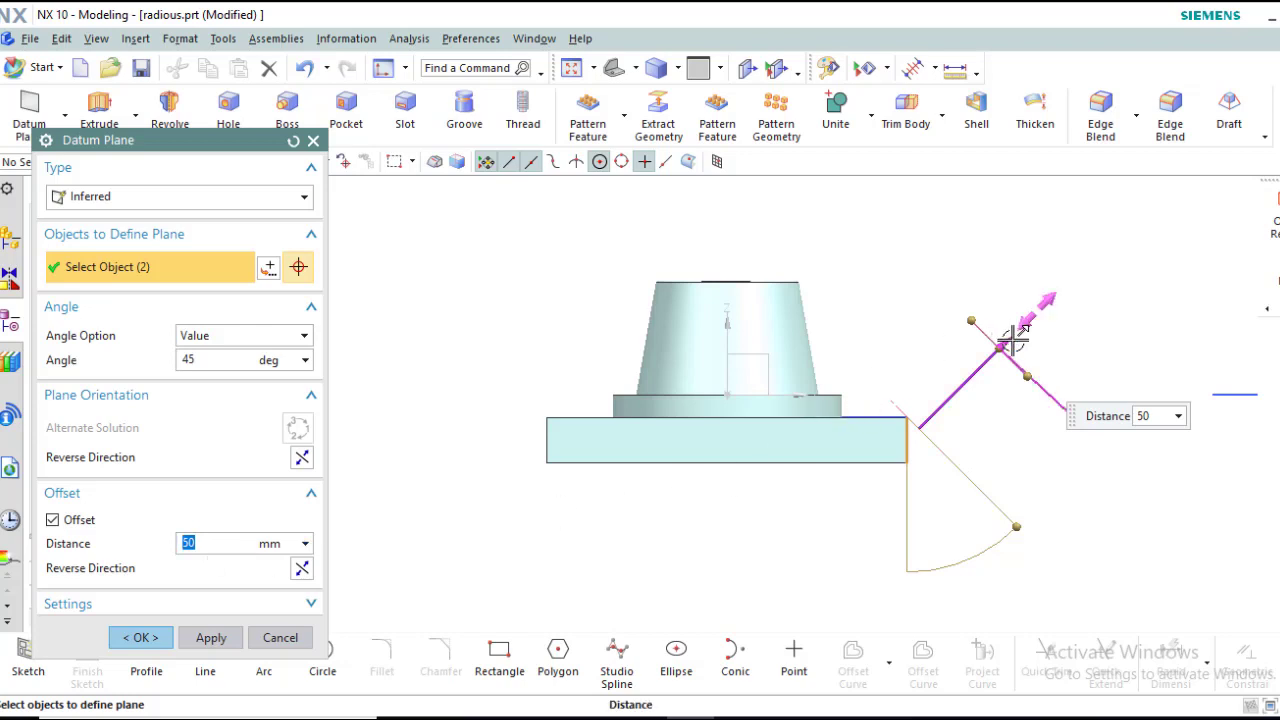
mouse_move(1013, 340)
mouse_down()
mouse_move(1063, 277)
mouse_move(991, 406)
mouse_move(1017, 363)
mouse_up()
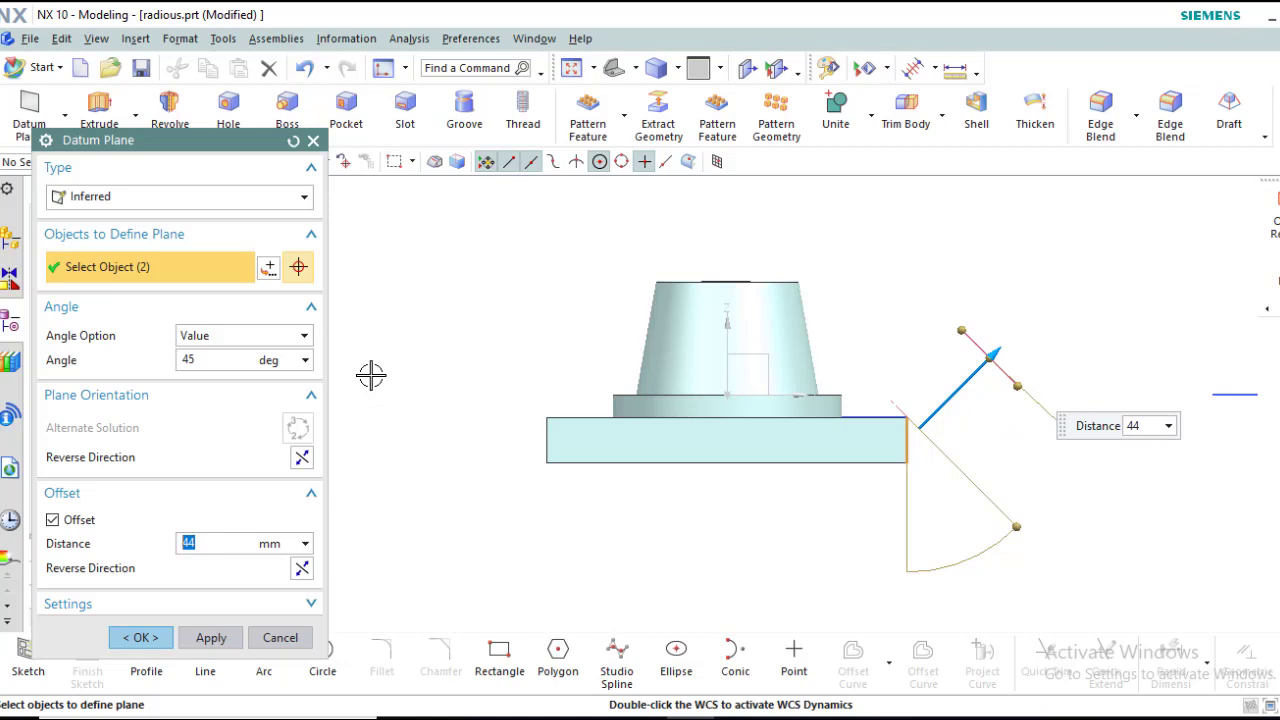
Step: Try plane angles of 15 and 3 degrees, look through the available plane types, and reset the definition
click(226, 360)
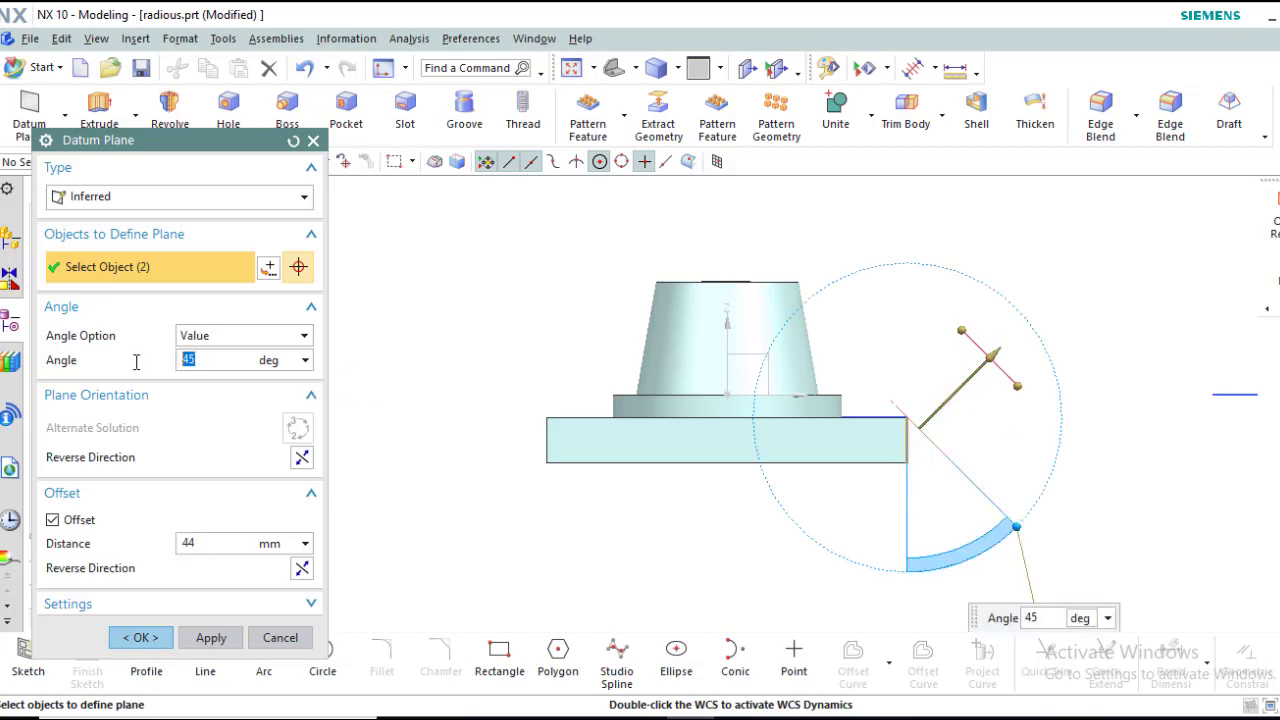
text(1)
key(Return)
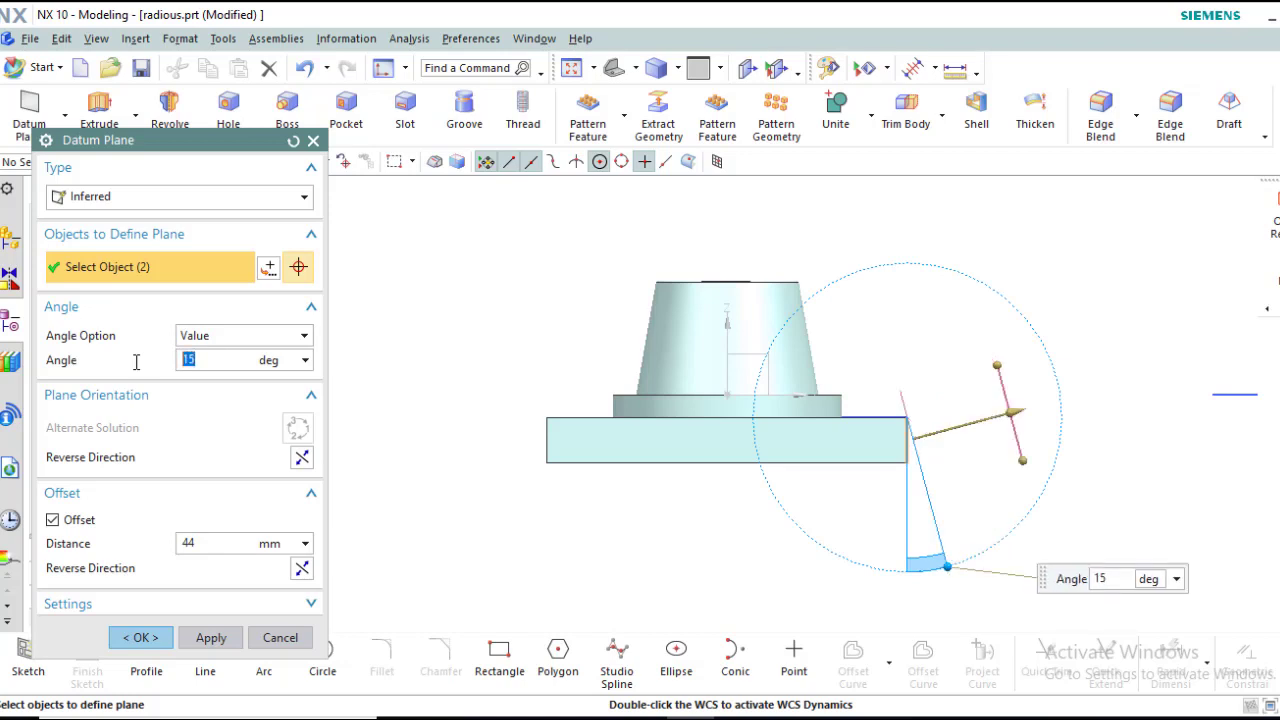
text(3)
key(Return)
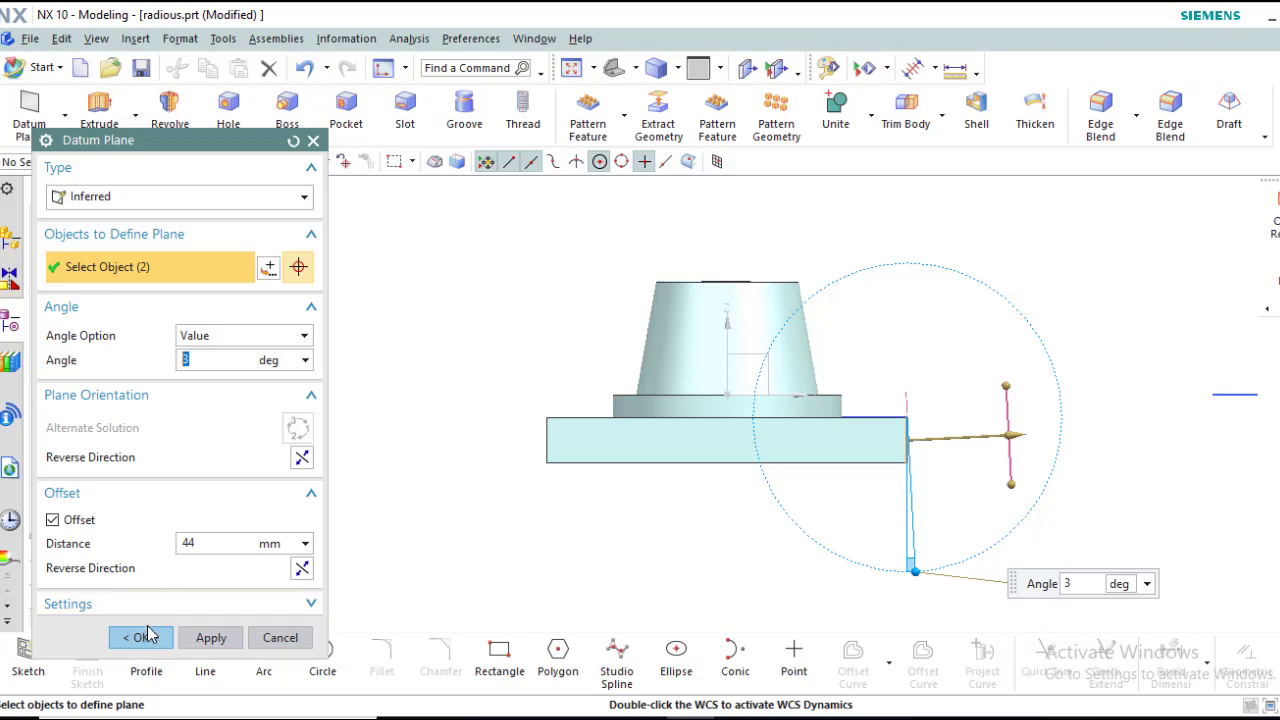
click(304, 199)
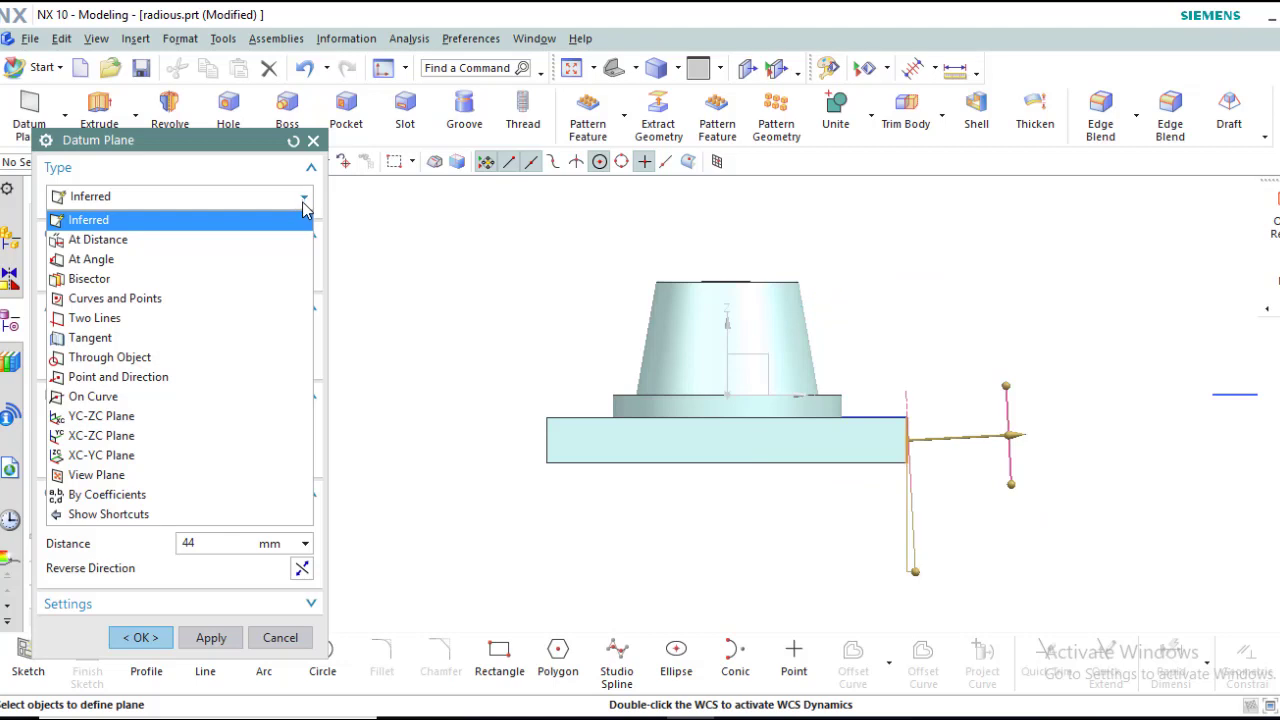
click(304, 204)
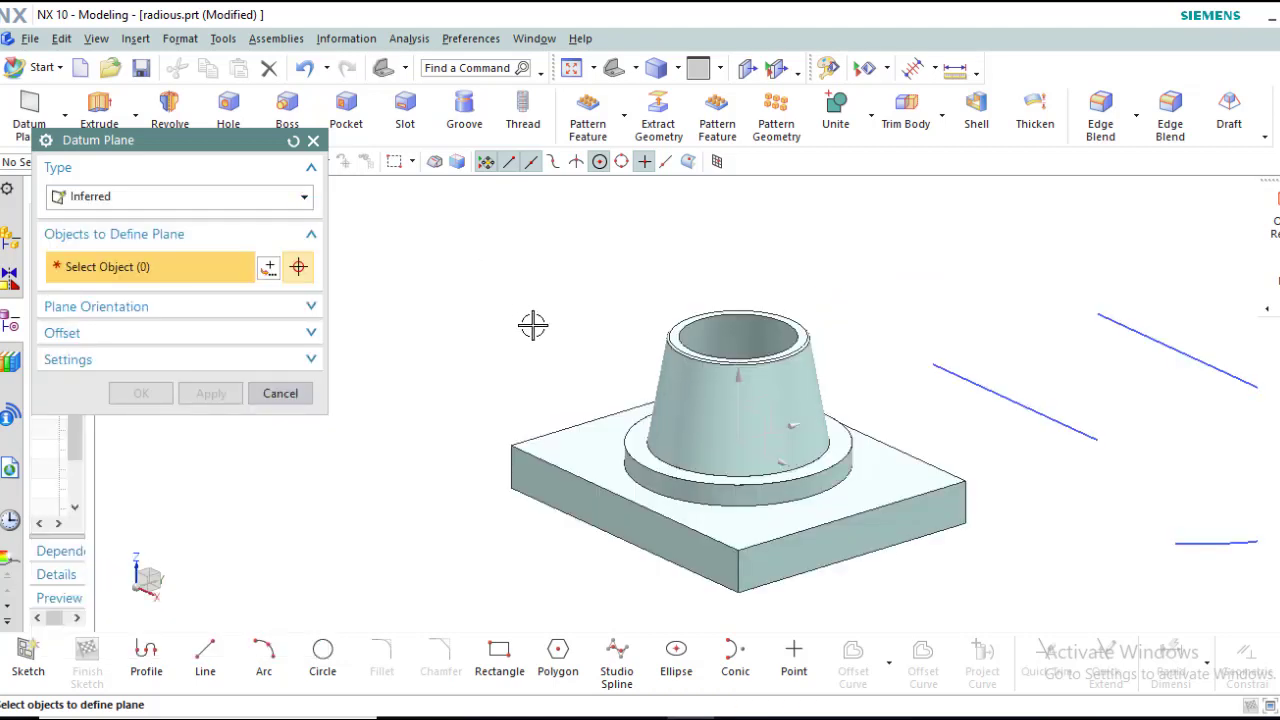
Step: Preview datum planes tangent to the conical face and to the circular flange's side face, resetting the definition after each
click(679, 383)
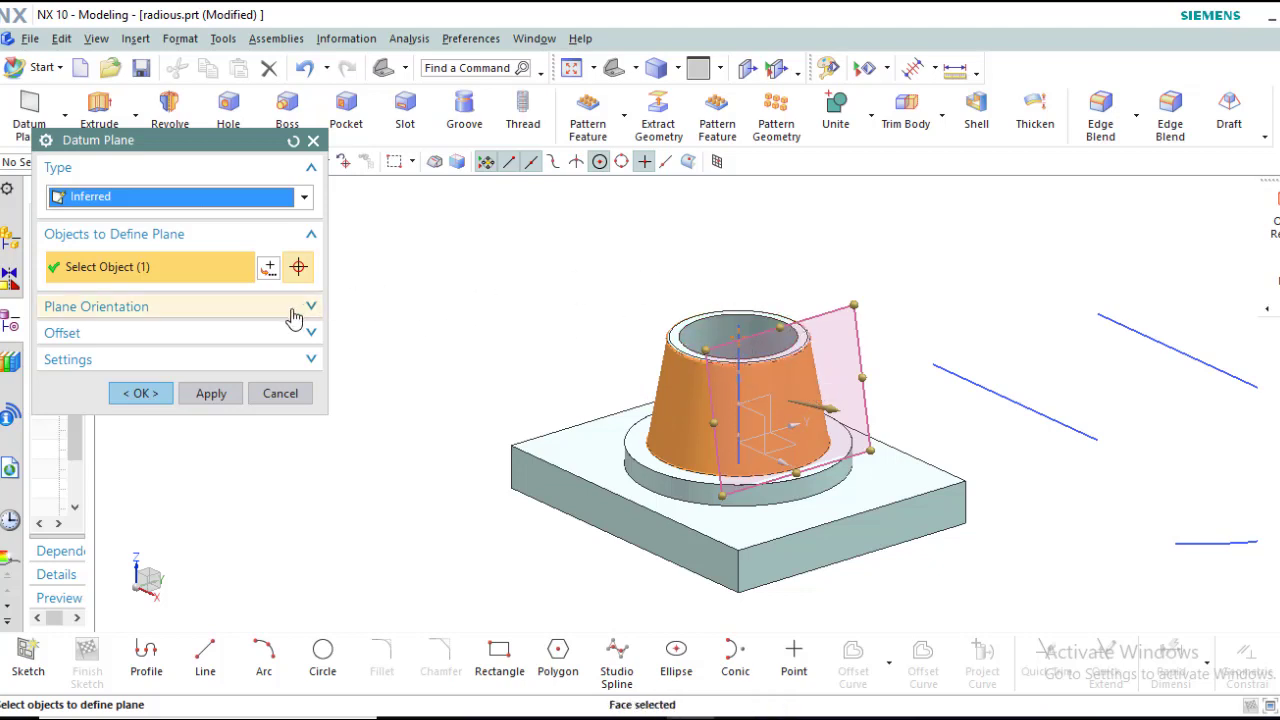
click(293, 141)
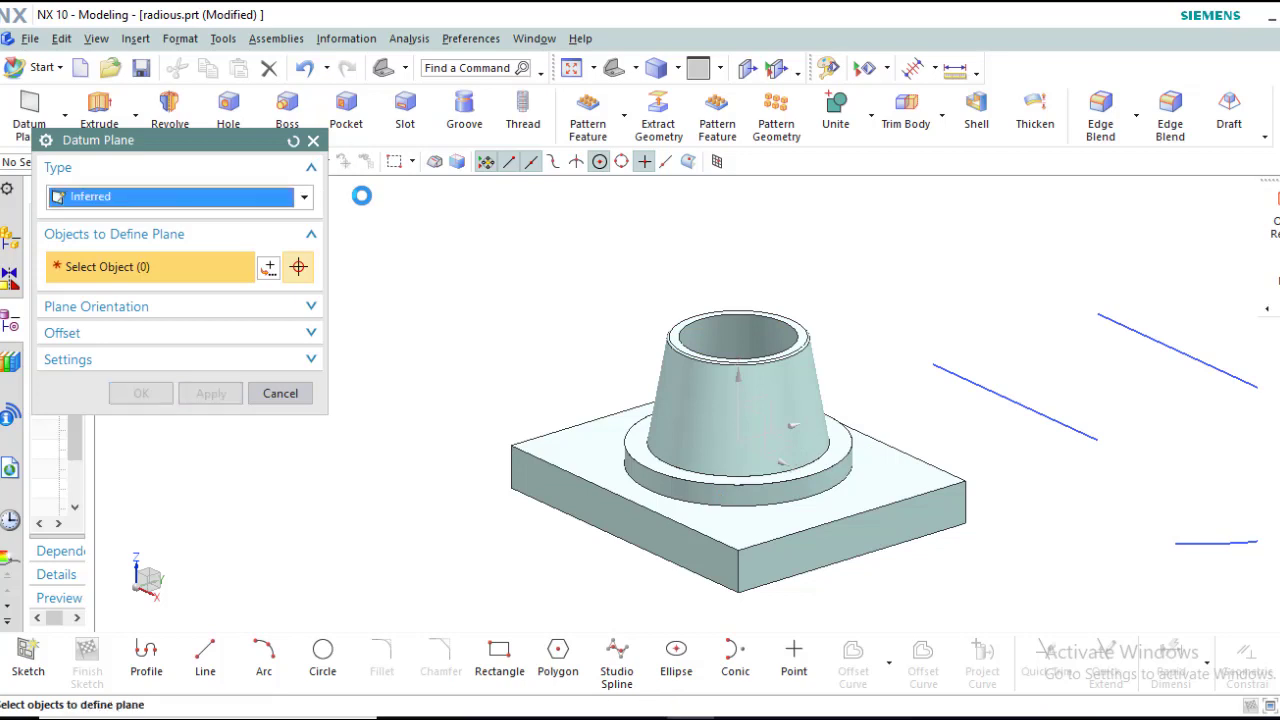
click(719, 492)
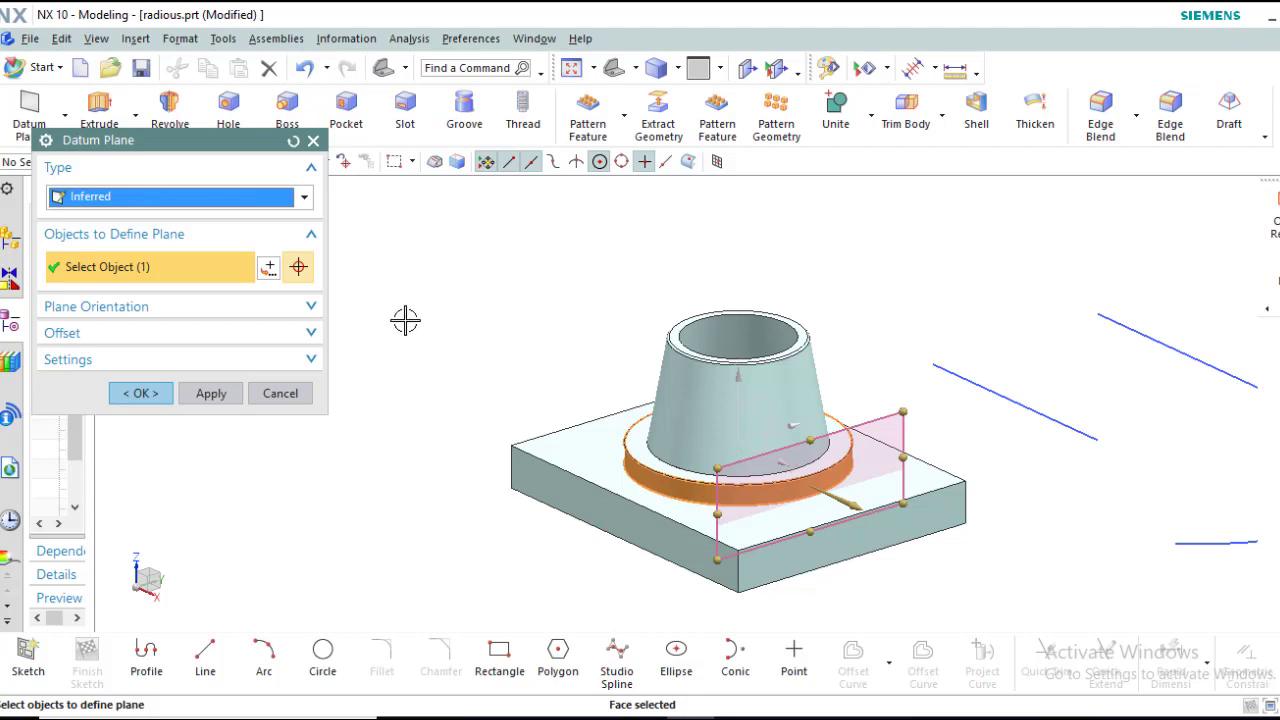
click(292, 144)
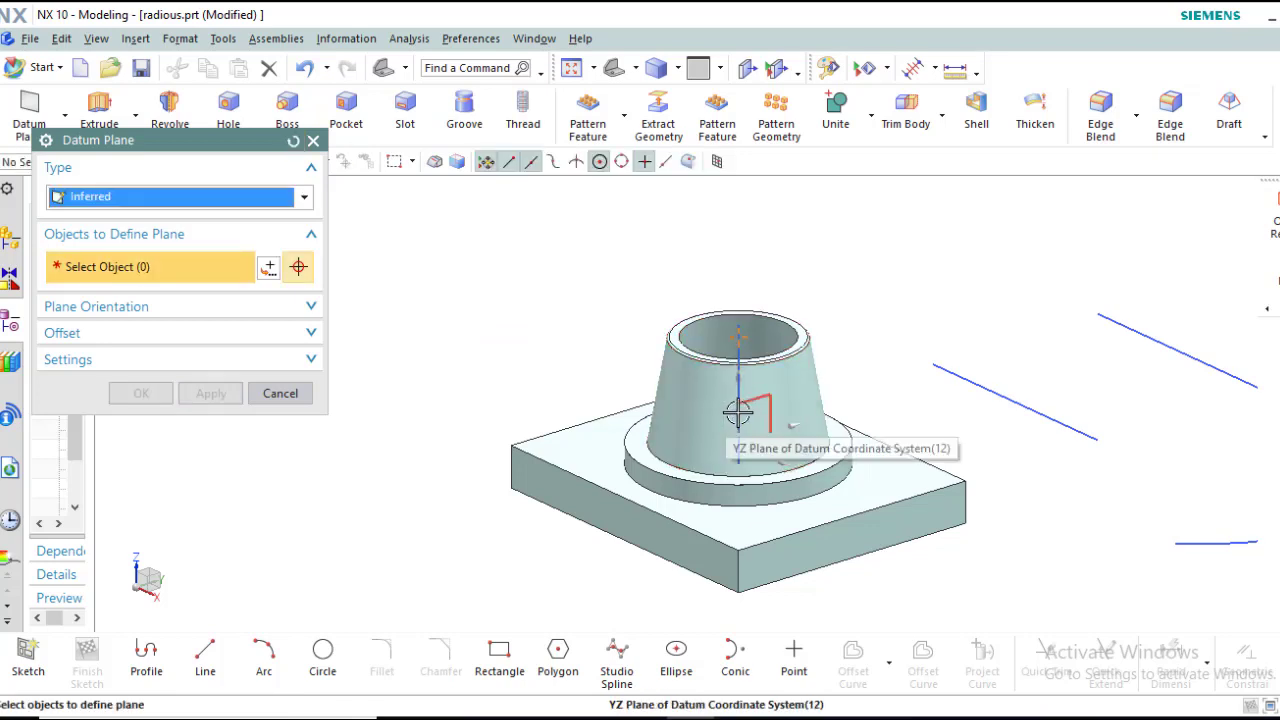
Step: Preview an inferred plane through the boss centerline with a 20 mm offset, and reset the definition
click(737, 455)
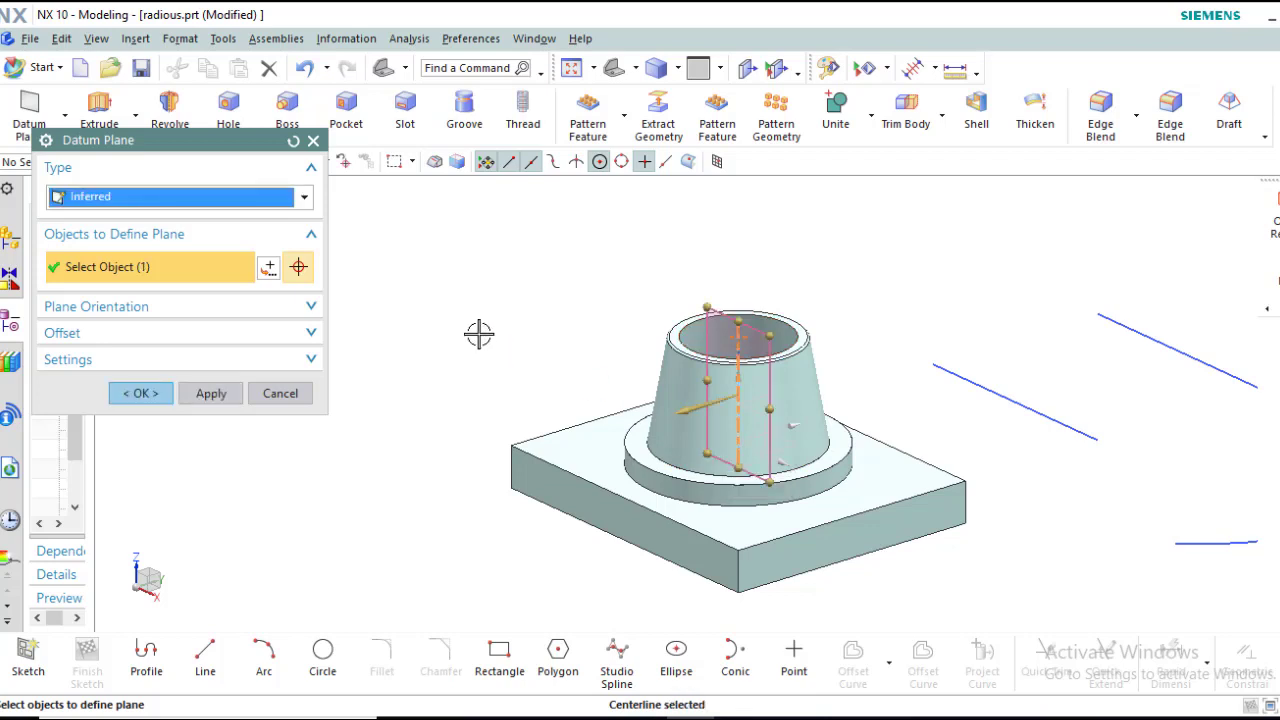
click(290, 343)
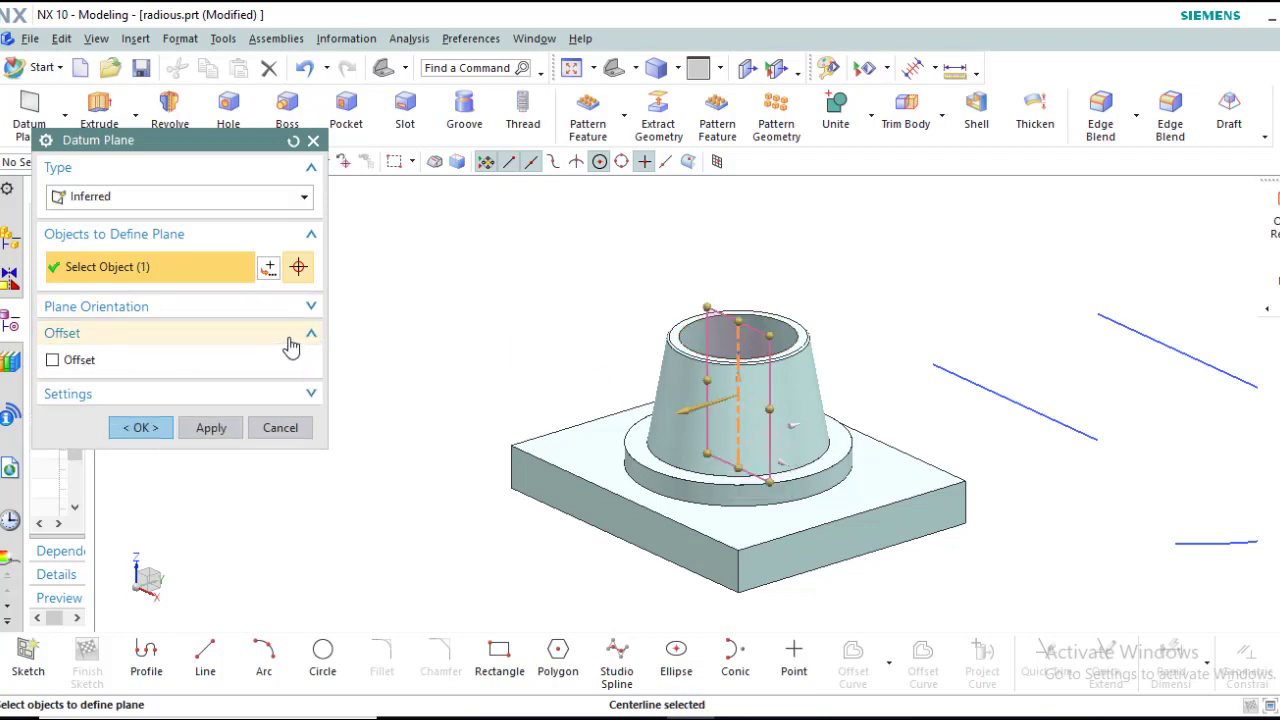
click(54, 361)
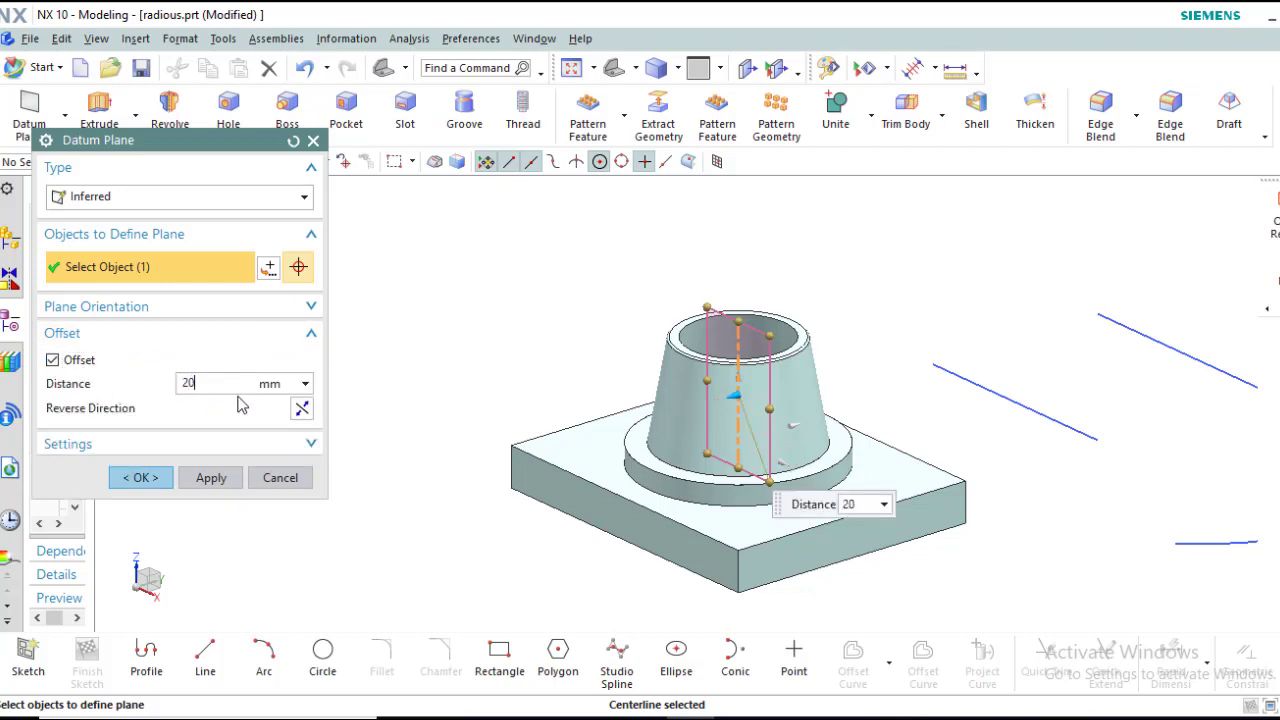
middle_drag(457, 360, 492, 380)
click(293, 140)
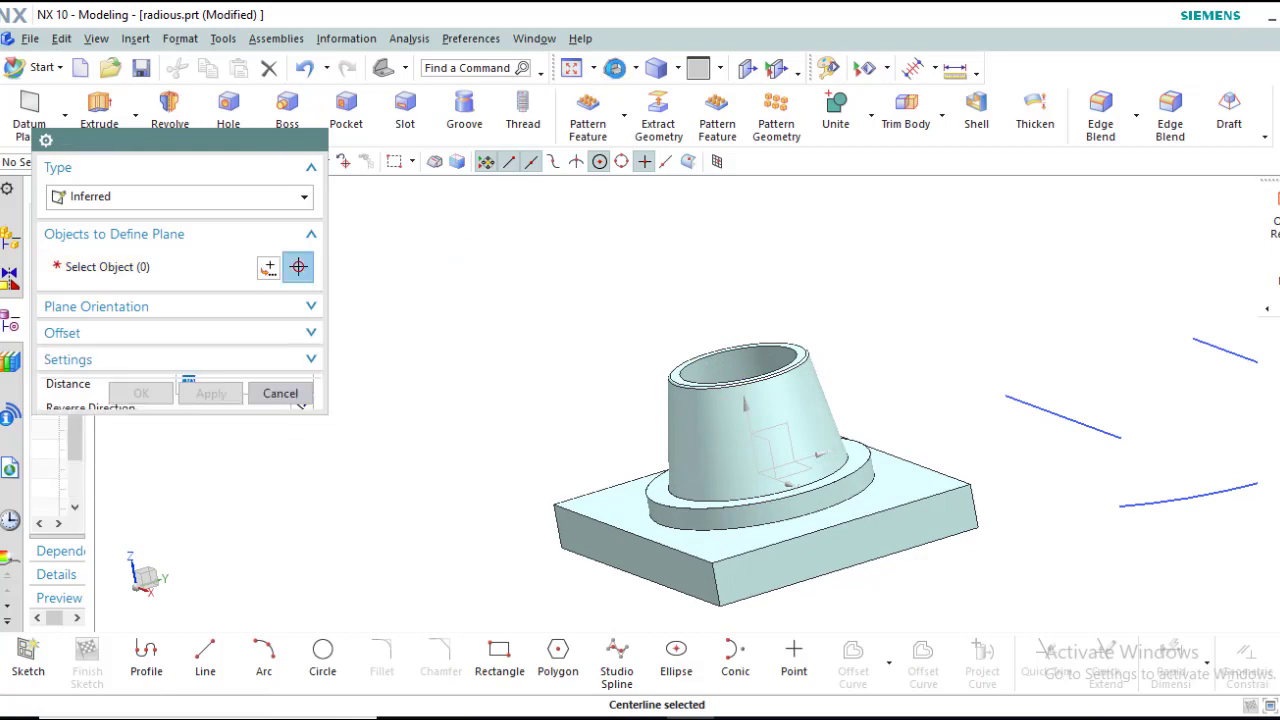
Step: Define an At Distance datum plane 30 mm above the base plate's top face
click(615, 68)
scroll(887, 349, down, 2)
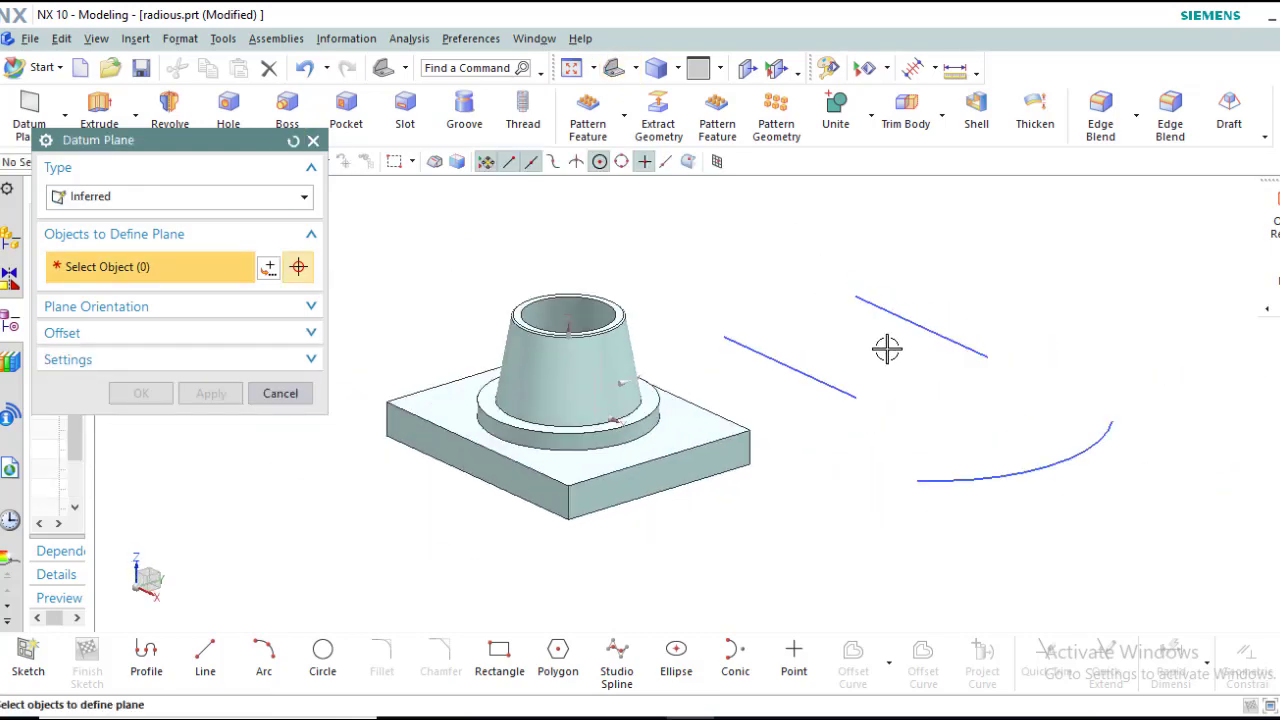
scroll(887, 349, down, 1)
scroll(508, 300, up, 1)
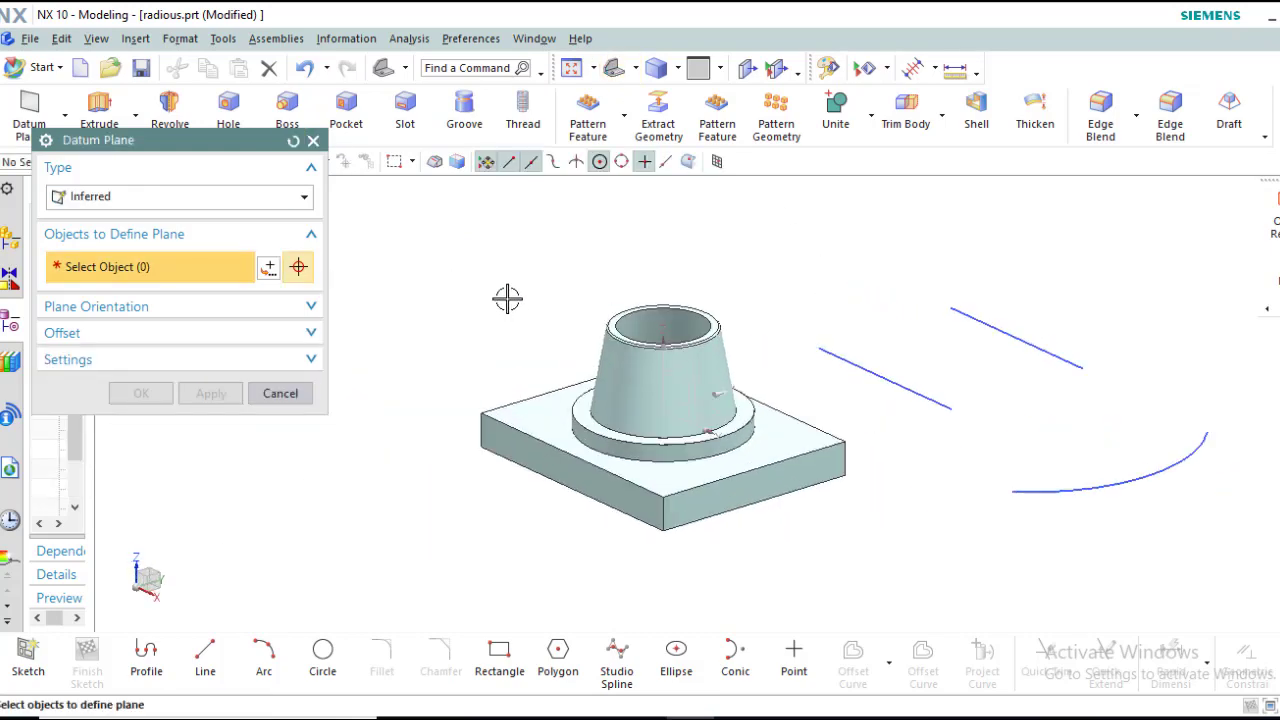
scroll(508, 300, up, 1)
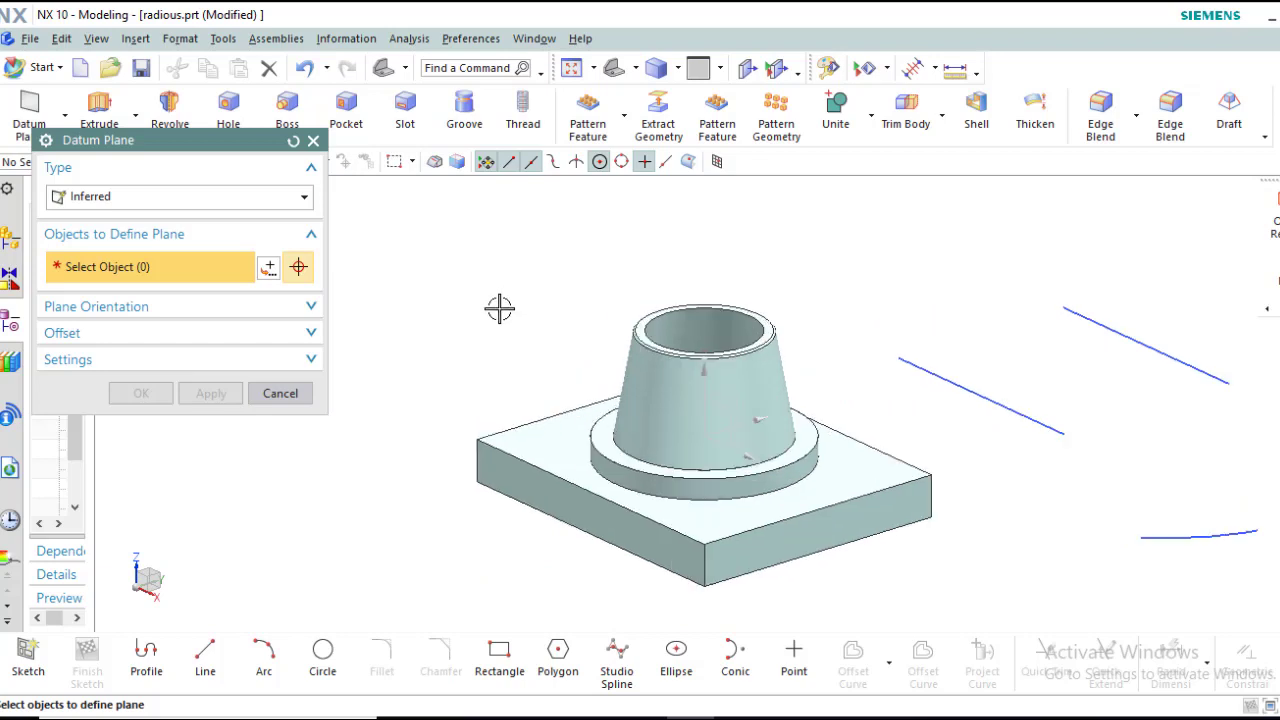
click(303, 198)
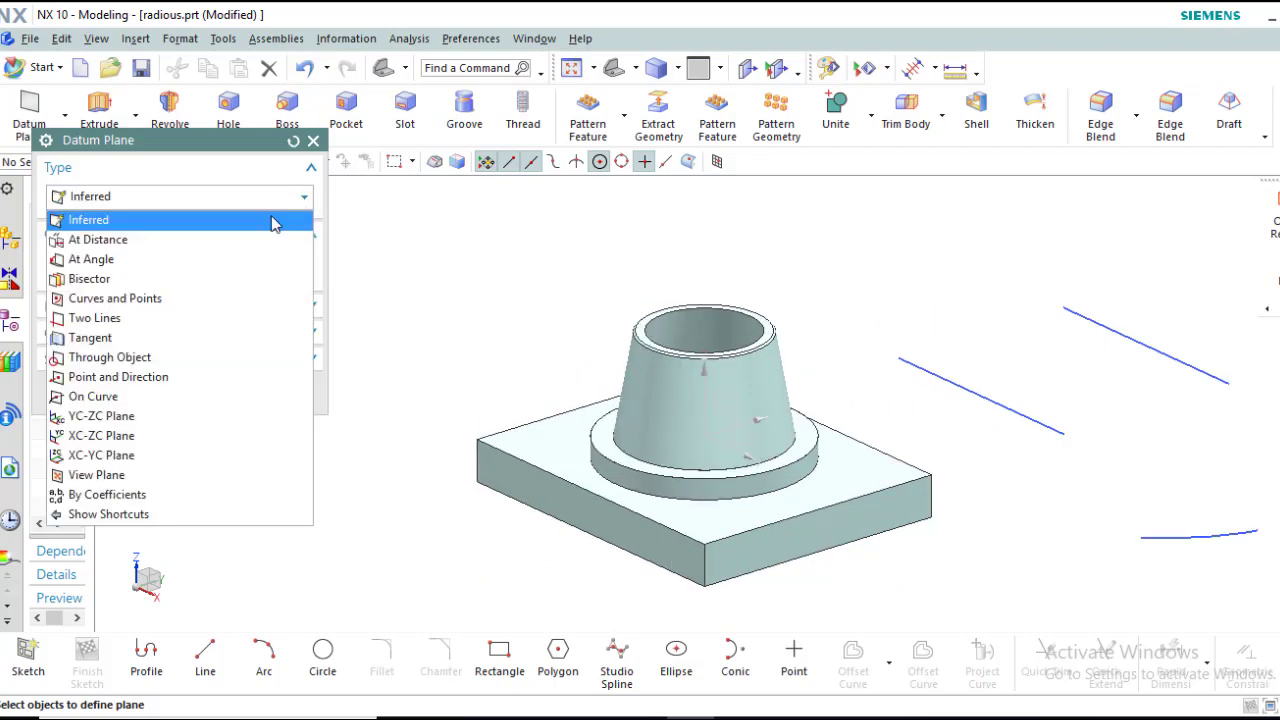
click(169, 241)
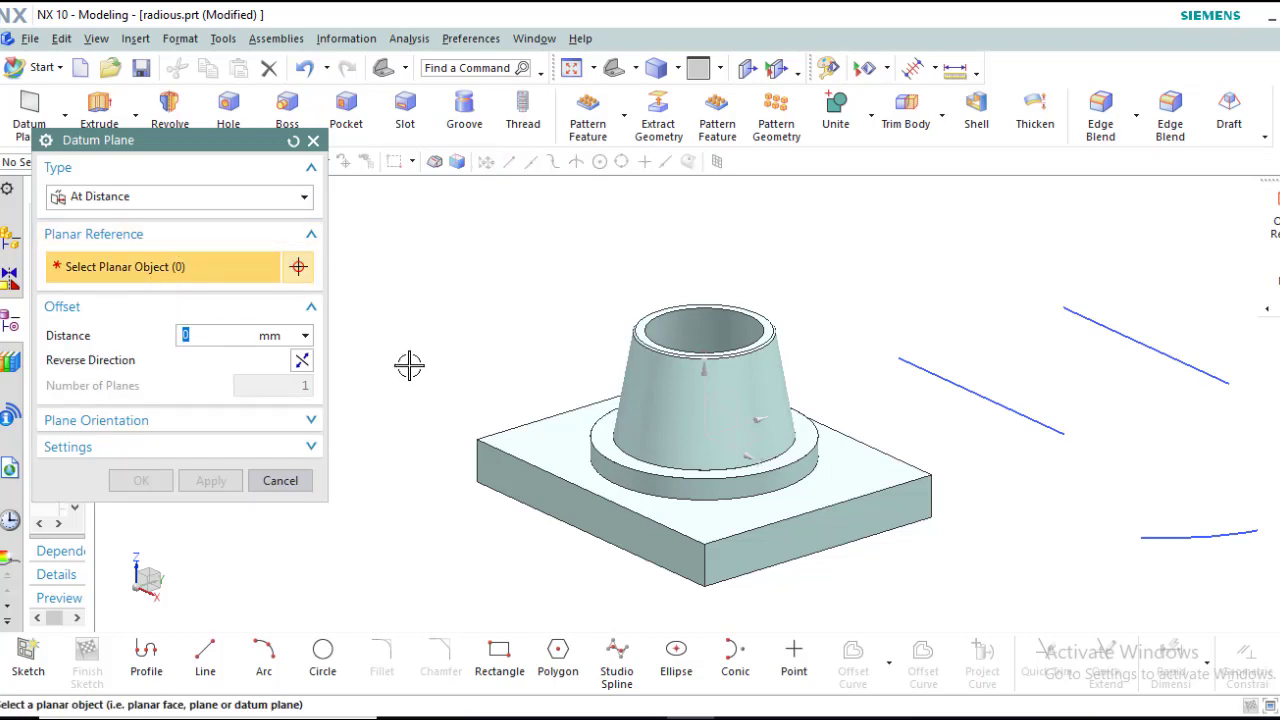
click(565, 447)
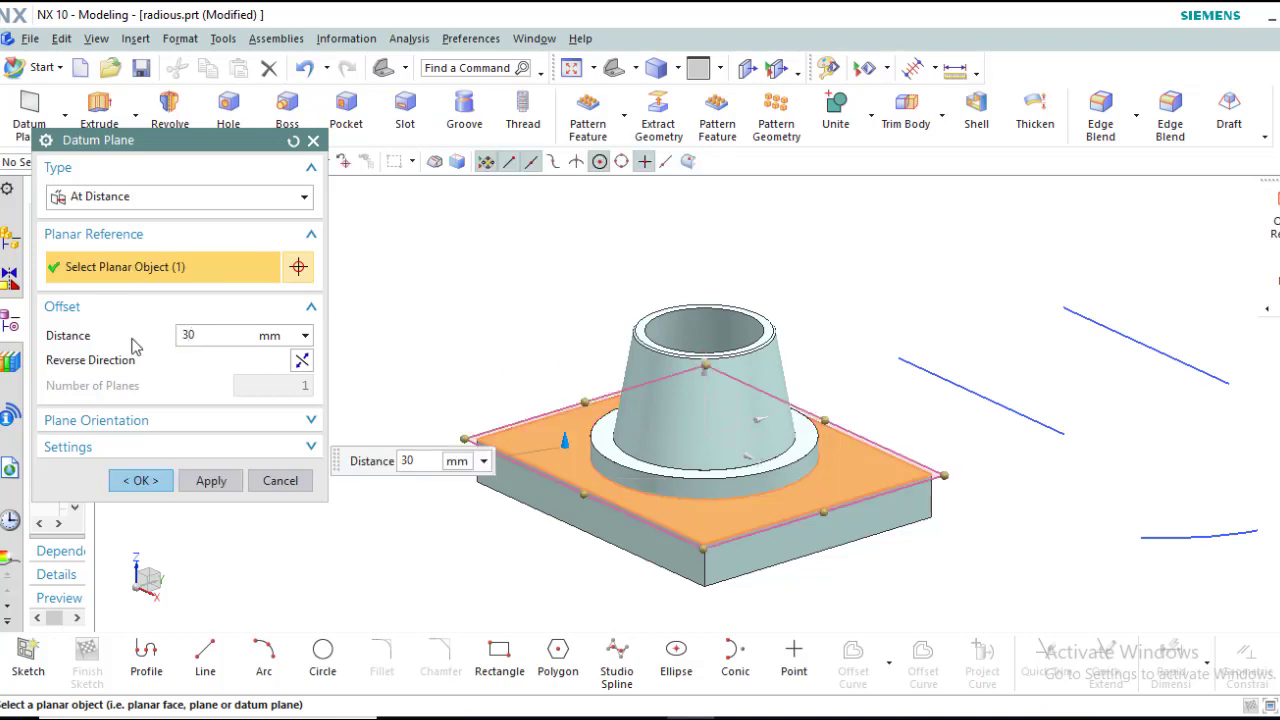
key(Return)
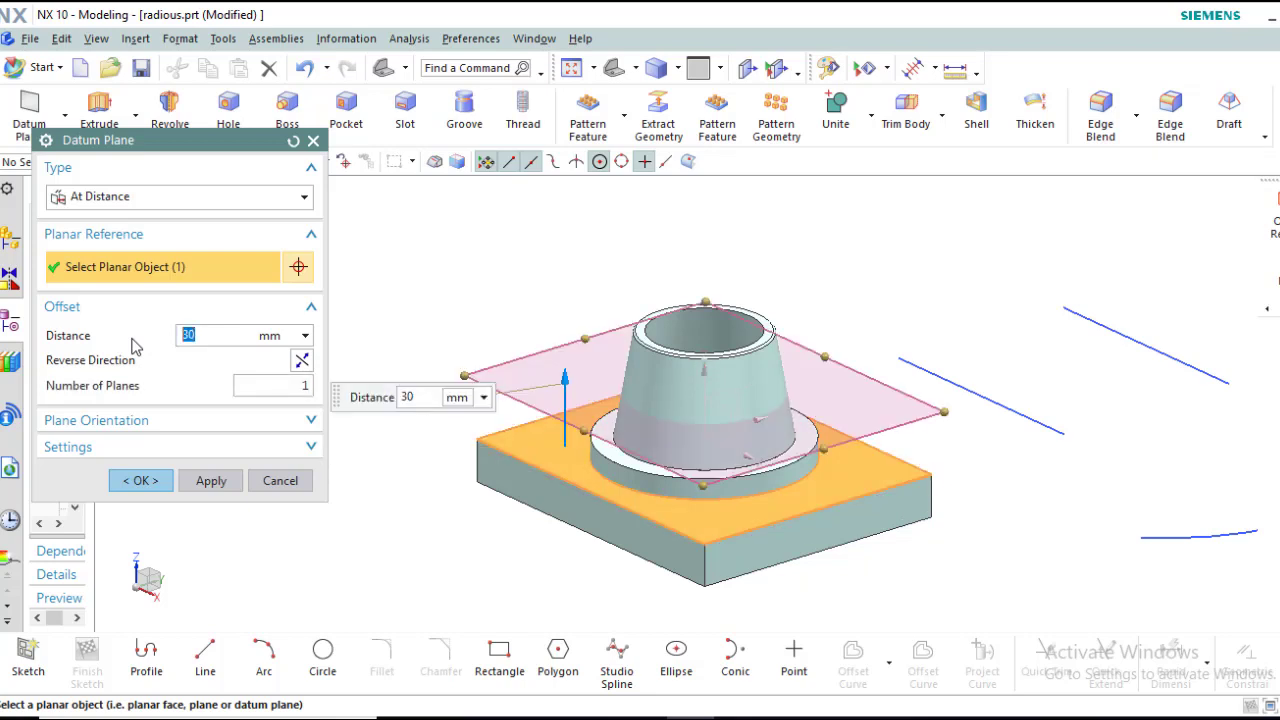
Step: Try 3 offset planes above the base plate and return the number of planes to 1
click(304, 387)
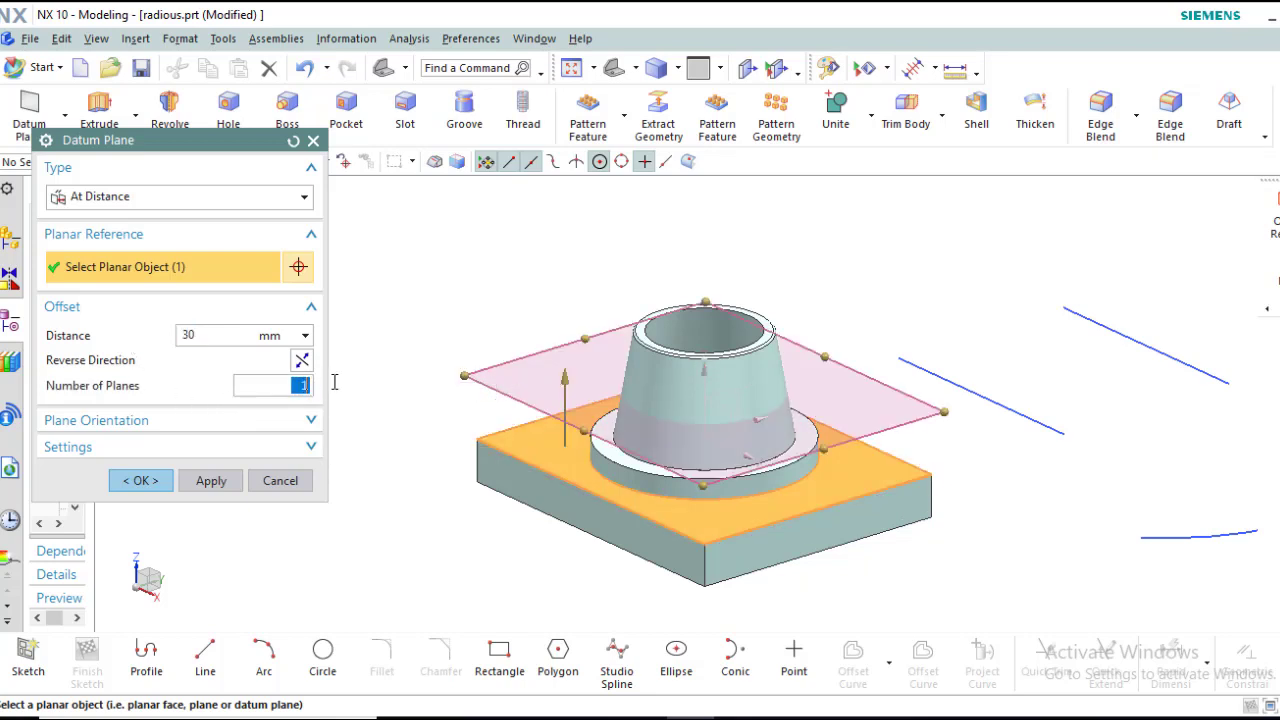
text(3)
key(Return)
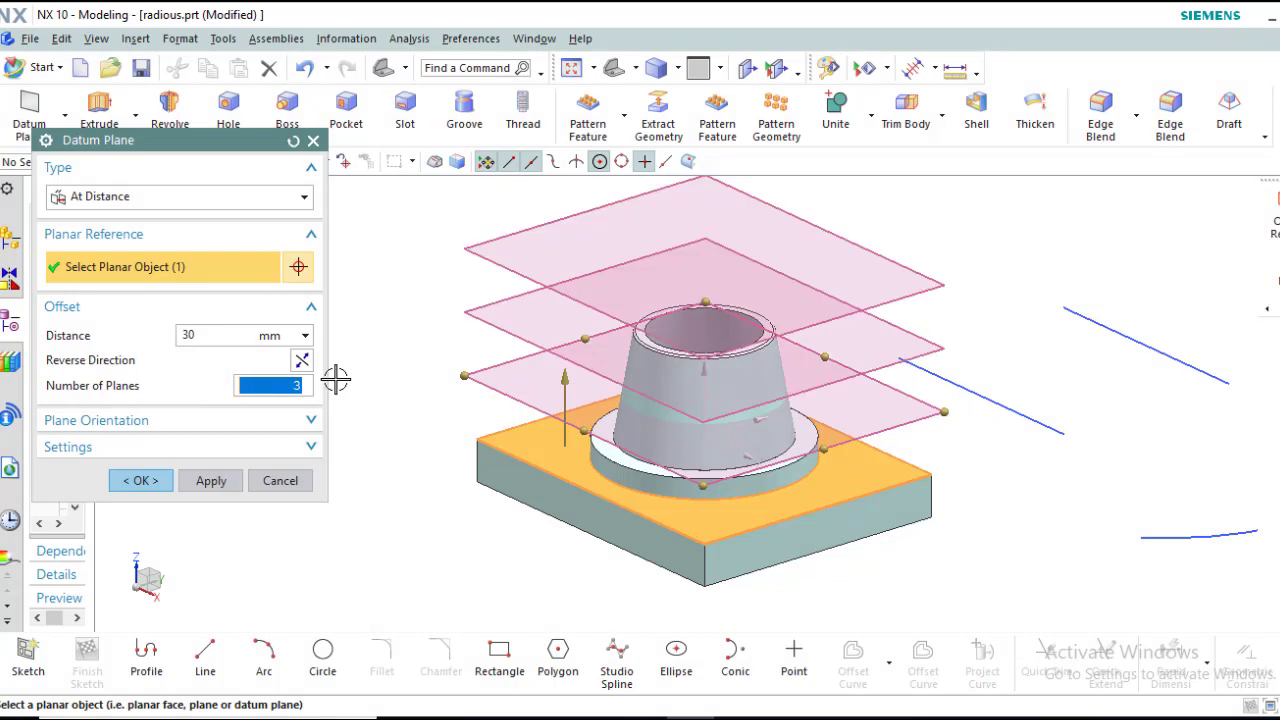
text(1)
key(Return)
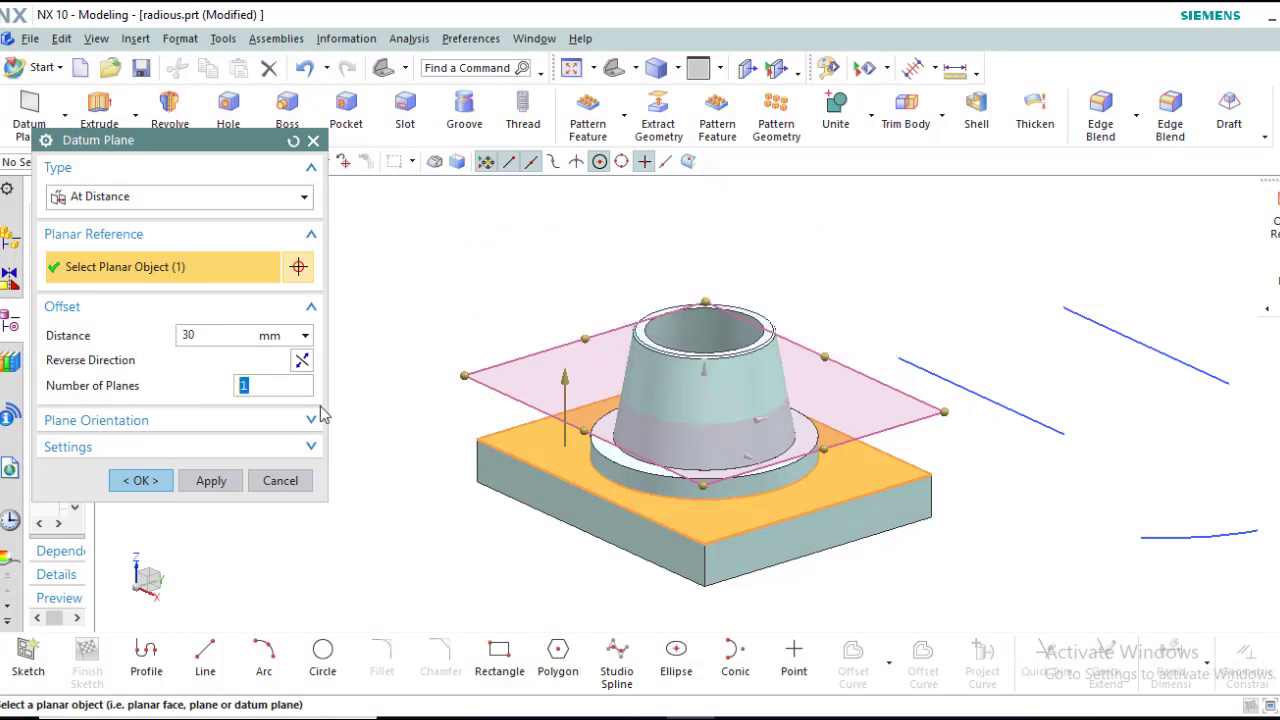
Step: Flip the offset plane's normal direction back and forth and show the associativity setting
click(311, 421)
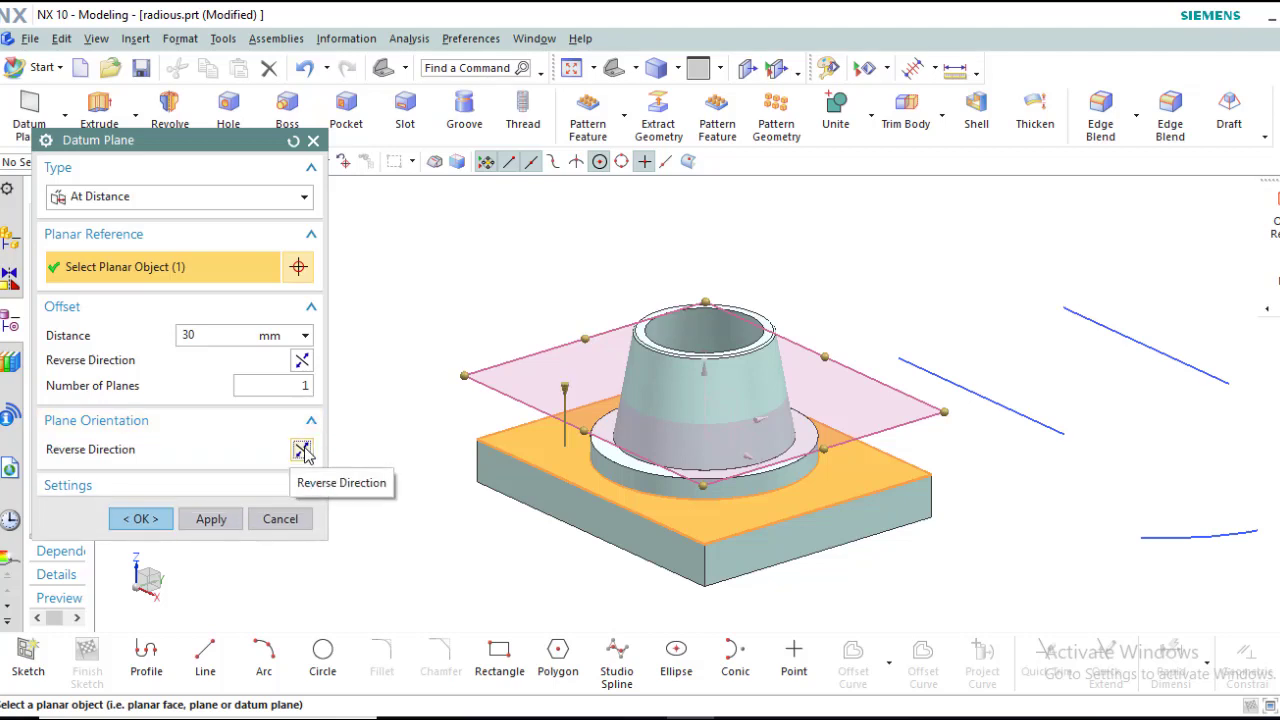
click(302, 450)
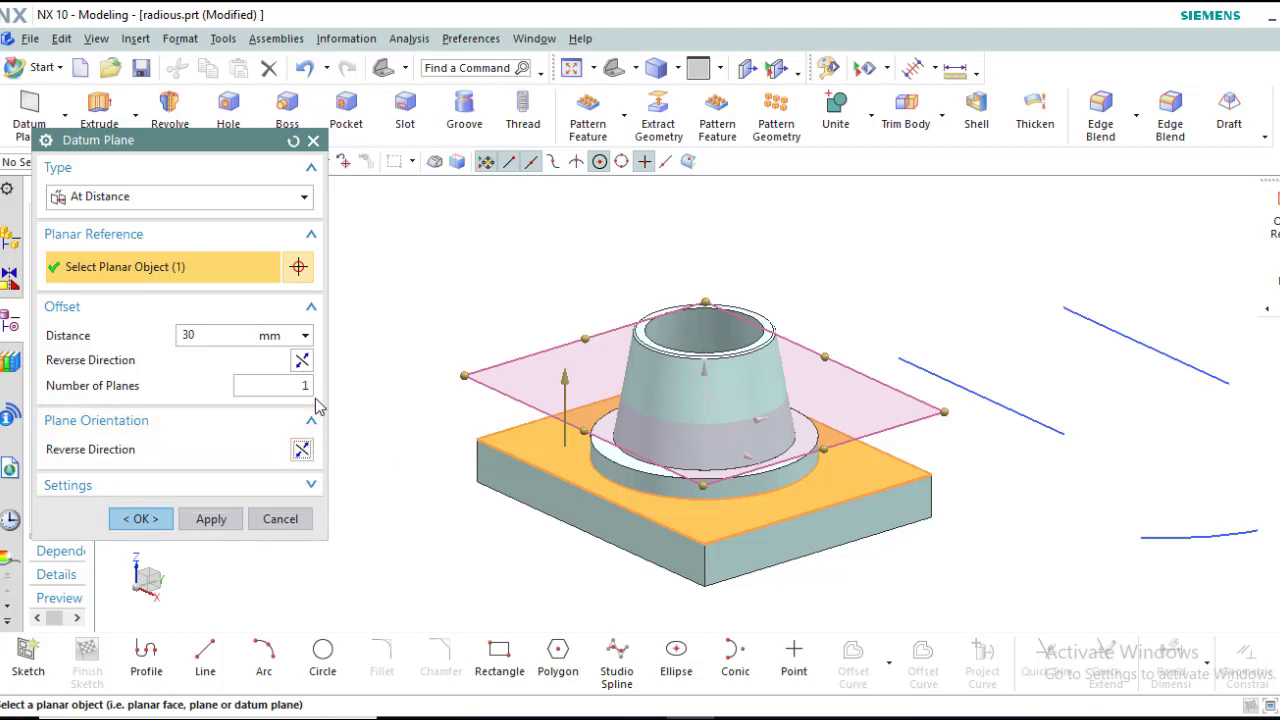
click(272, 486)
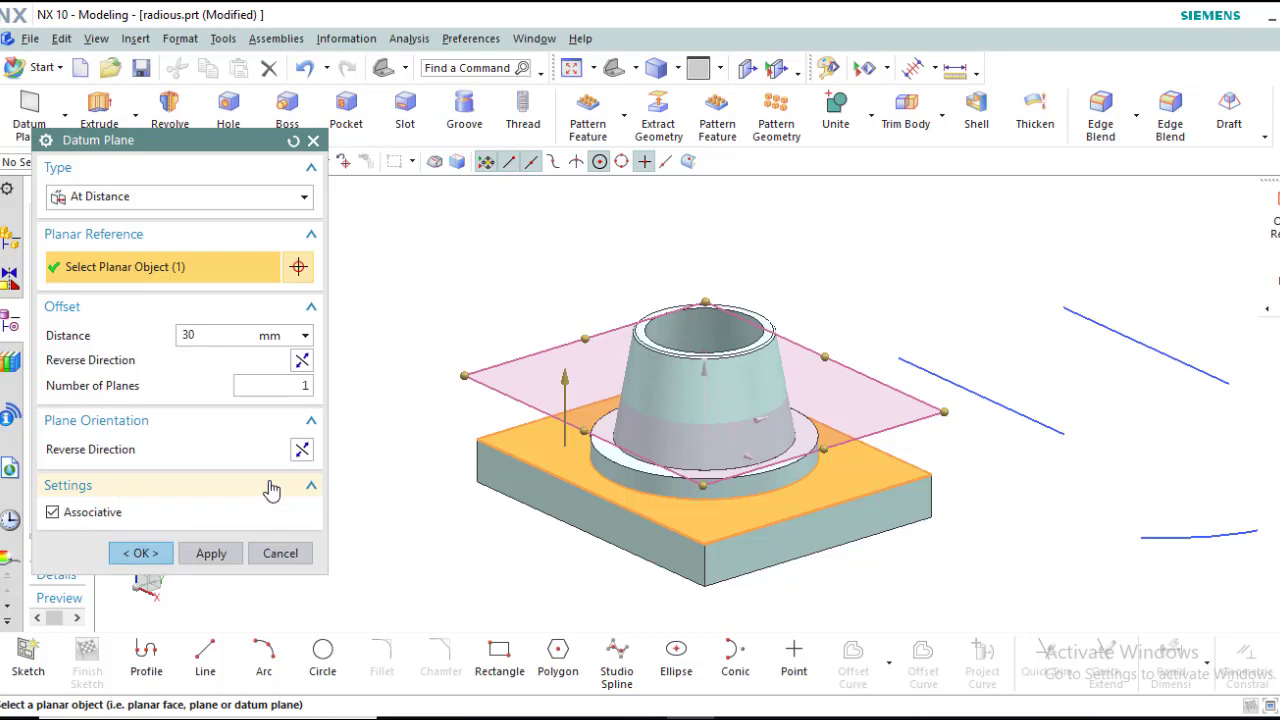
Step: Look through the available plane types and reset the At Distance definition
click(304, 200)
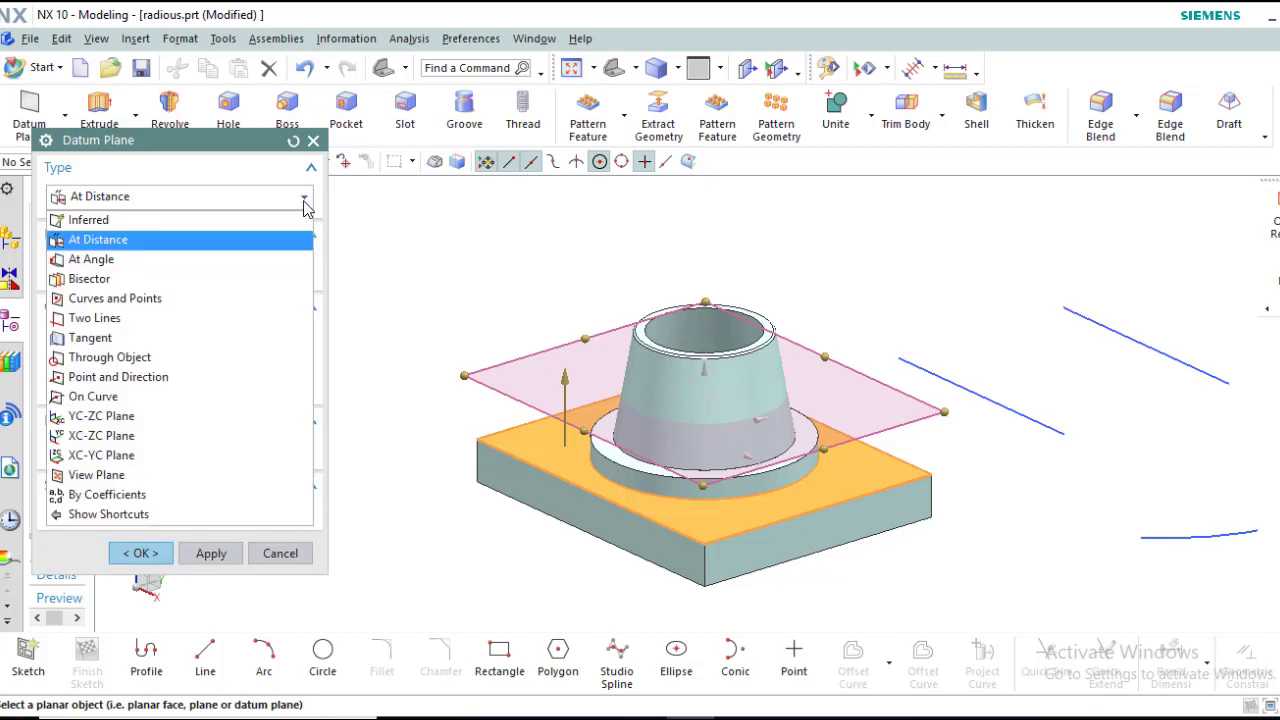
click(304, 200)
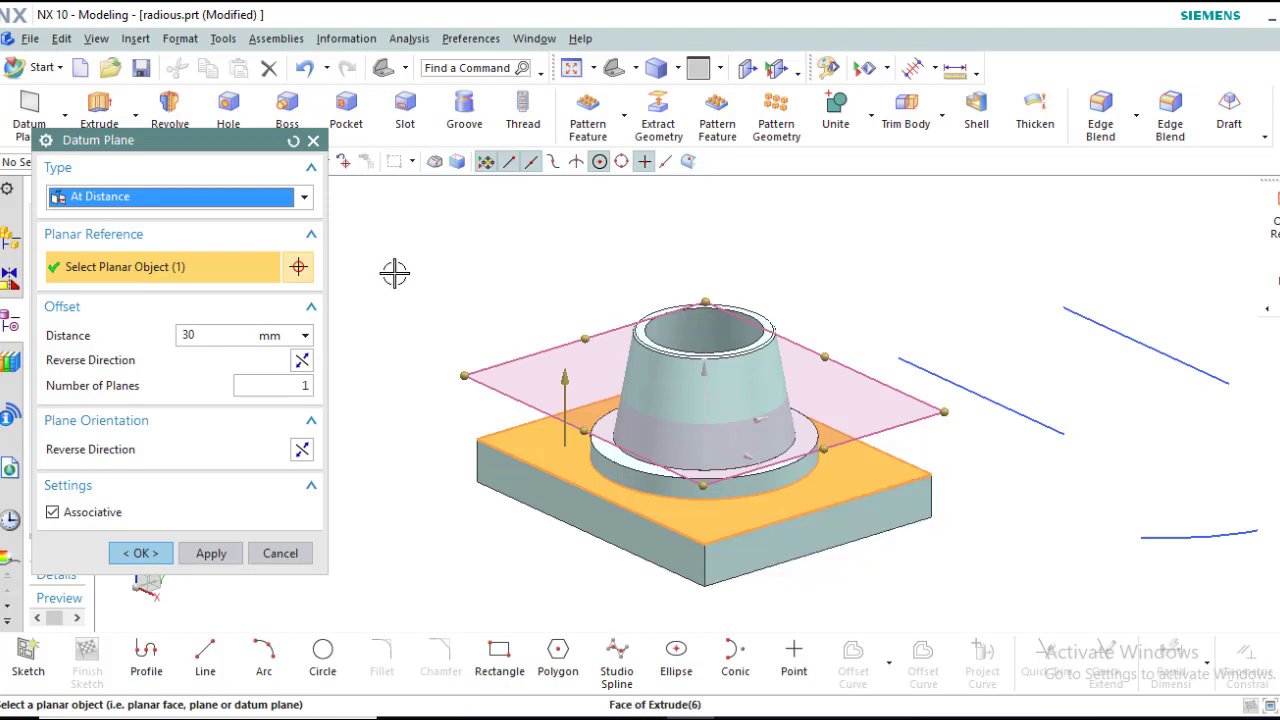
click(293, 142)
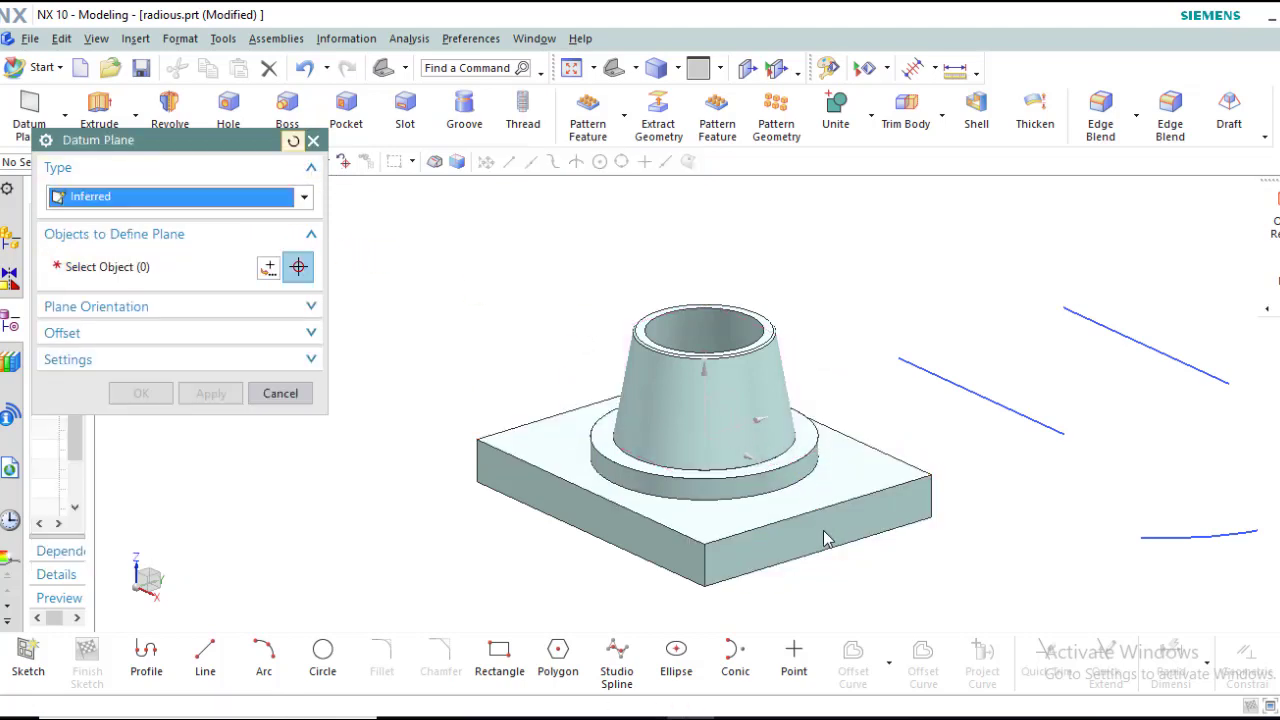
Step: Preview an At Distance plane from the base plate's narrow side face, pulling it out to 45 mm and 60 mm
click(212, 213)
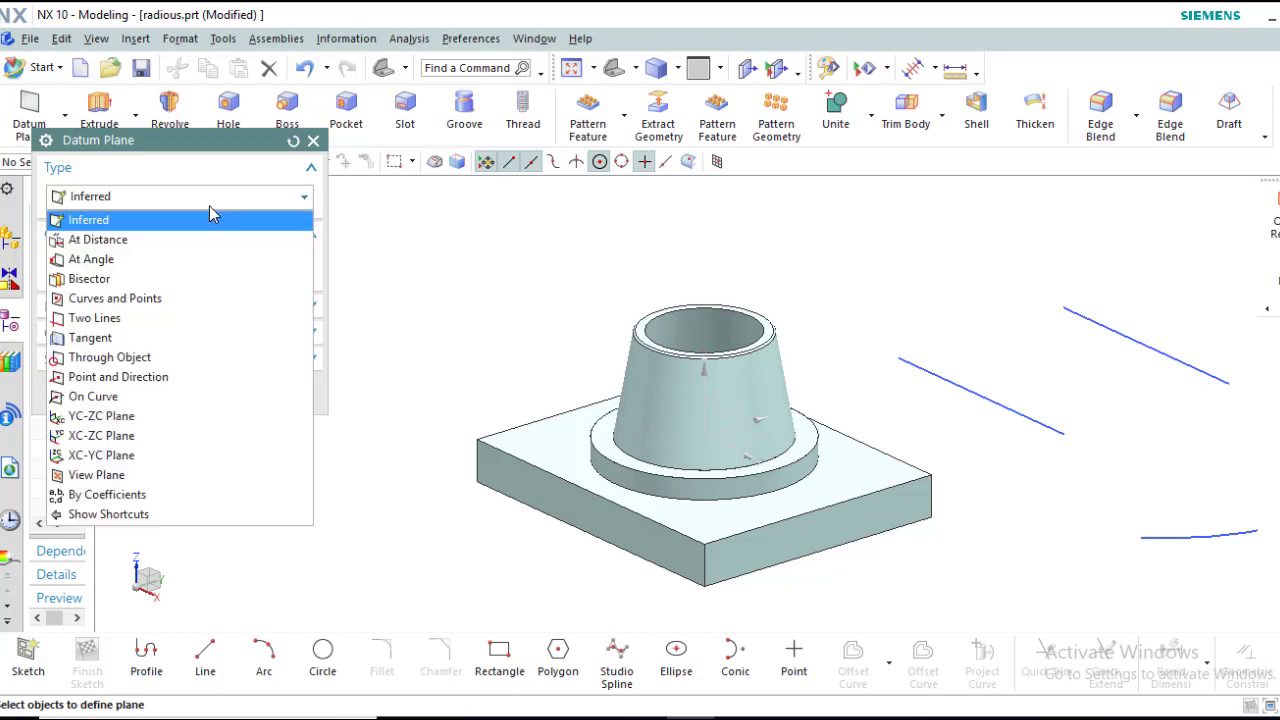
click(152, 241)
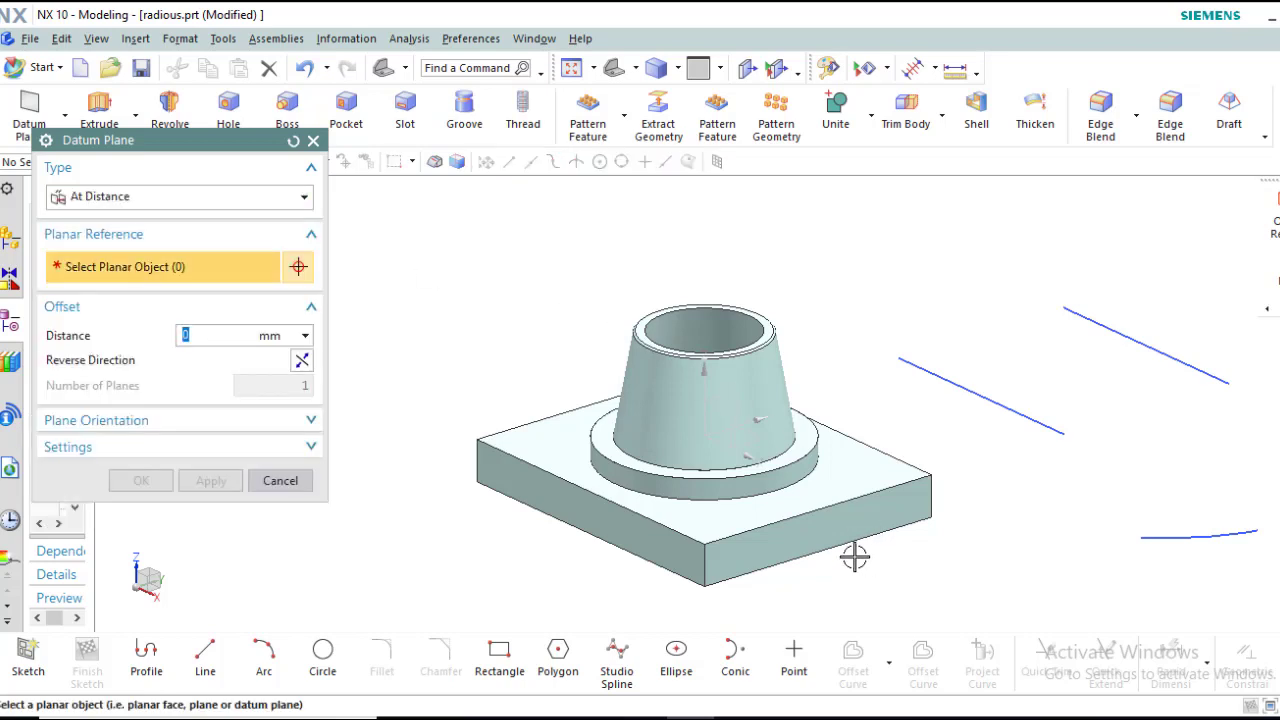
click(779, 545)
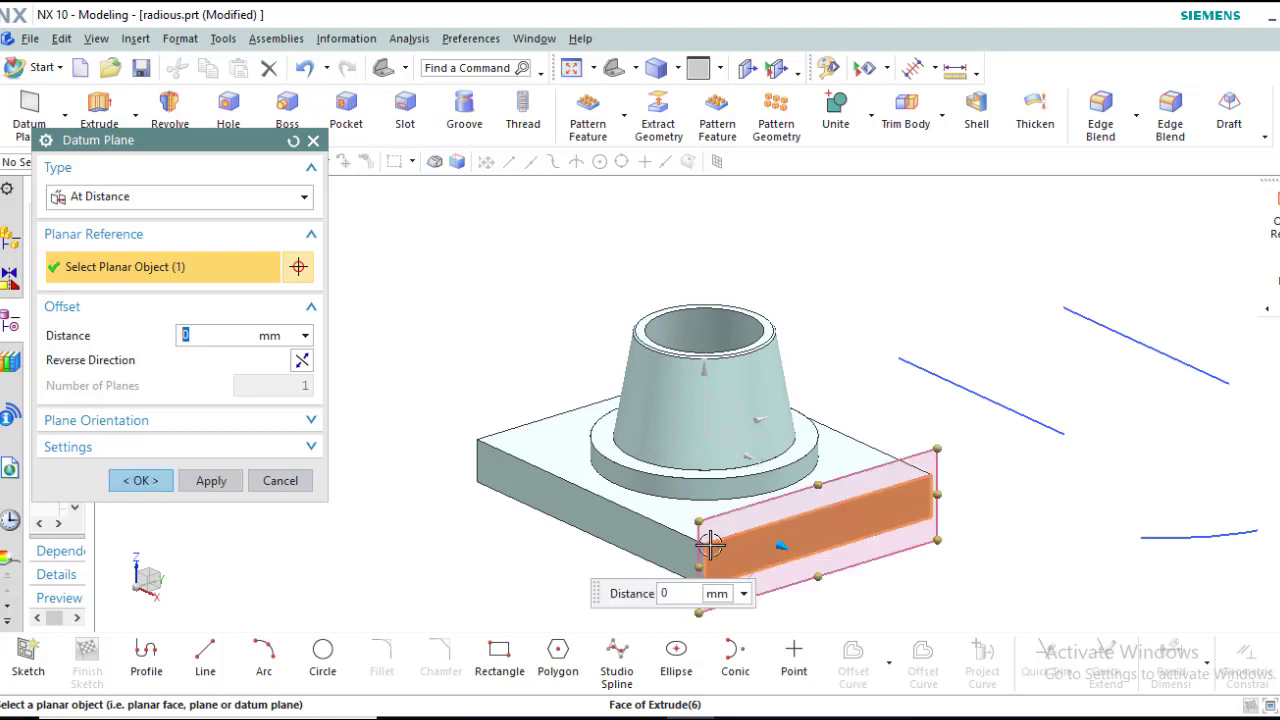
drag(800, 547, 860, 570)
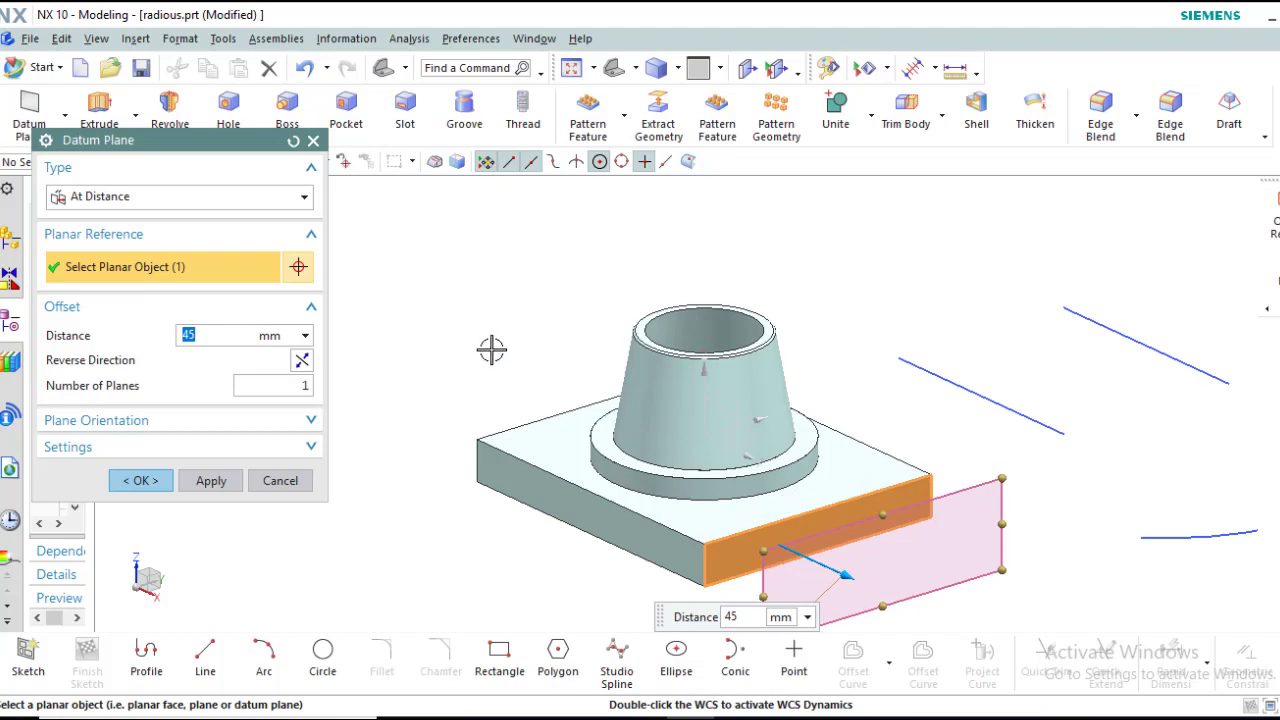
scroll(491, 349, down, 2)
drag(809, 543, 786, 545)
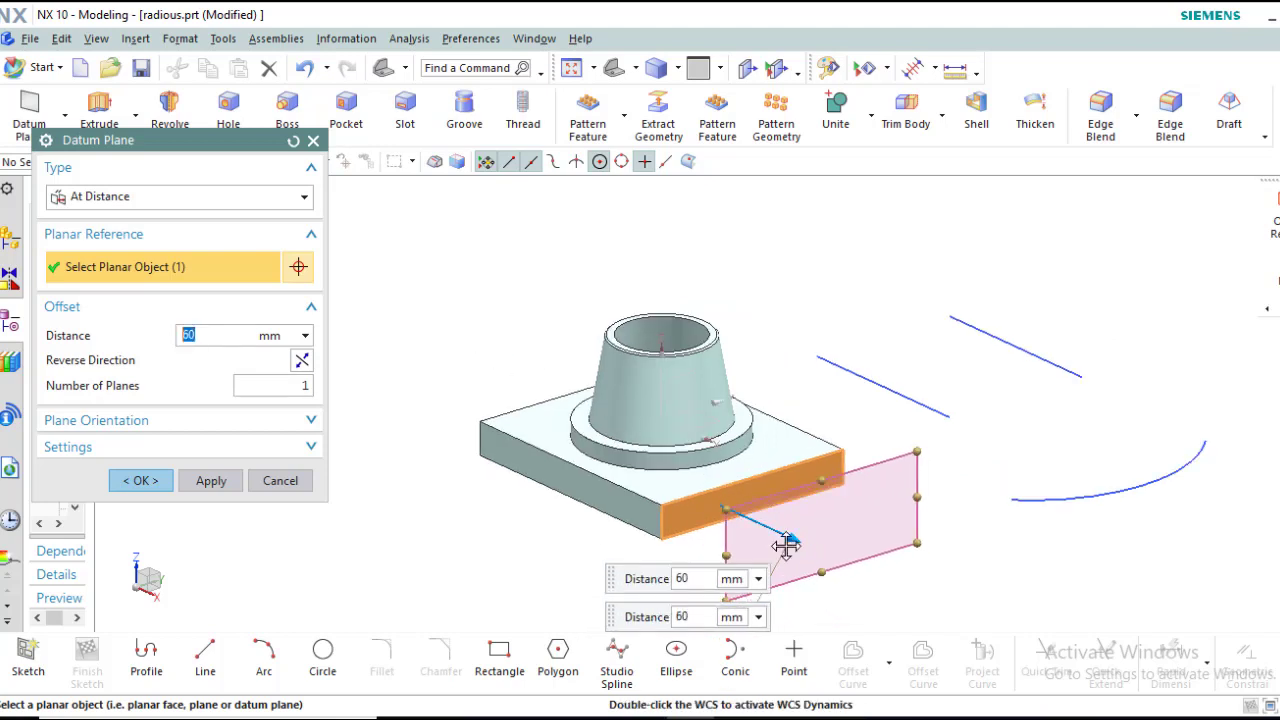
Step: Define an At Angle plane at 45 degrees to the base plate's top face, through the top edge of its narrow side
click(305, 198)
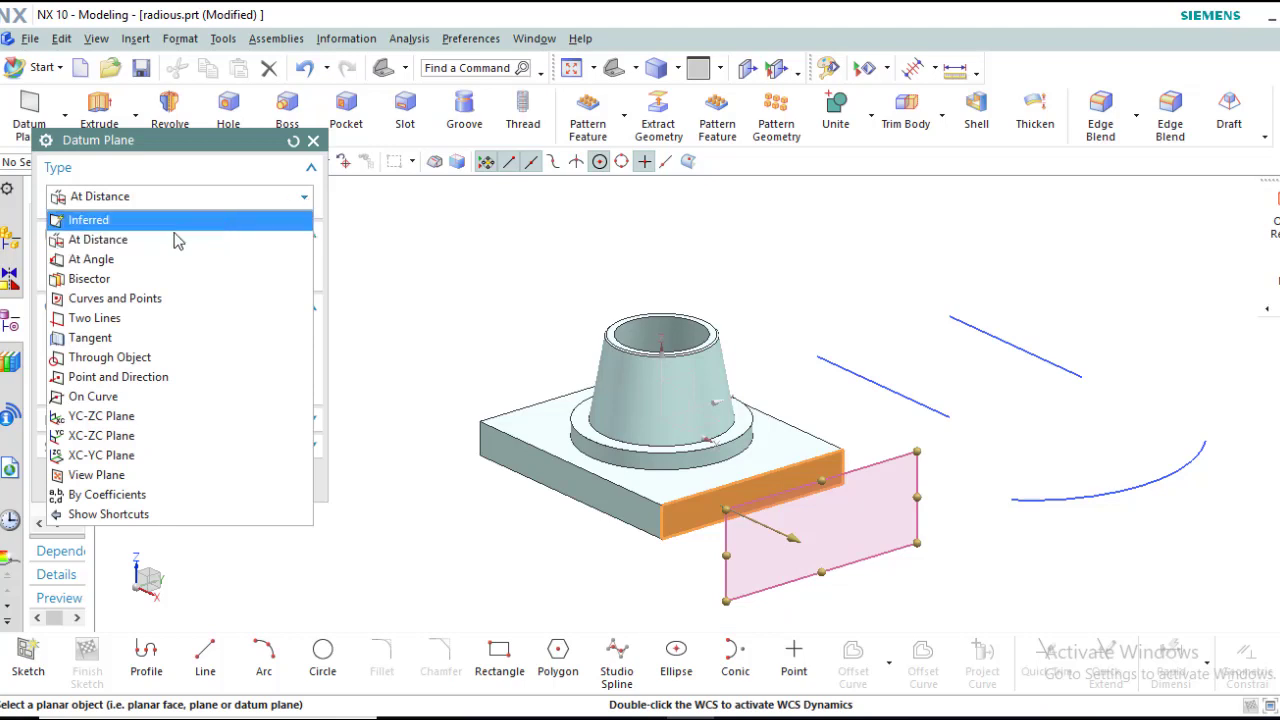
click(104, 262)
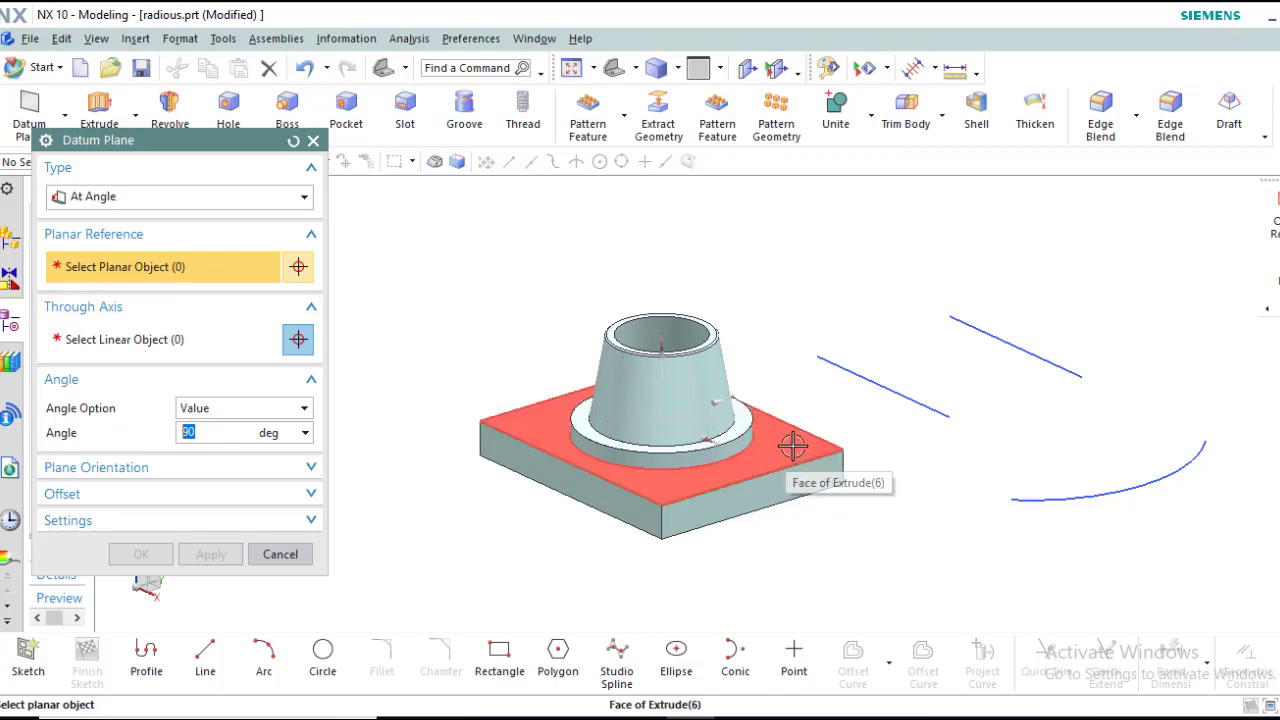
mouse_move(792, 440)
click(919, 454)
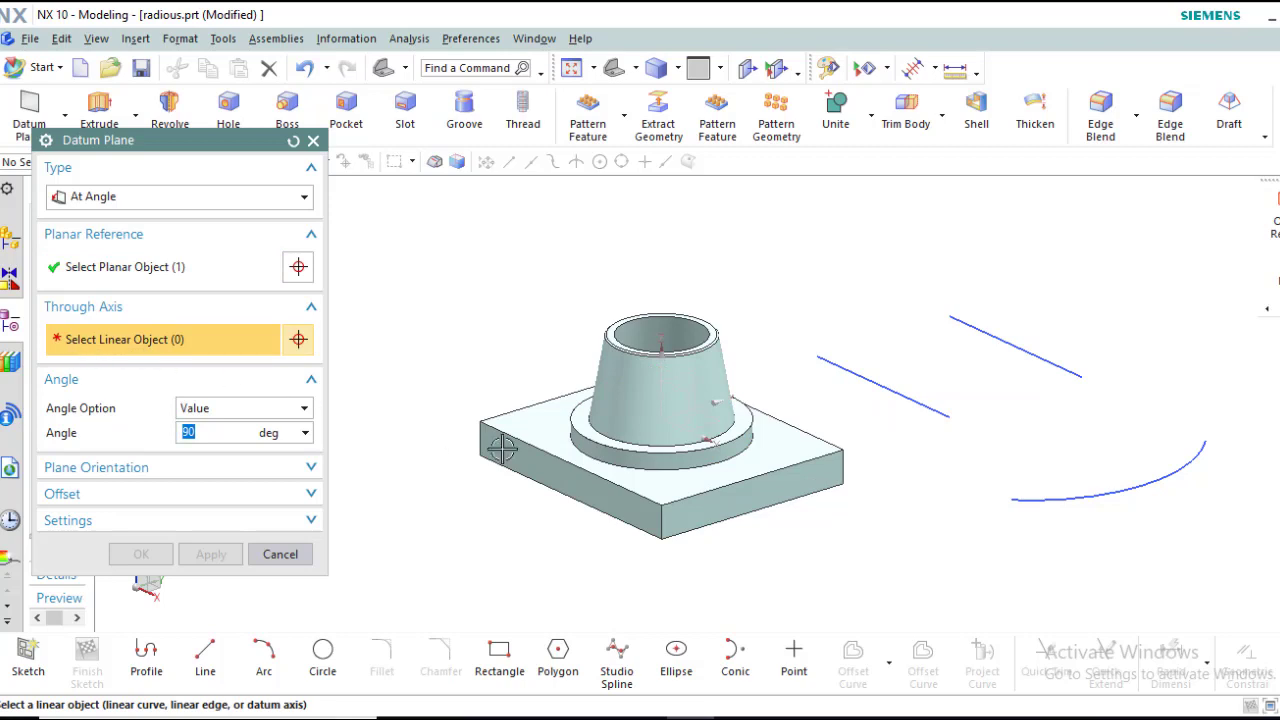
click(698, 491)
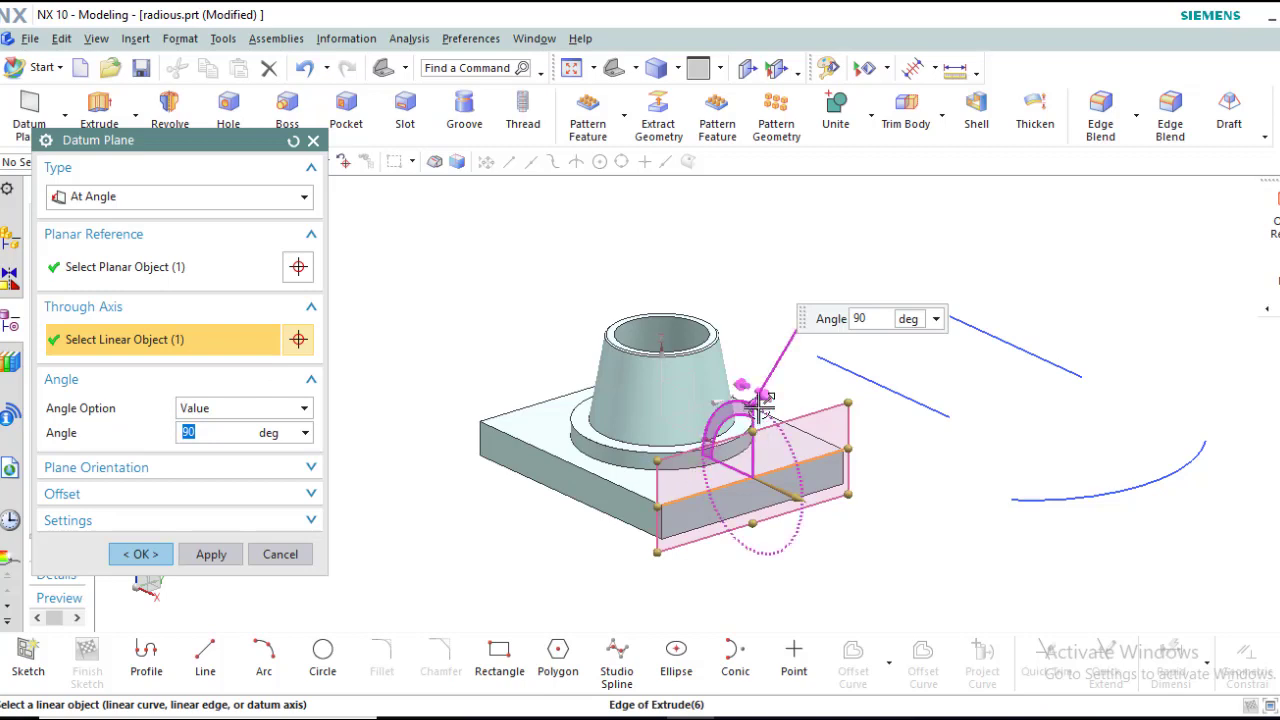
mouse_move(757, 409)
mouse_down()
mouse_move(793, 443)
mouse_move(740, 413)
mouse_move(777, 449)
mouse_move(771, 429)
mouse_up()
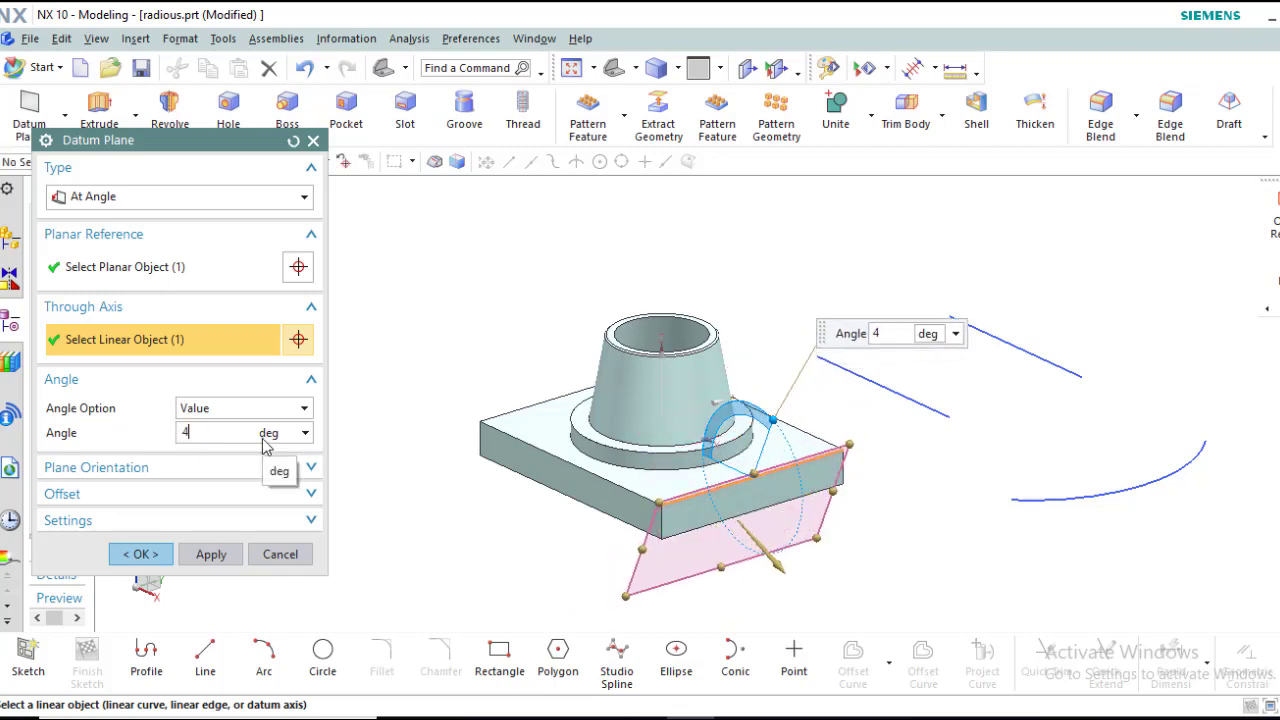
key(Return)
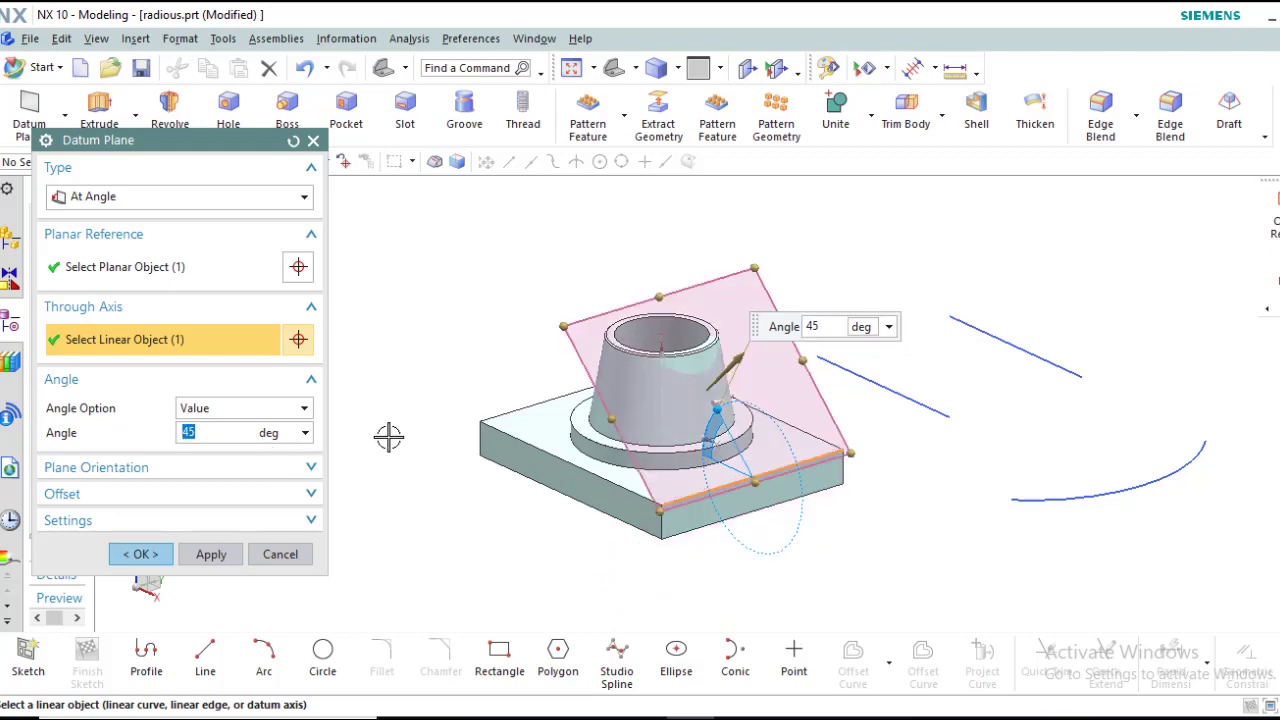
Step: Enable an offset of 20 mm for the angled plane in a front view
key(ctrl+alt+f)
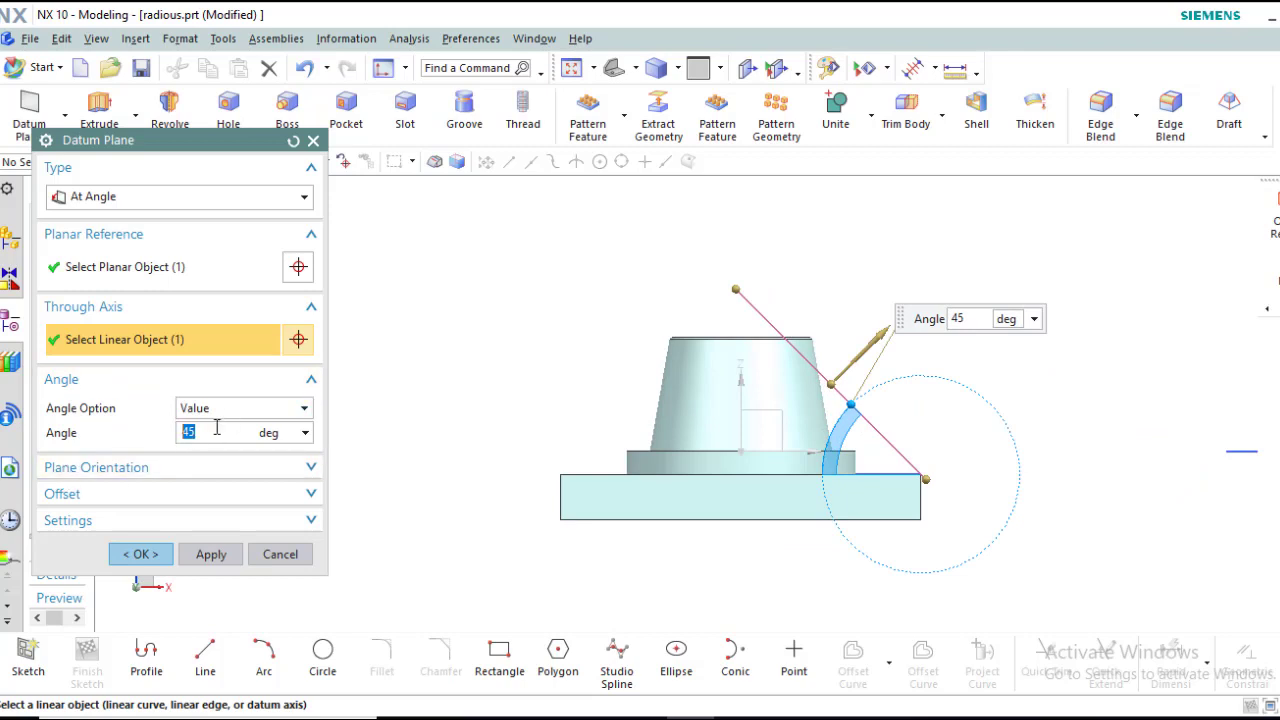
click(82, 500)
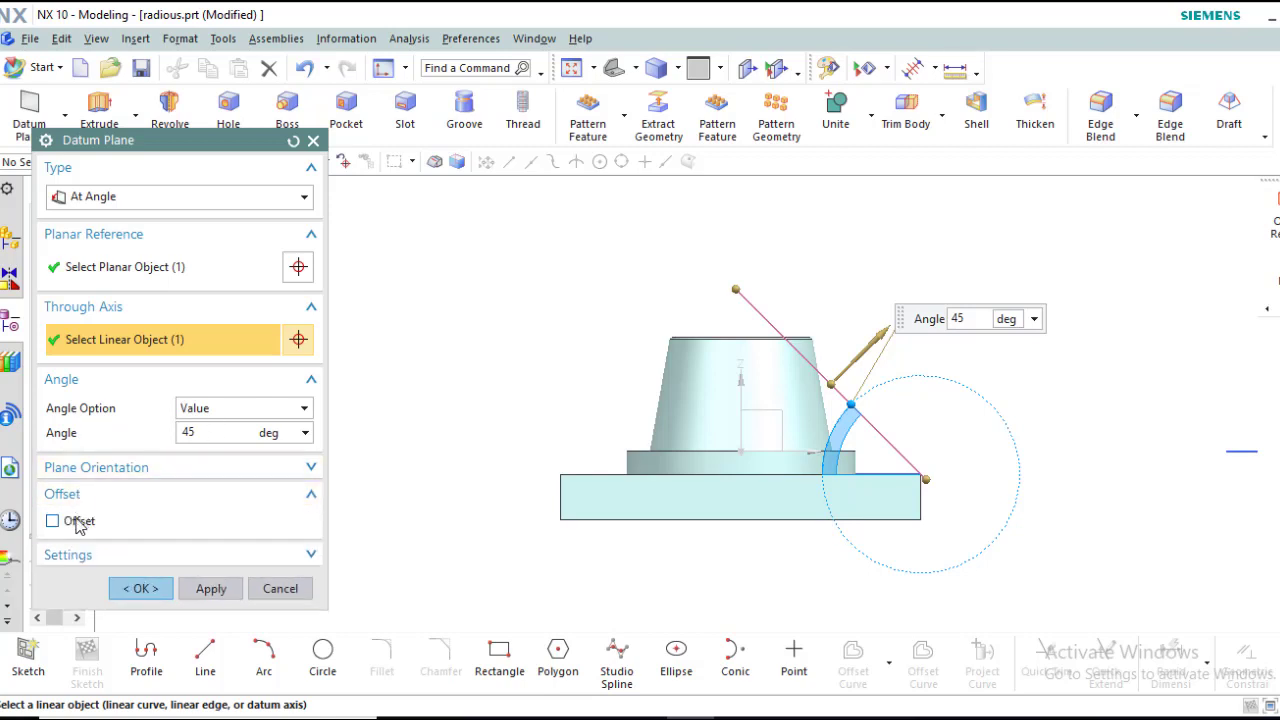
click(52, 522)
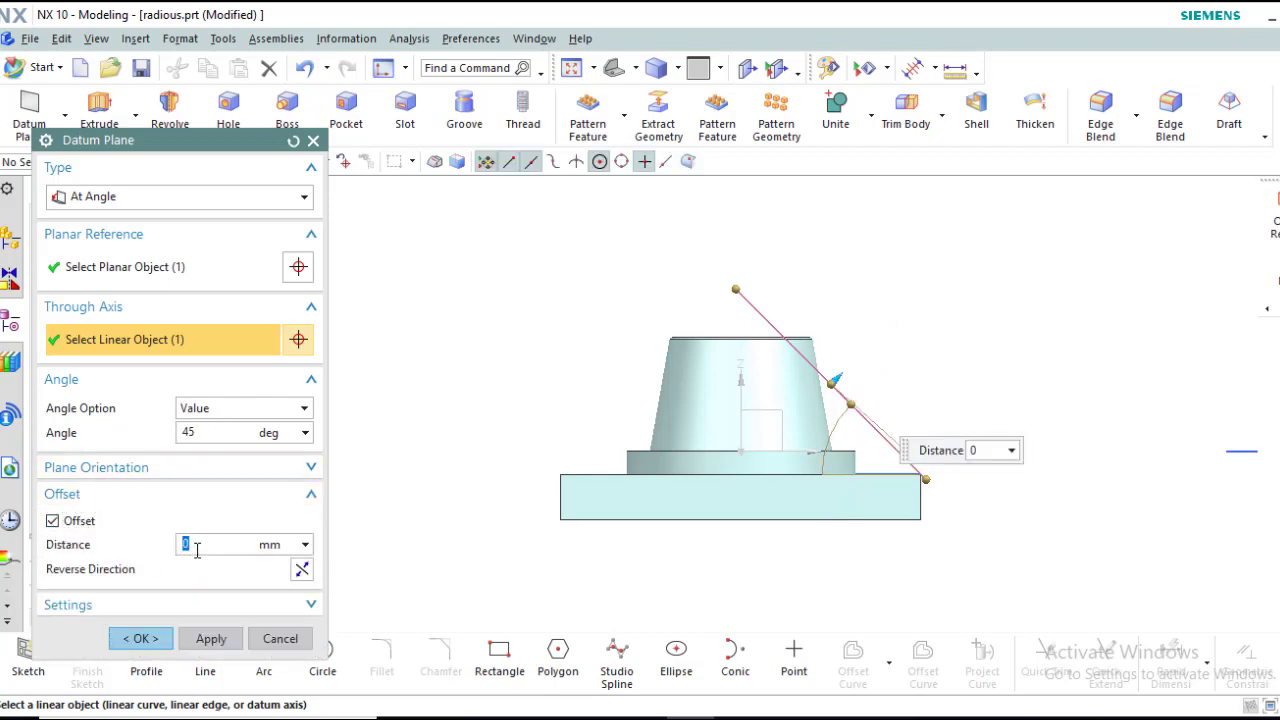
text(20)
key(Return)
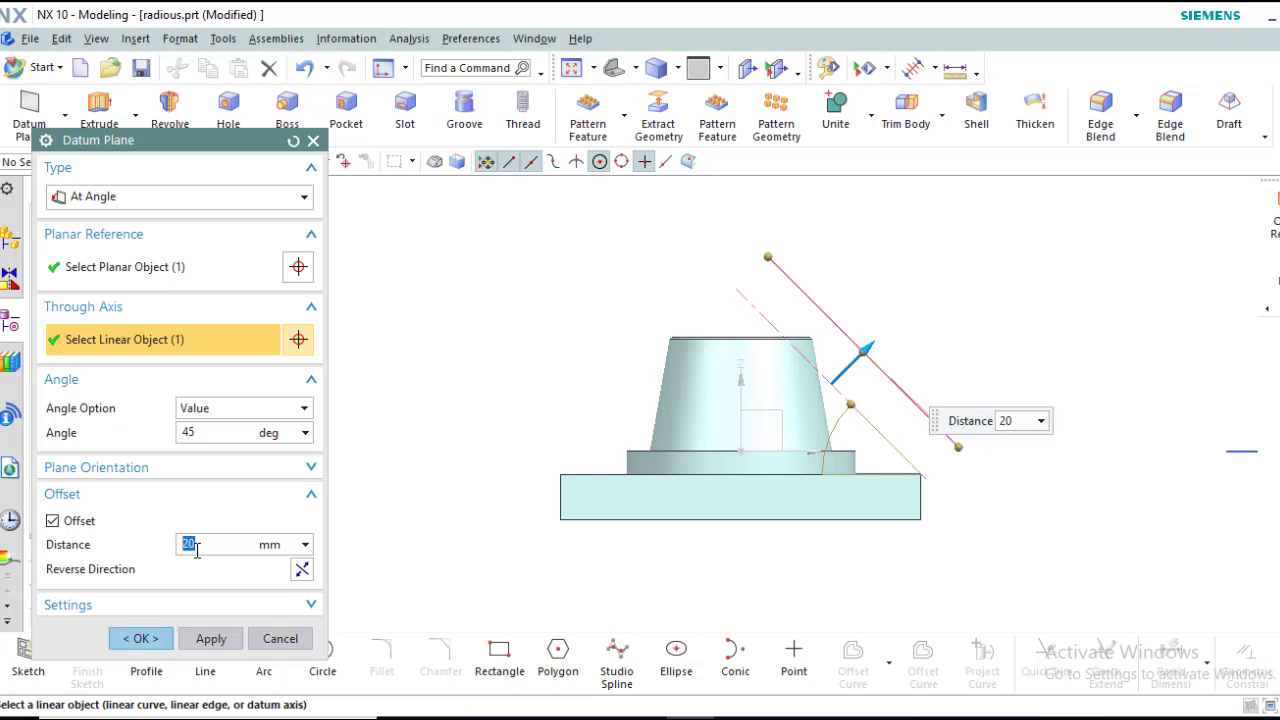
Step: Flip the angled plane's 20 mm offset direction back and forth, ending away from the boss, and create the plane
click(302, 569)
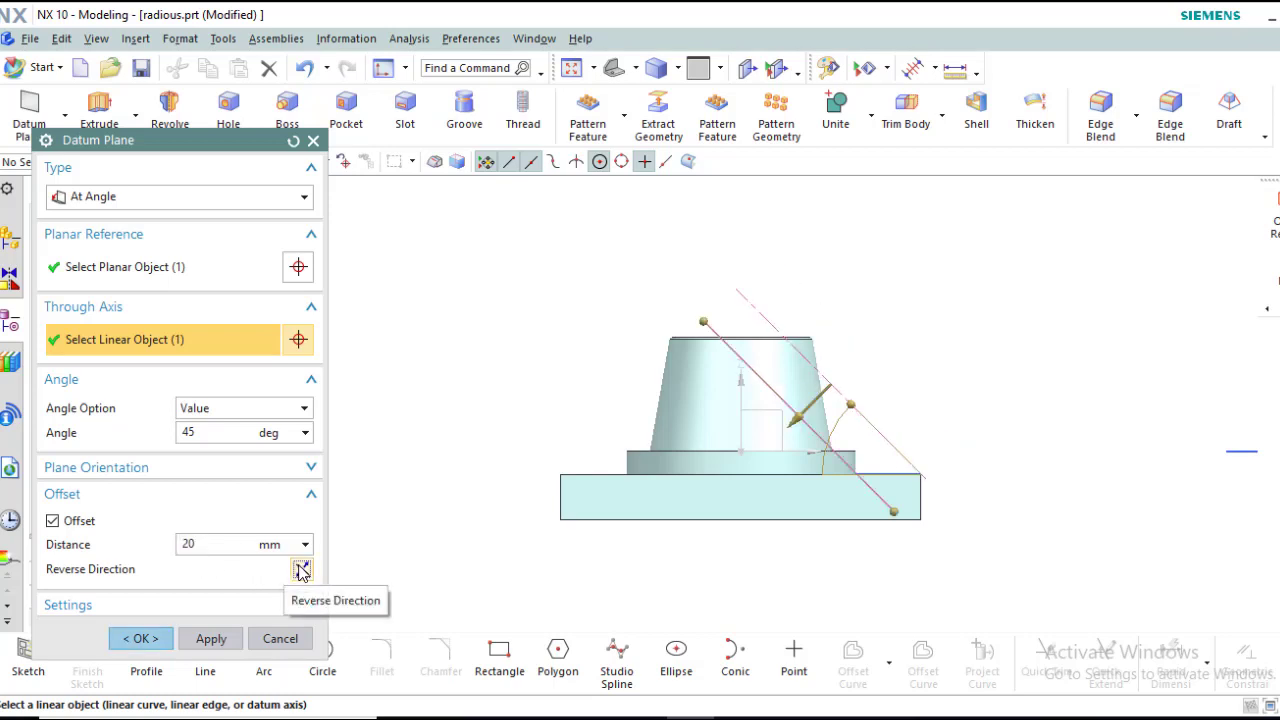
click(302, 569)
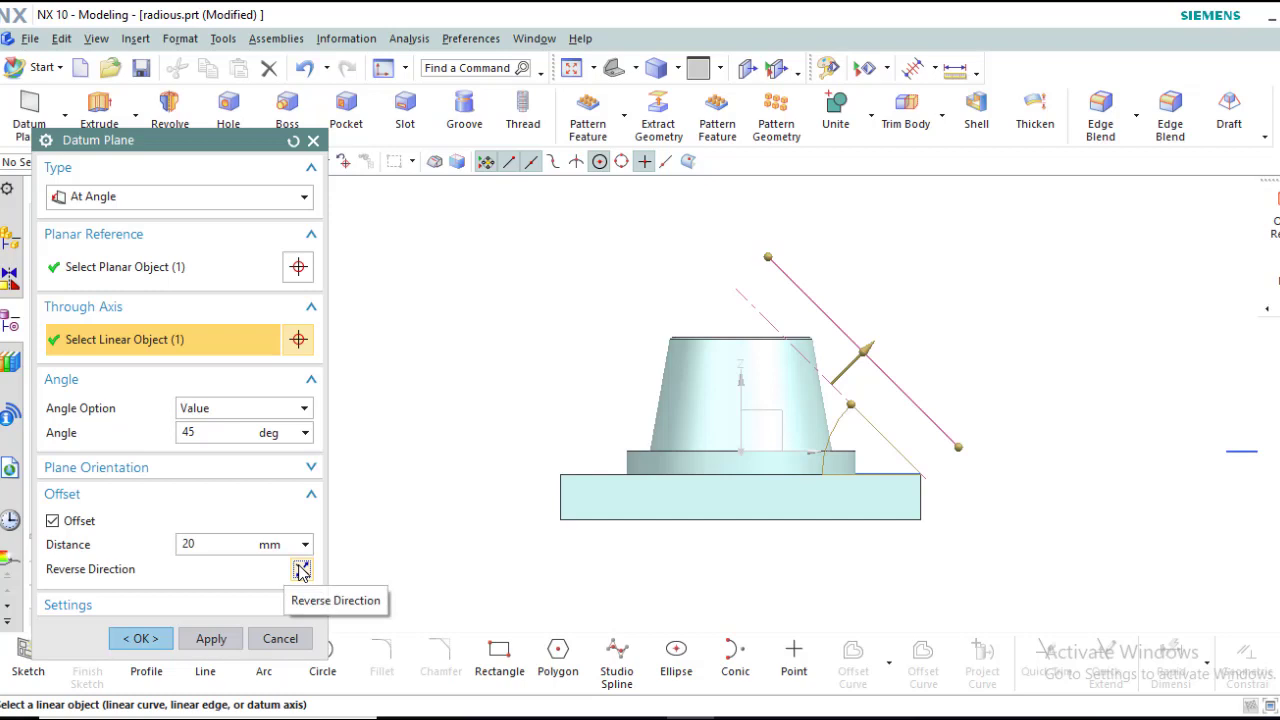
click(302, 569)
click(302, 569)
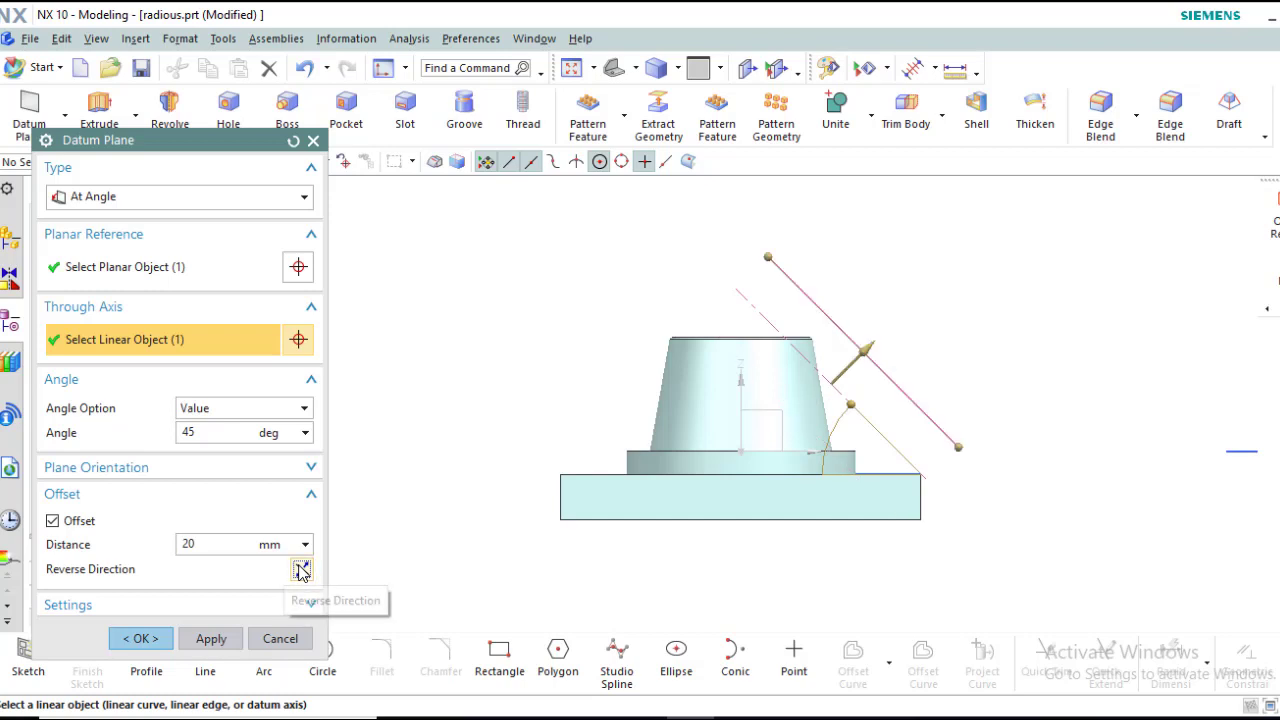
click(143, 638)
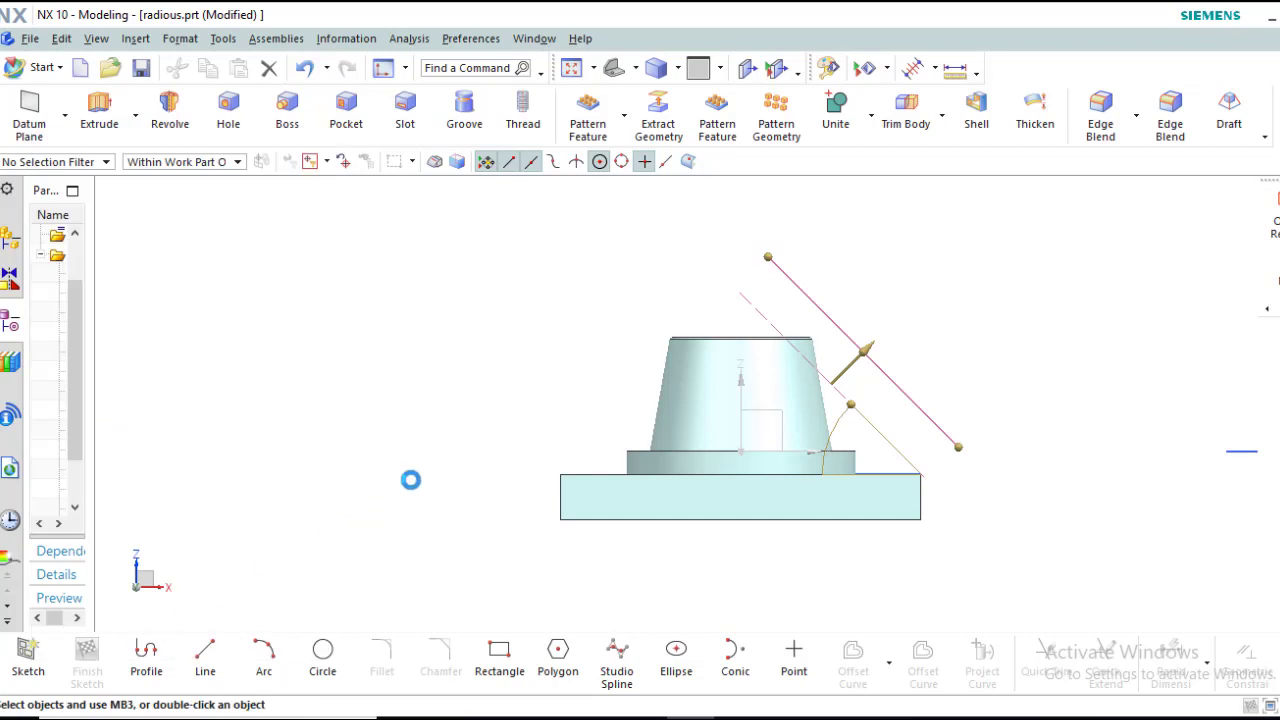
middle_drag(400, 471, 354, 474)
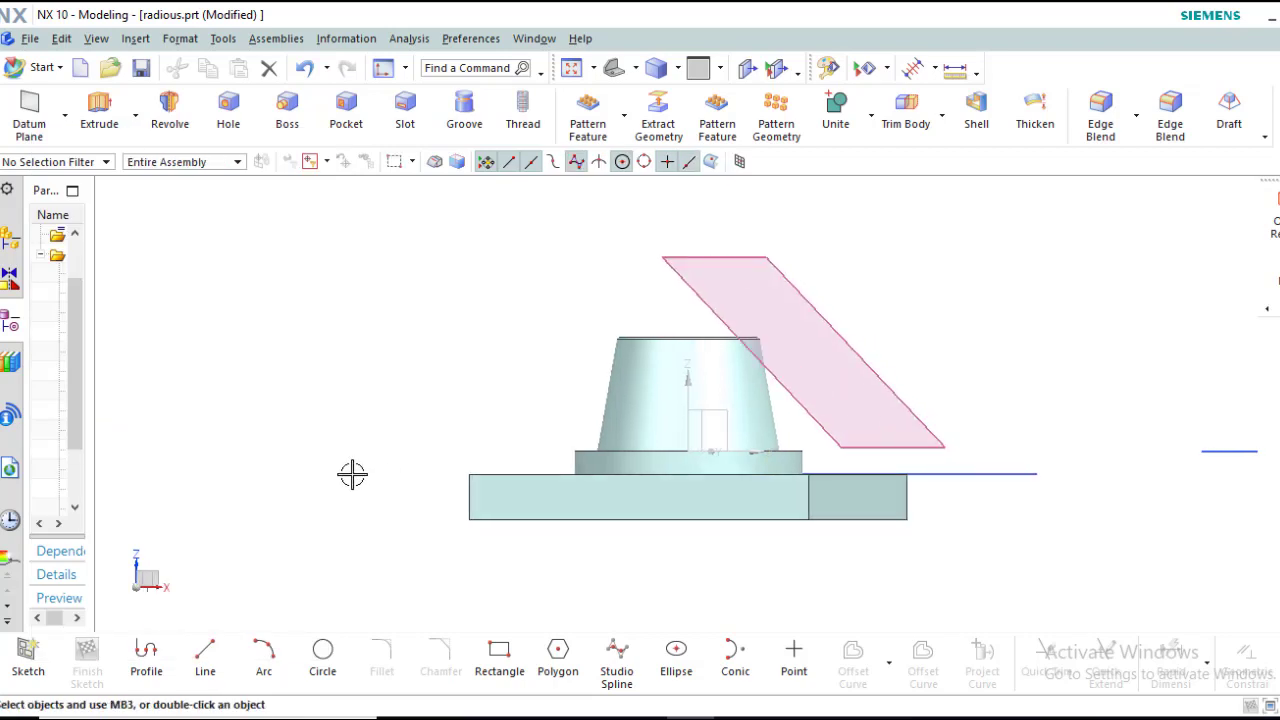
Step: Sketch a circle about 10.4 mm in diameter on the angled datum plane, over the middle of the conical boss
click(27, 656)
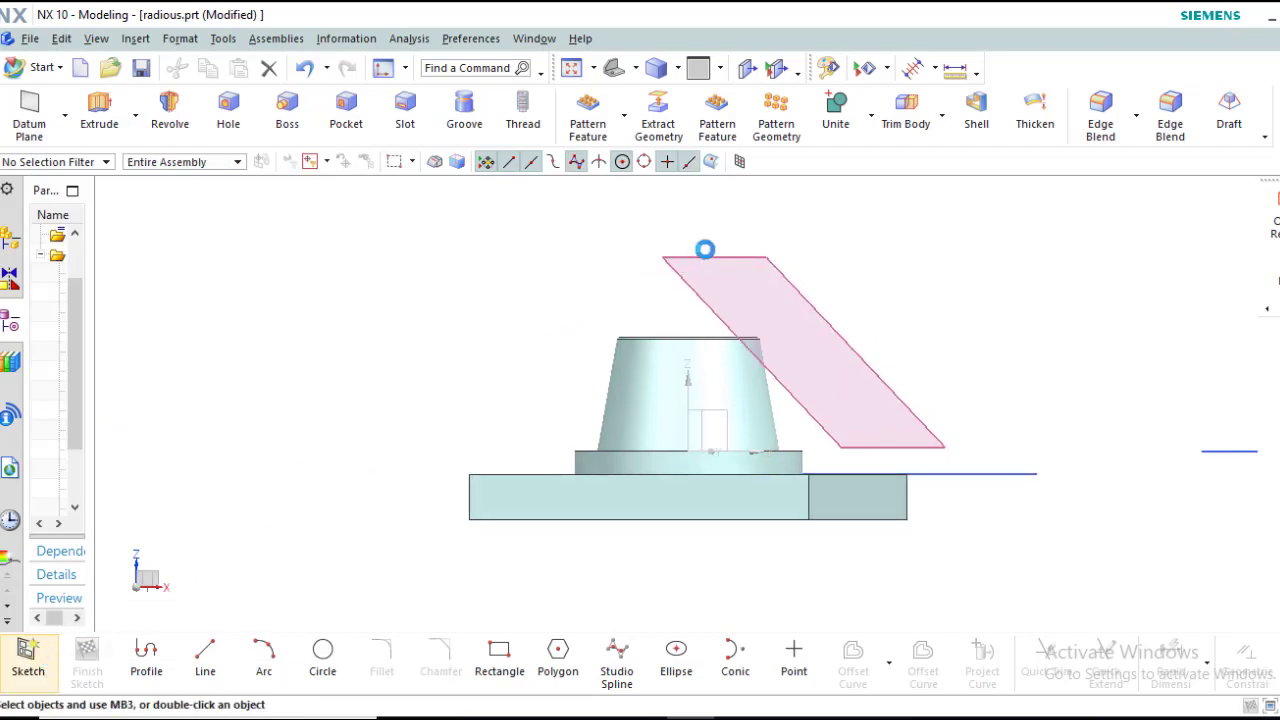
click(705, 252)
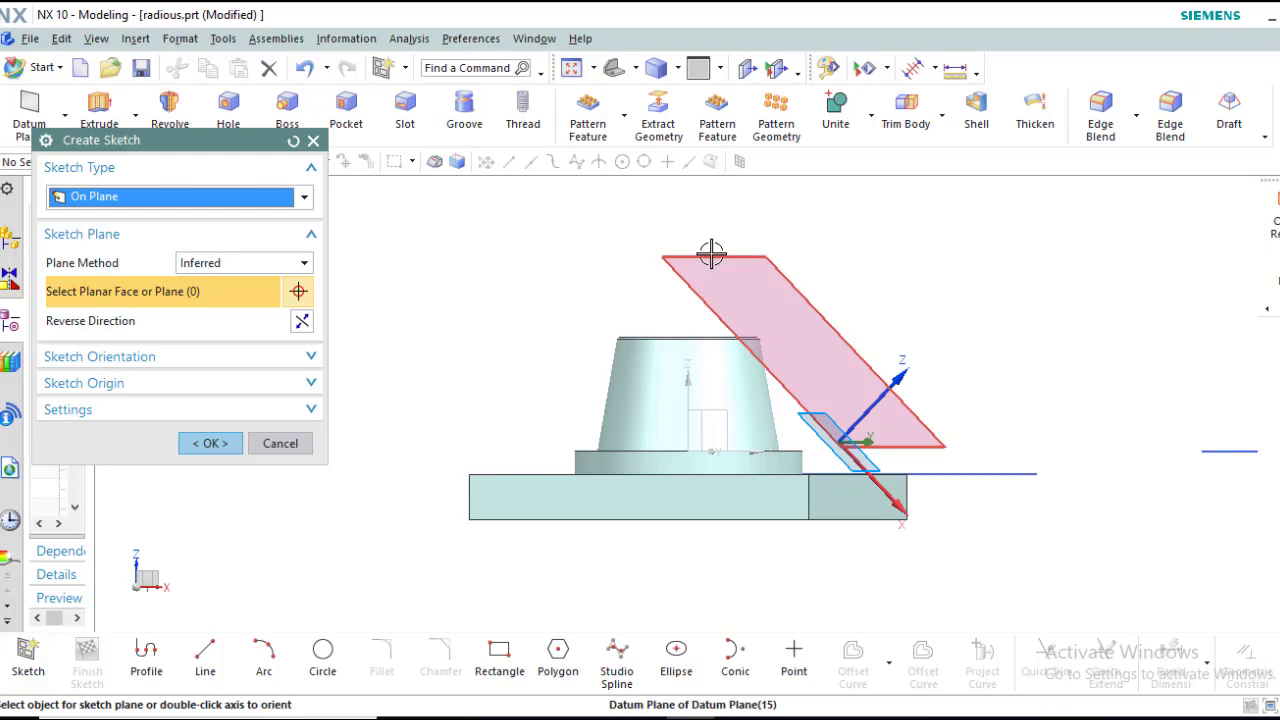
click(226, 449)
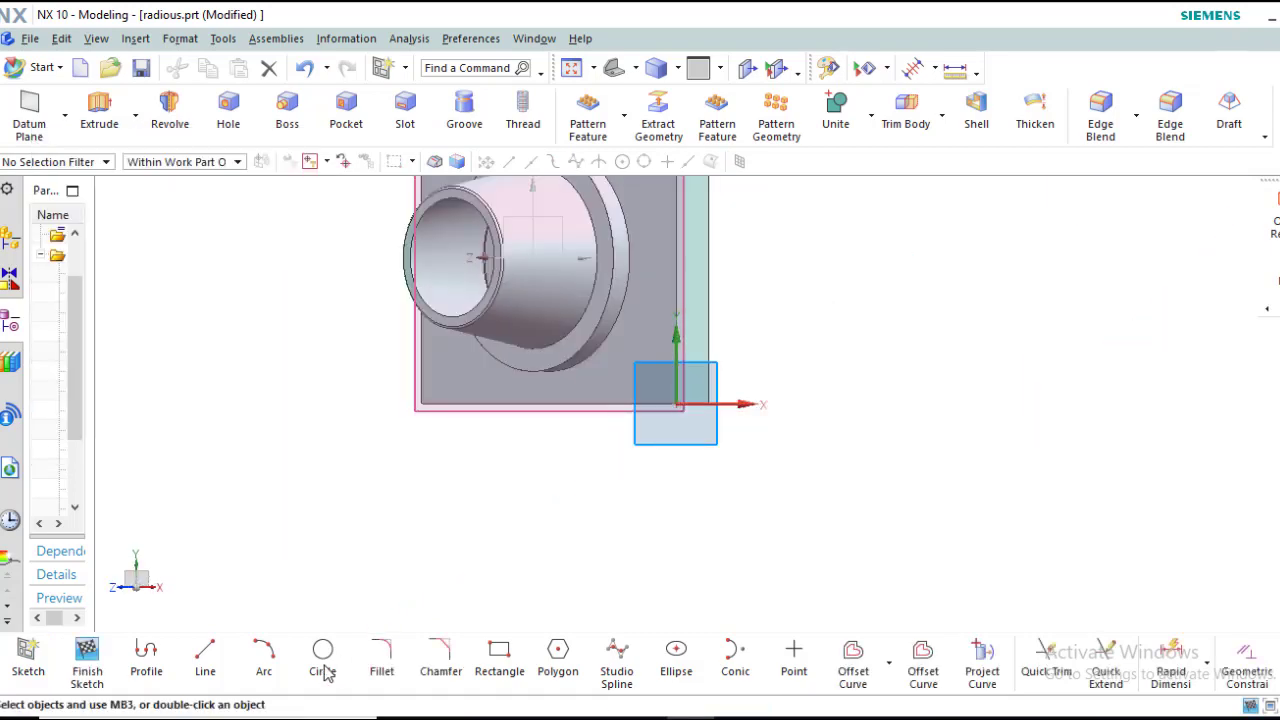
click(323, 660)
scroll(570, 300, up, 2)
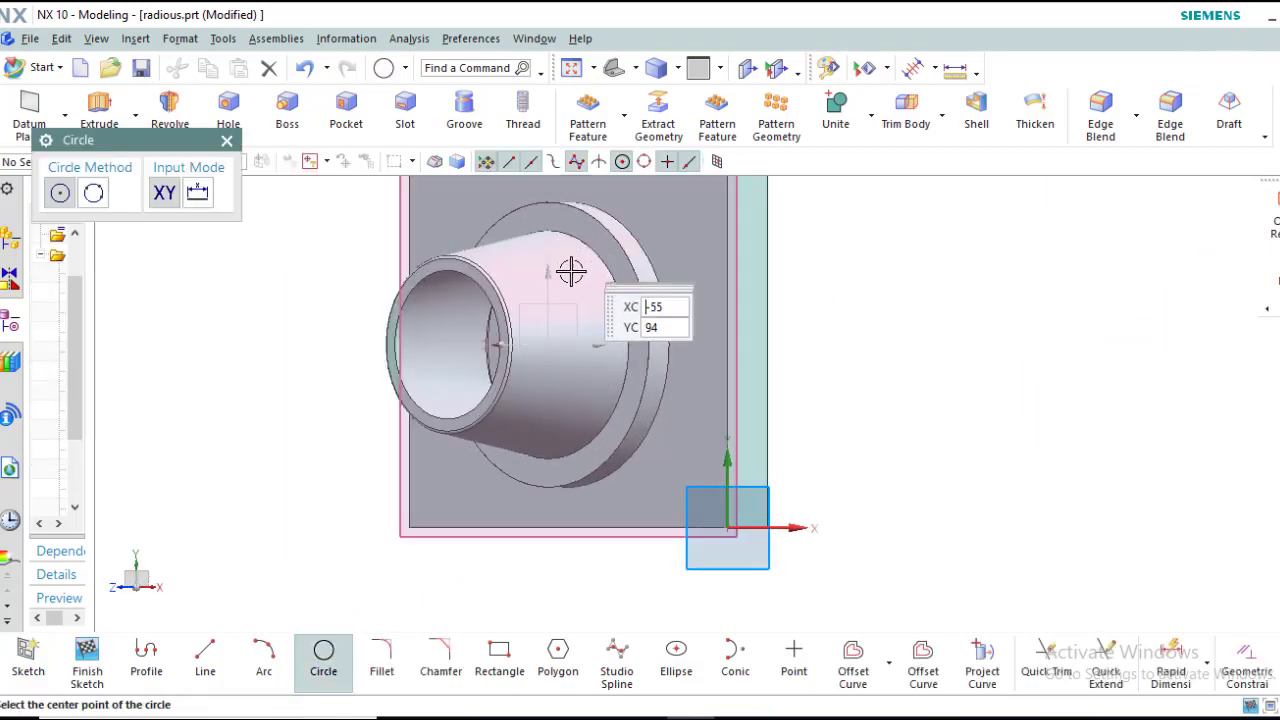
click(560, 349)
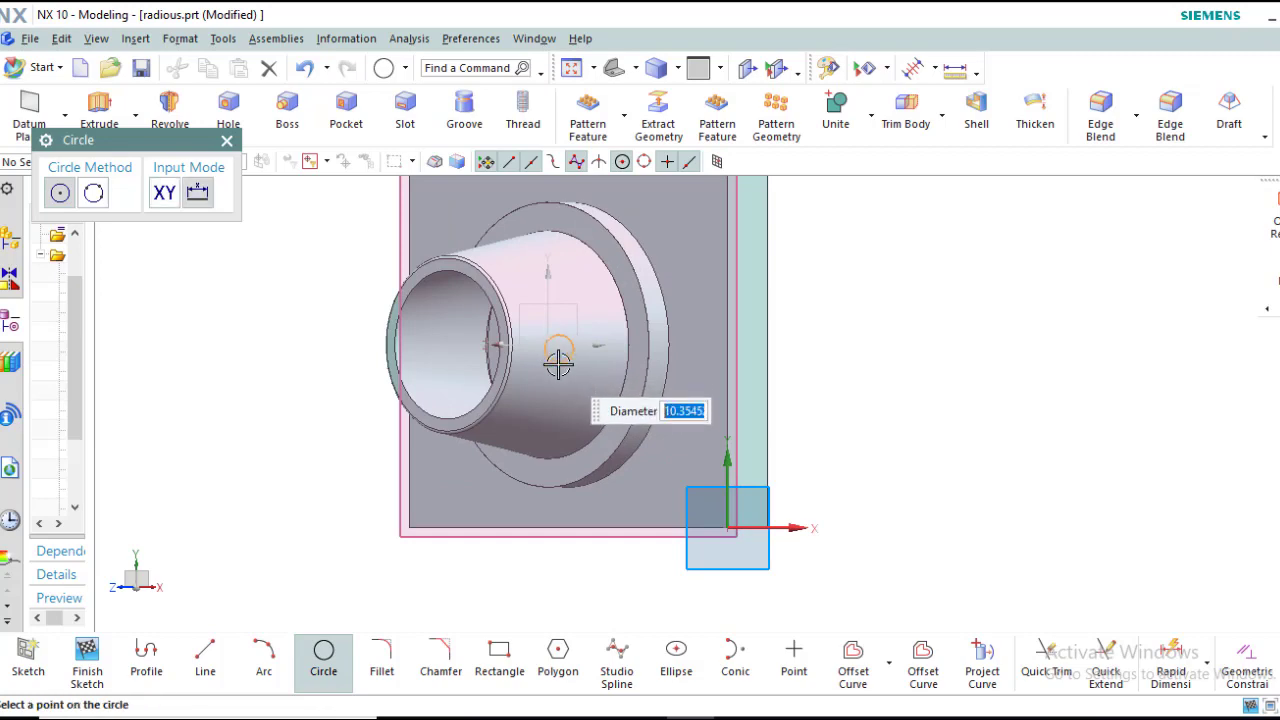
key(Return)
key(Escape)
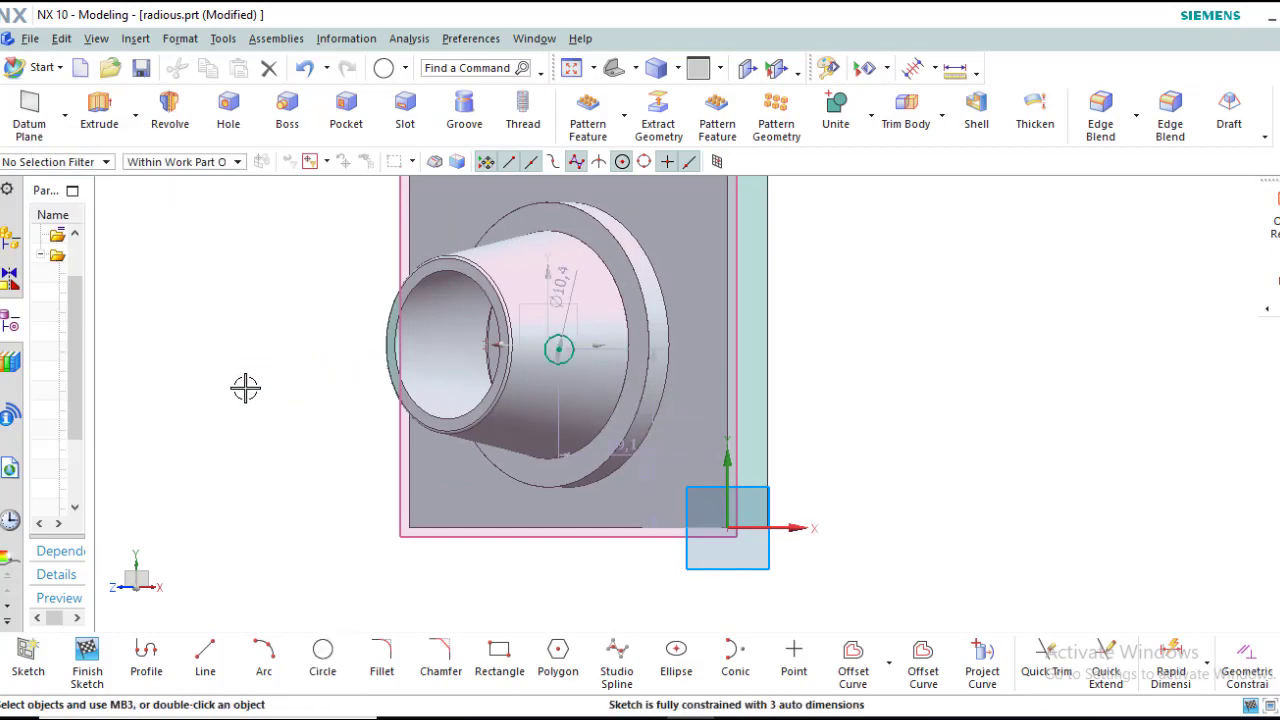
Step: Extrude the circle 48 mm towards the boss with a Subtract Boolean and inspect the hole in an isometric view
middle_drag(245, 388, 250, 321)
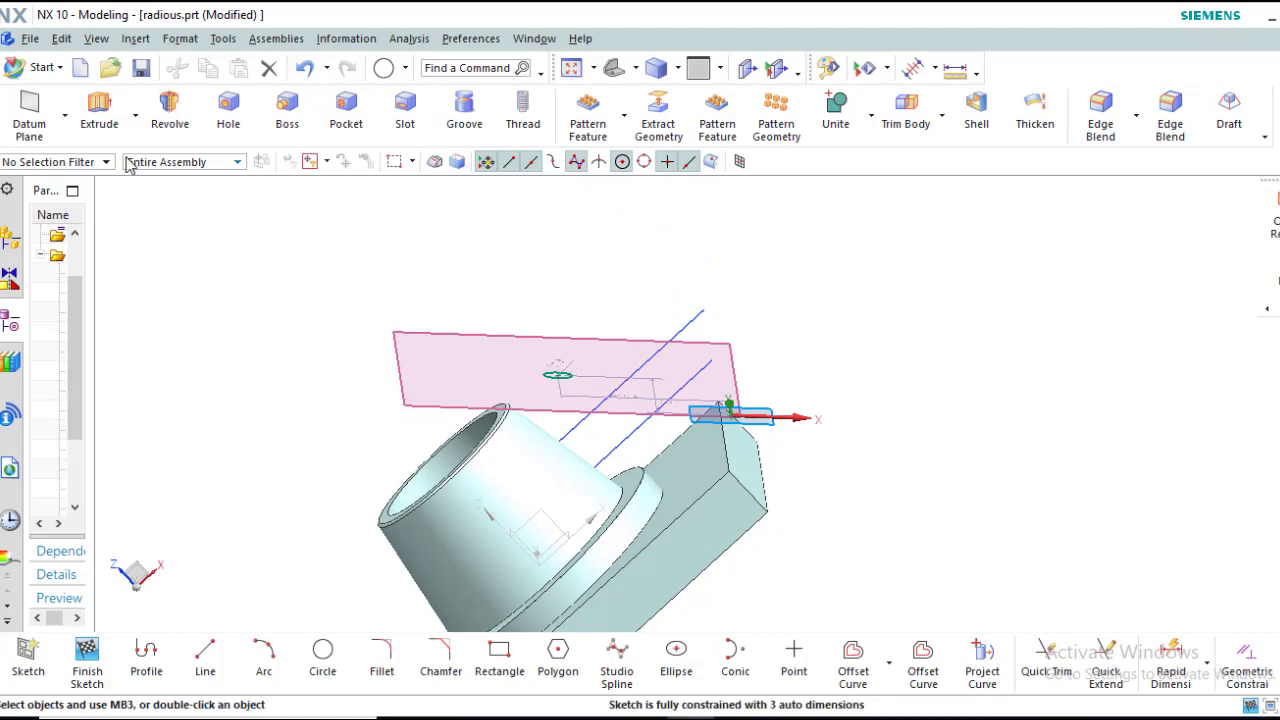
click(99, 105)
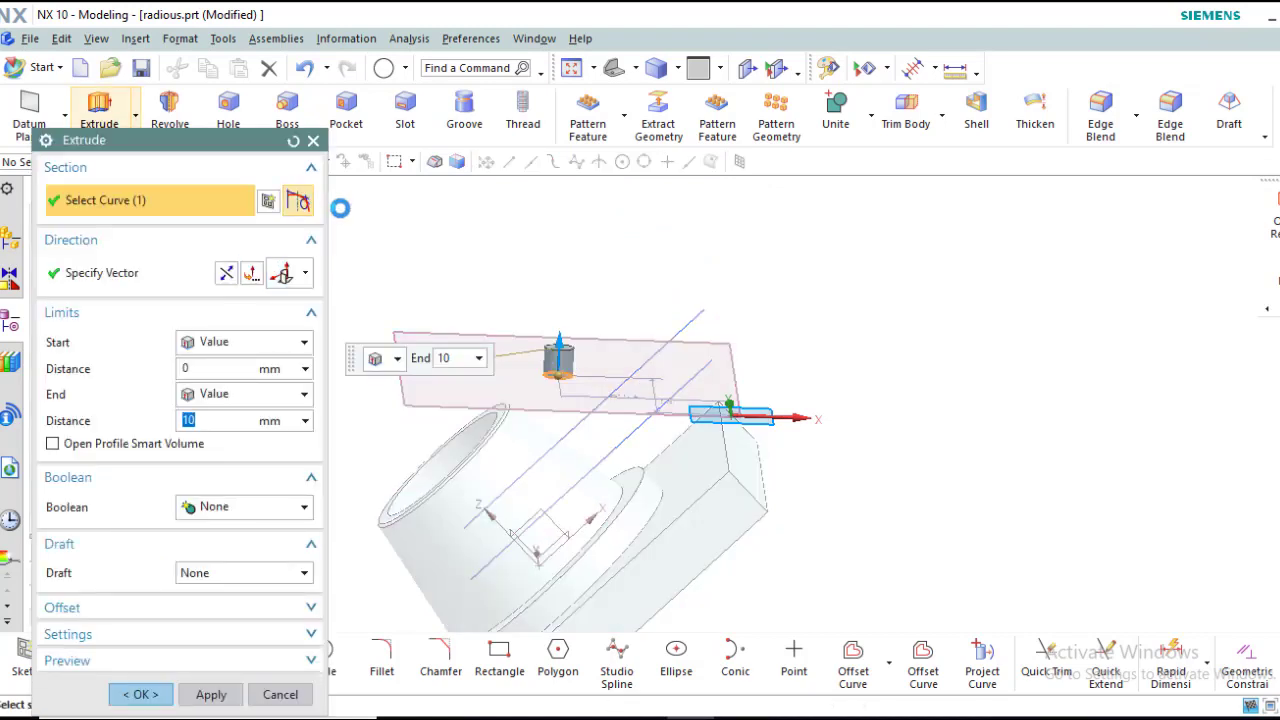
drag(558, 343, 529, 510)
click(255, 510)
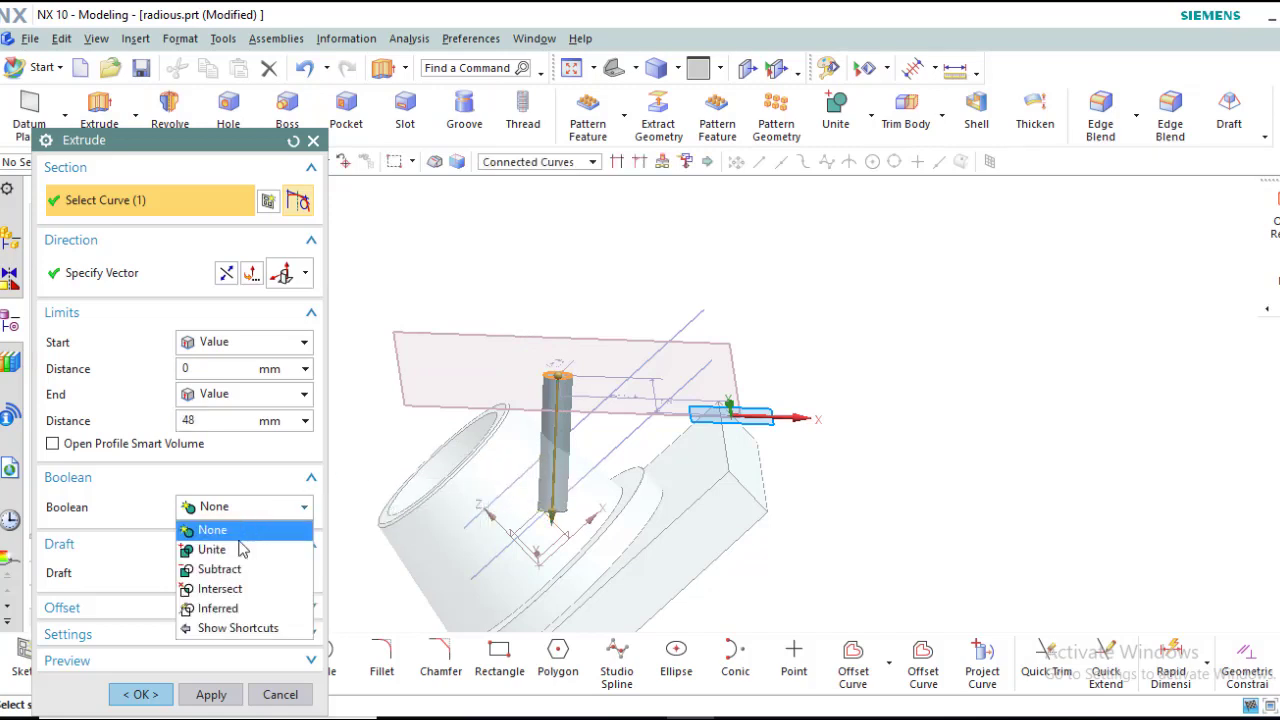
click(229, 569)
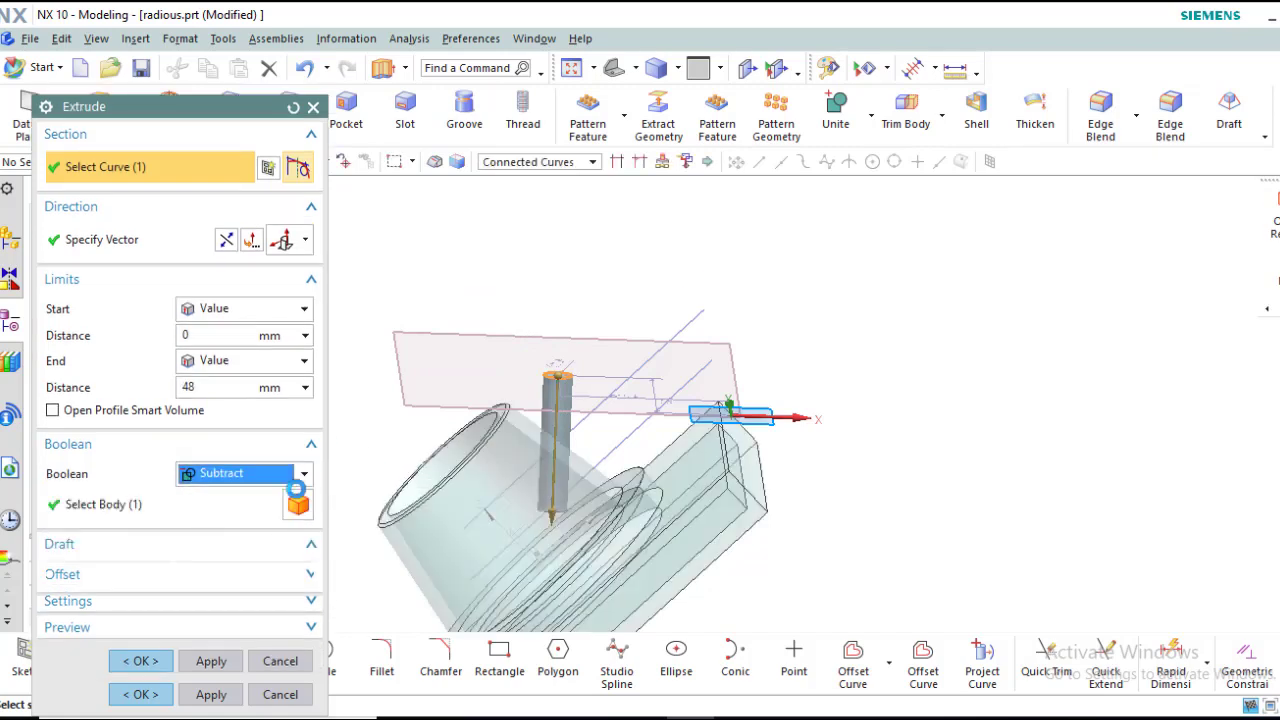
click(152, 694)
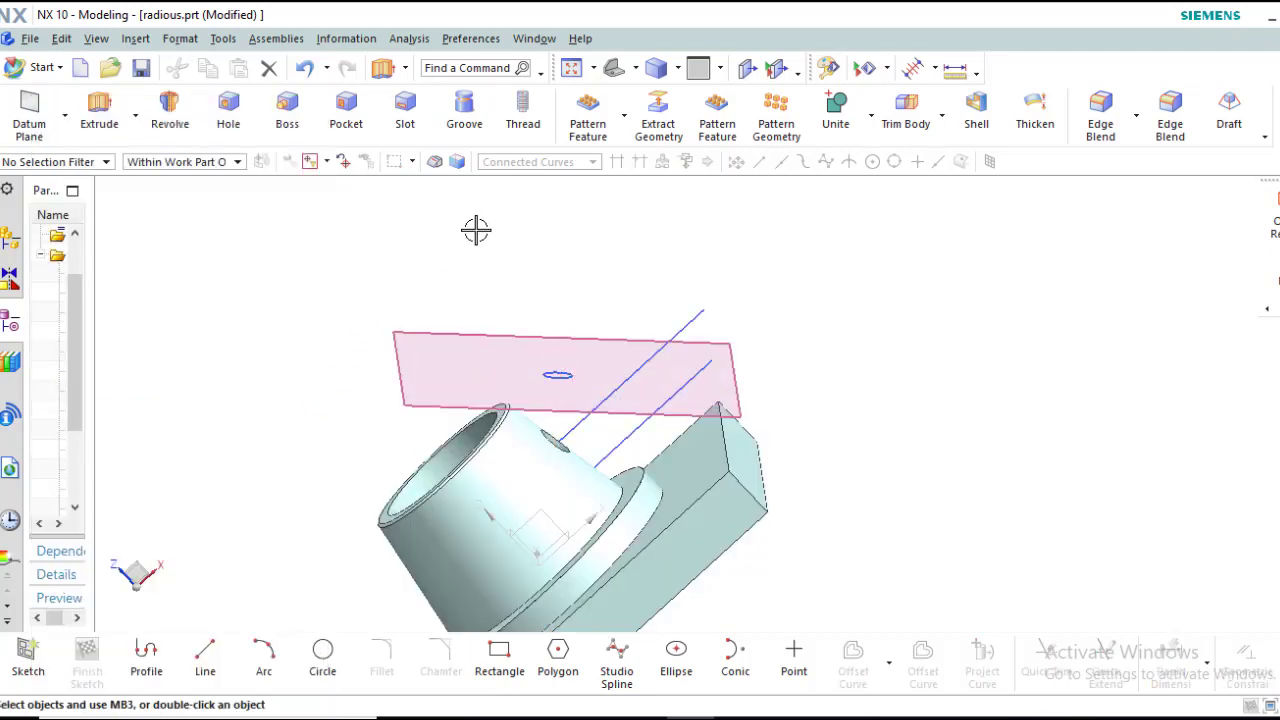
middle_drag(480, 229, 437, 289)
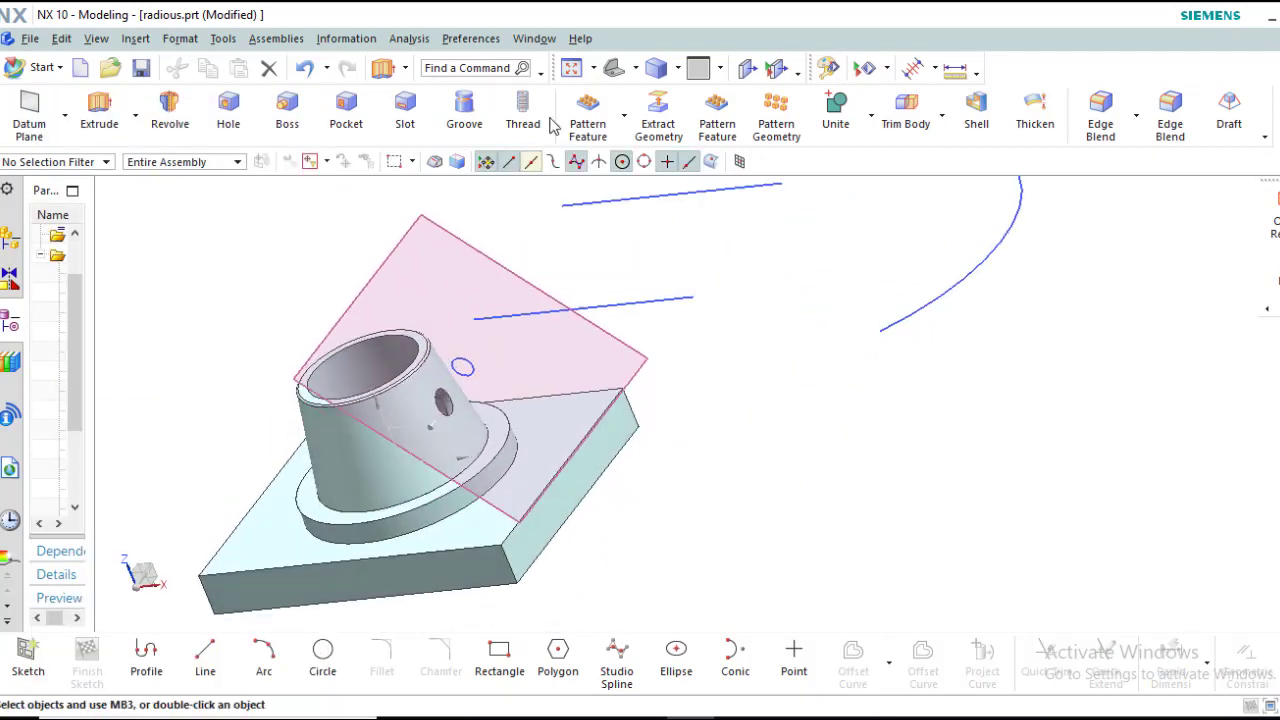
click(612, 72)
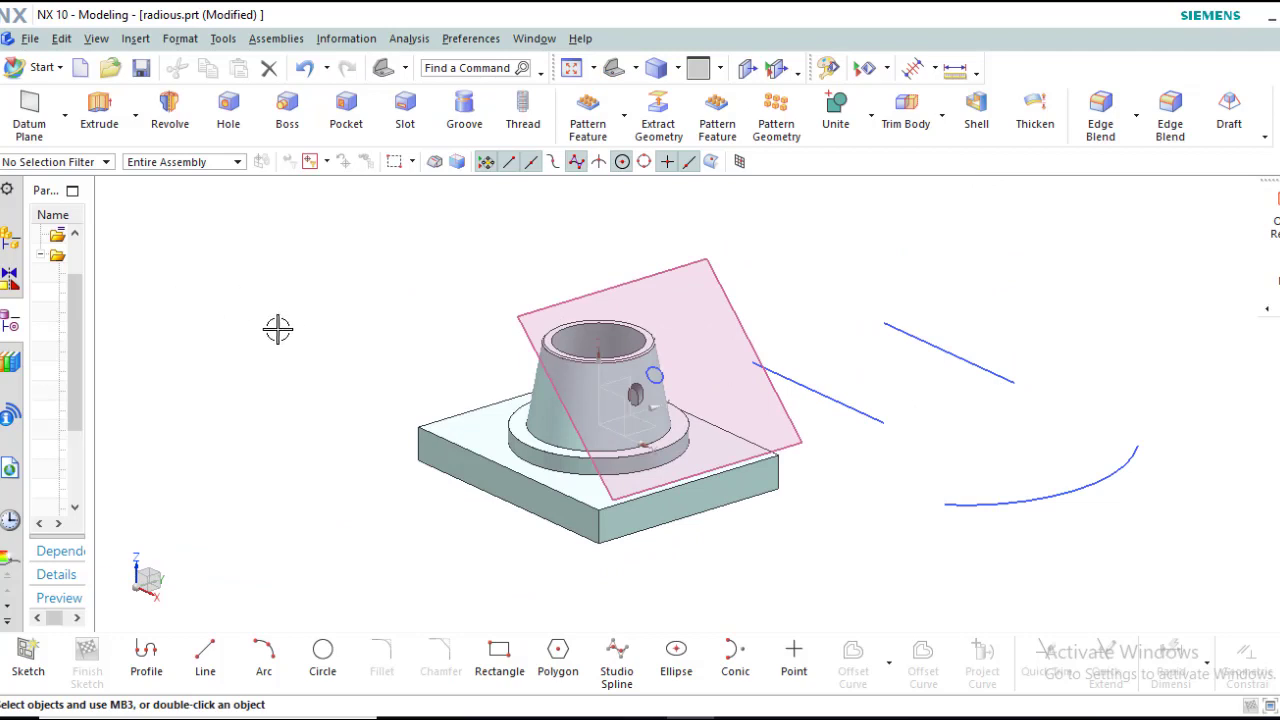
scroll(283, 329, up, 1)
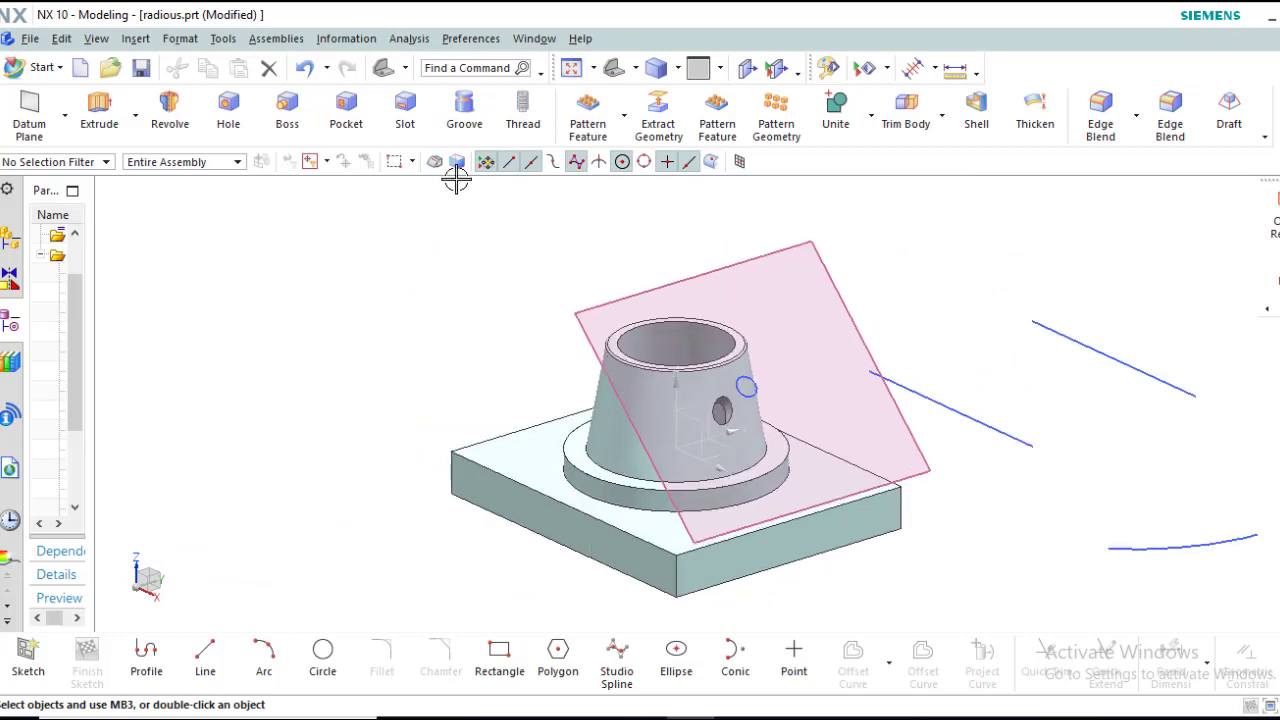
Step: Undo the extruded hole, its circle sketch and the angled datum plane
click(305, 70)
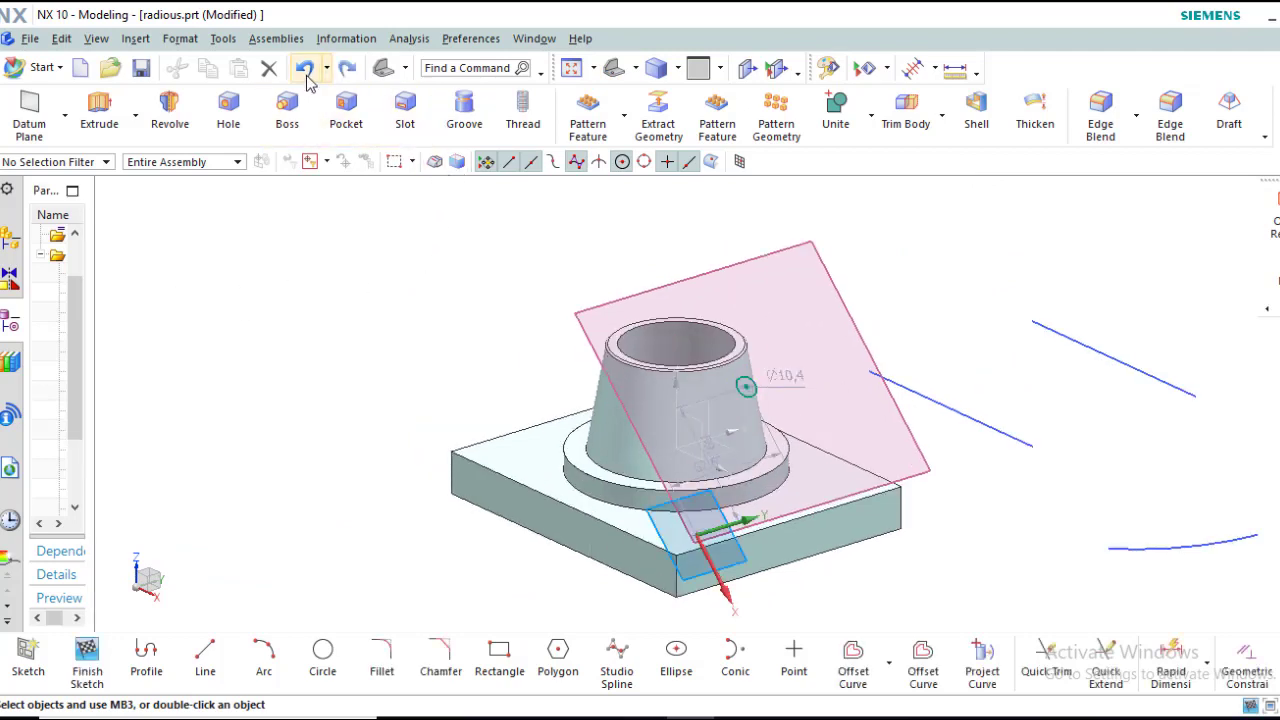
click(305, 70)
click(305, 70)
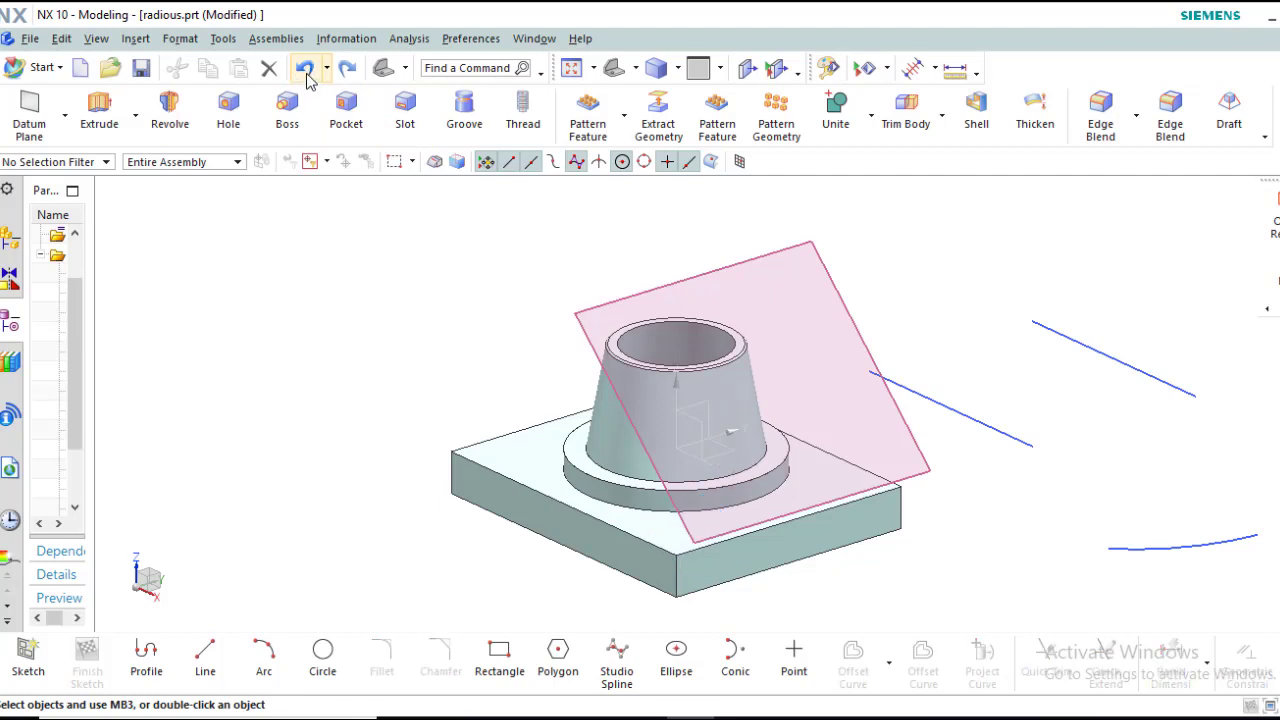
click(305, 70)
Step: Define a Bisector datum plane between two opposite side faces of the base plate
click(29, 110)
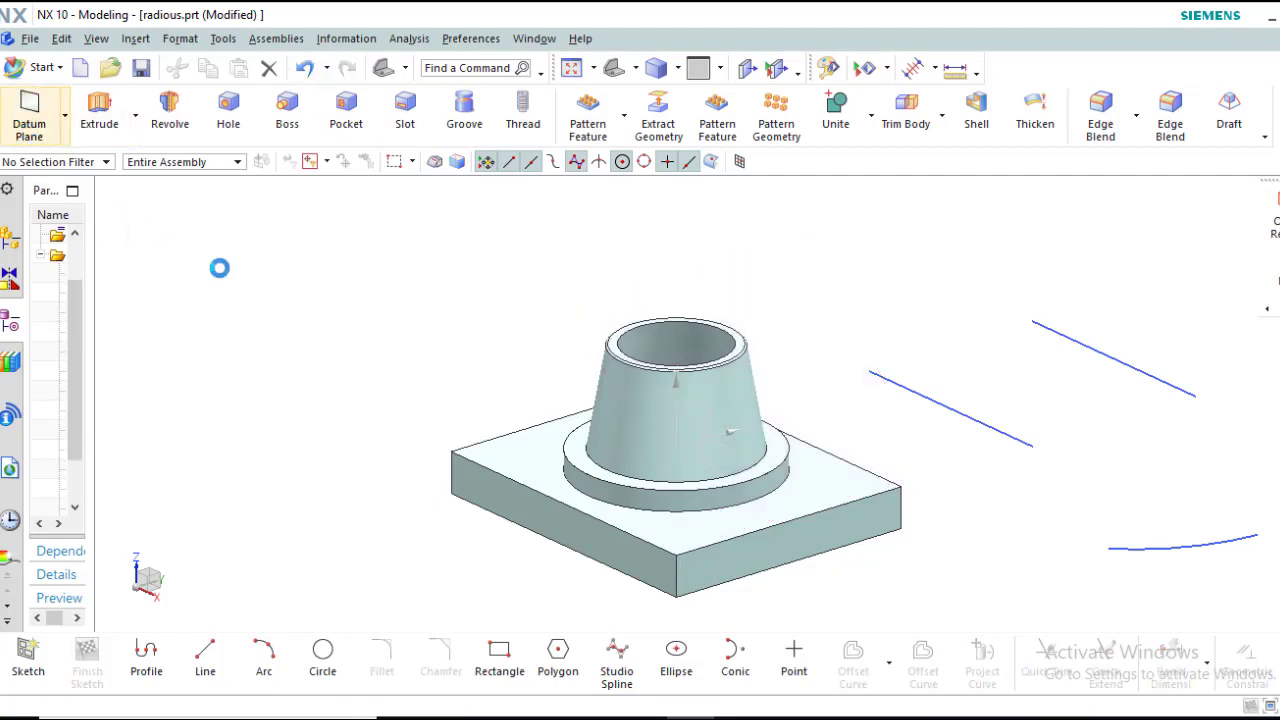
click(305, 166)
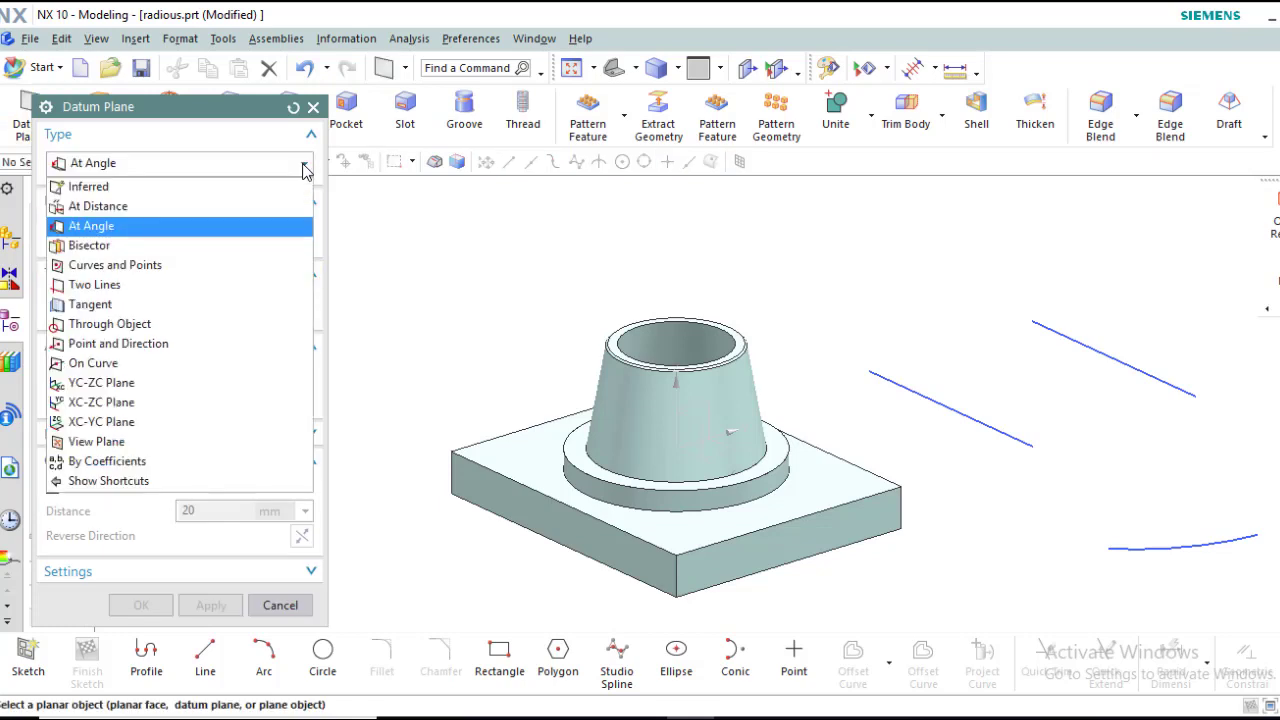
click(110, 248)
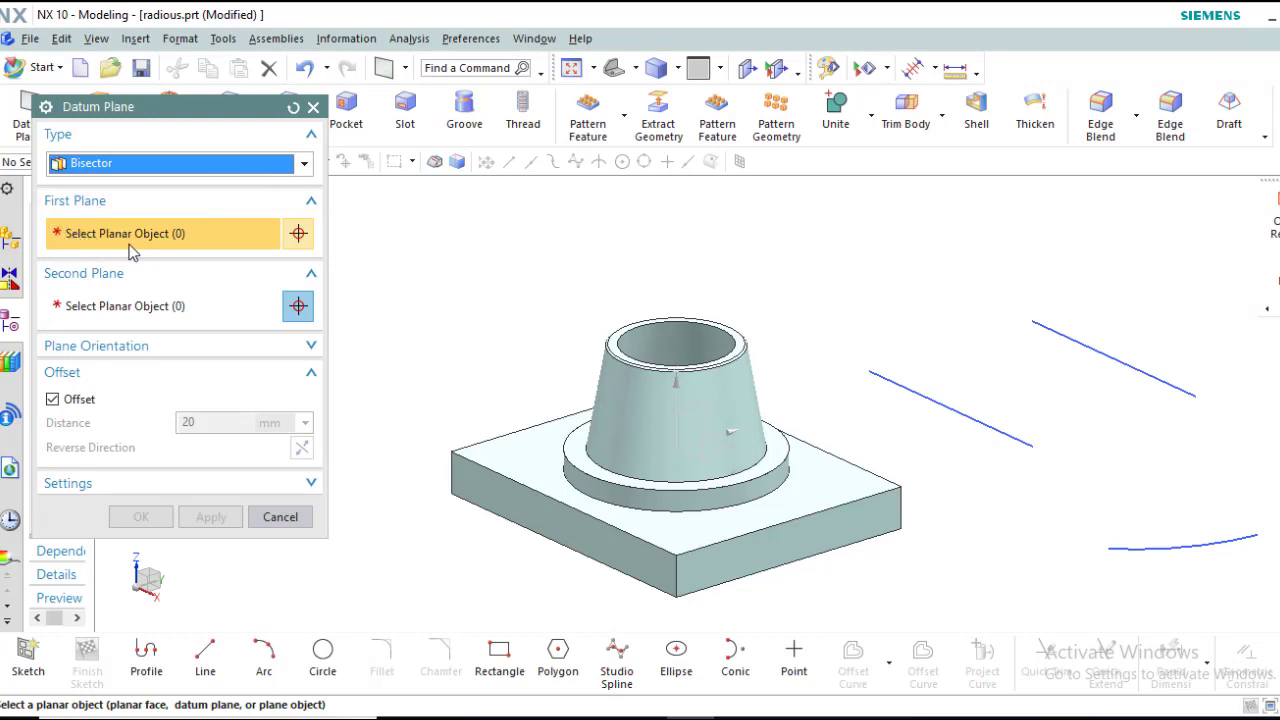
click(557, 530)
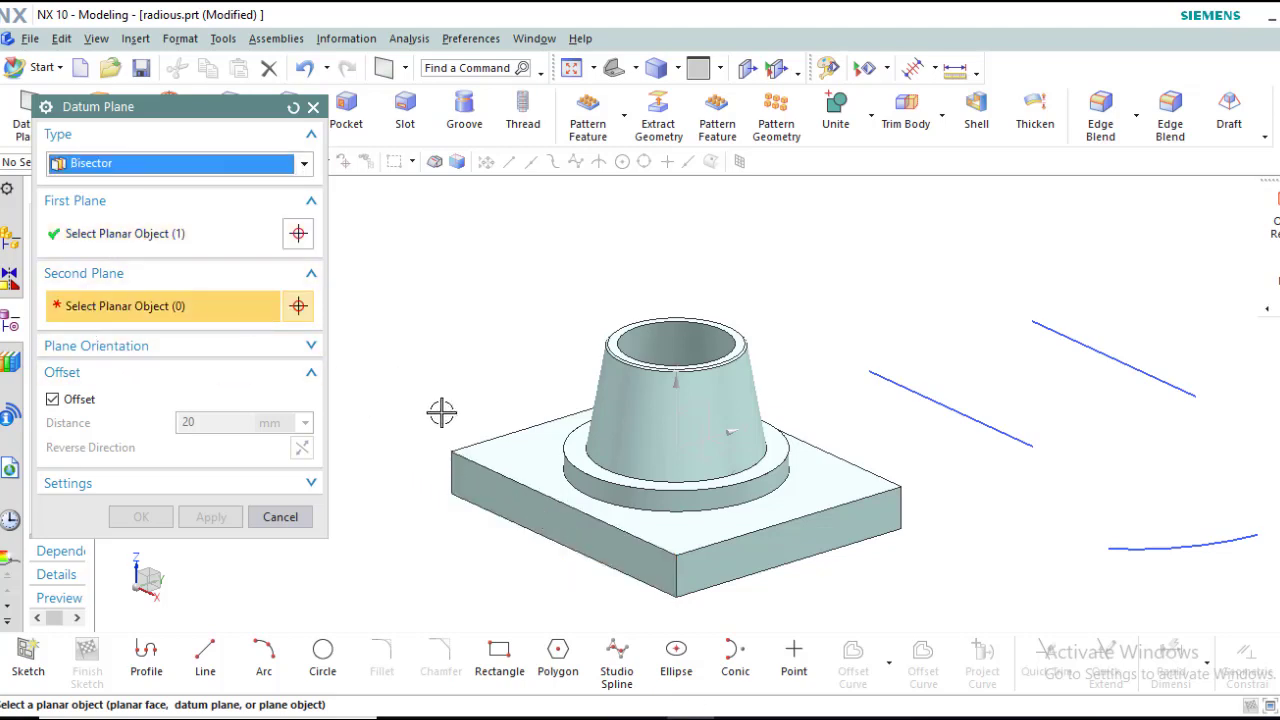
middle_drag(441, 412, 396, 415)
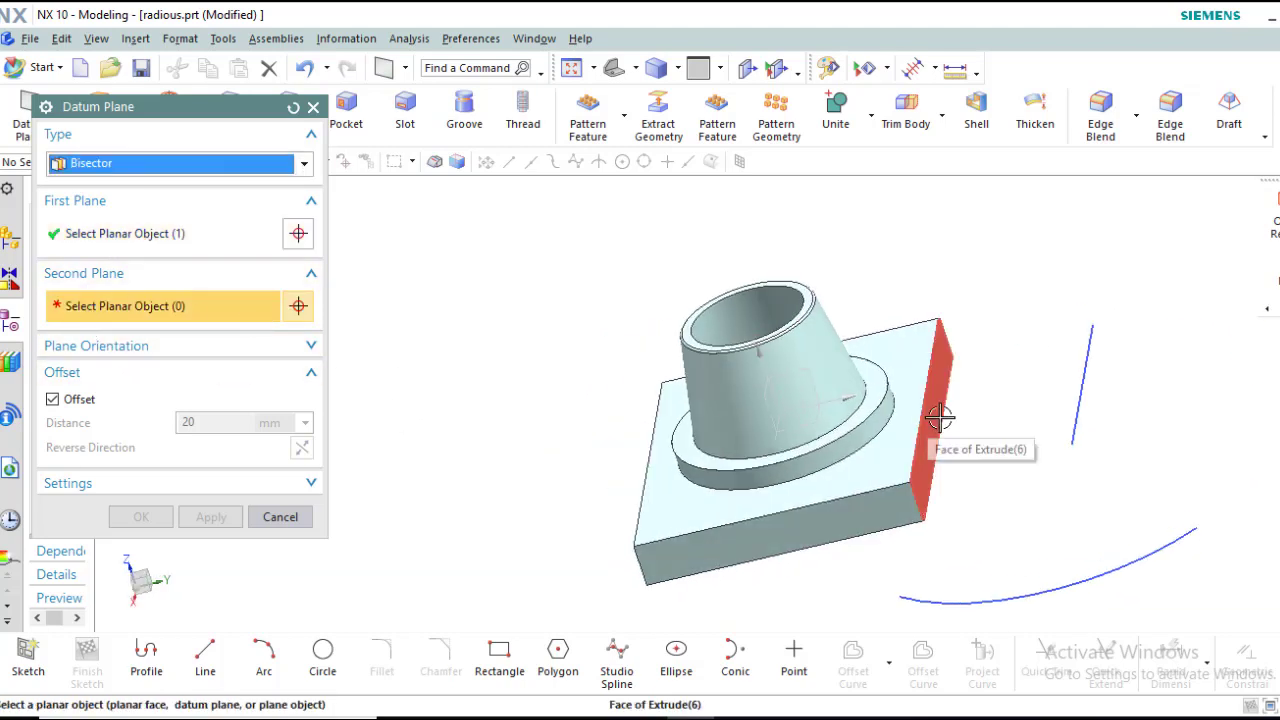
click(940, 418)
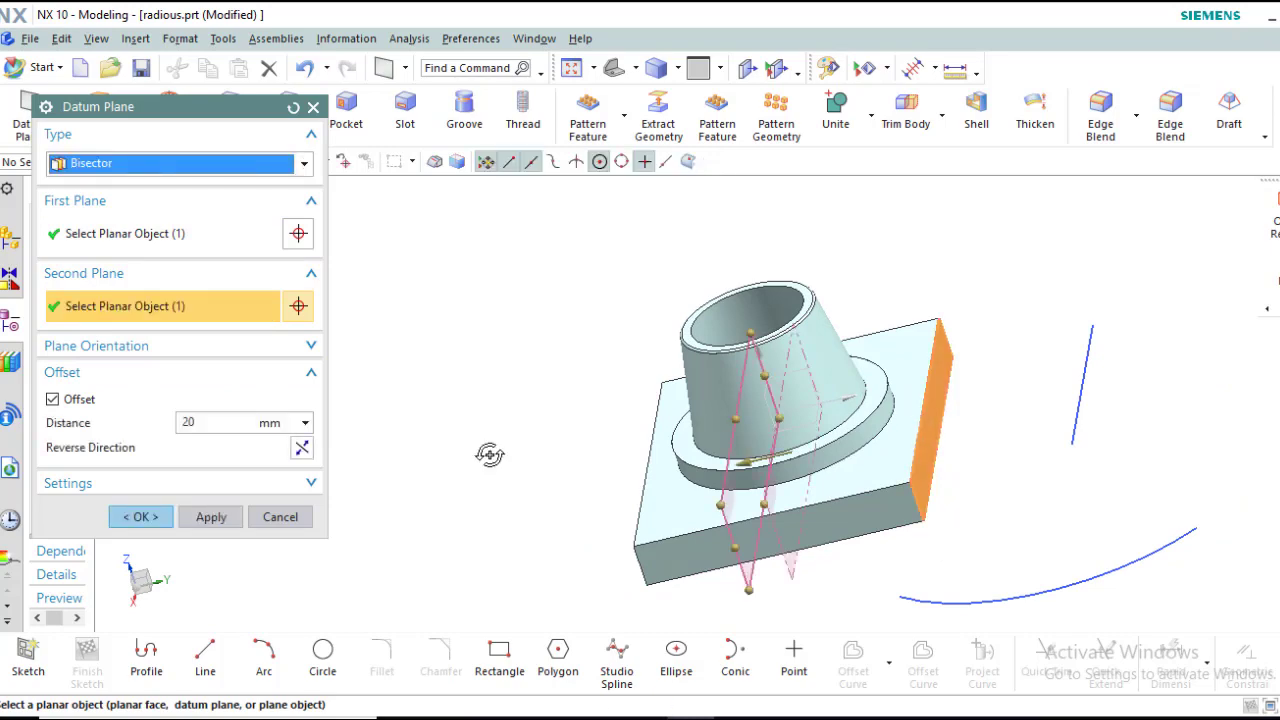
middle_drag(489, 455, 578, 432)
Step: Set the bisector plane's offset distance to 0 mm and show it in an isometric view
click(228, 422)
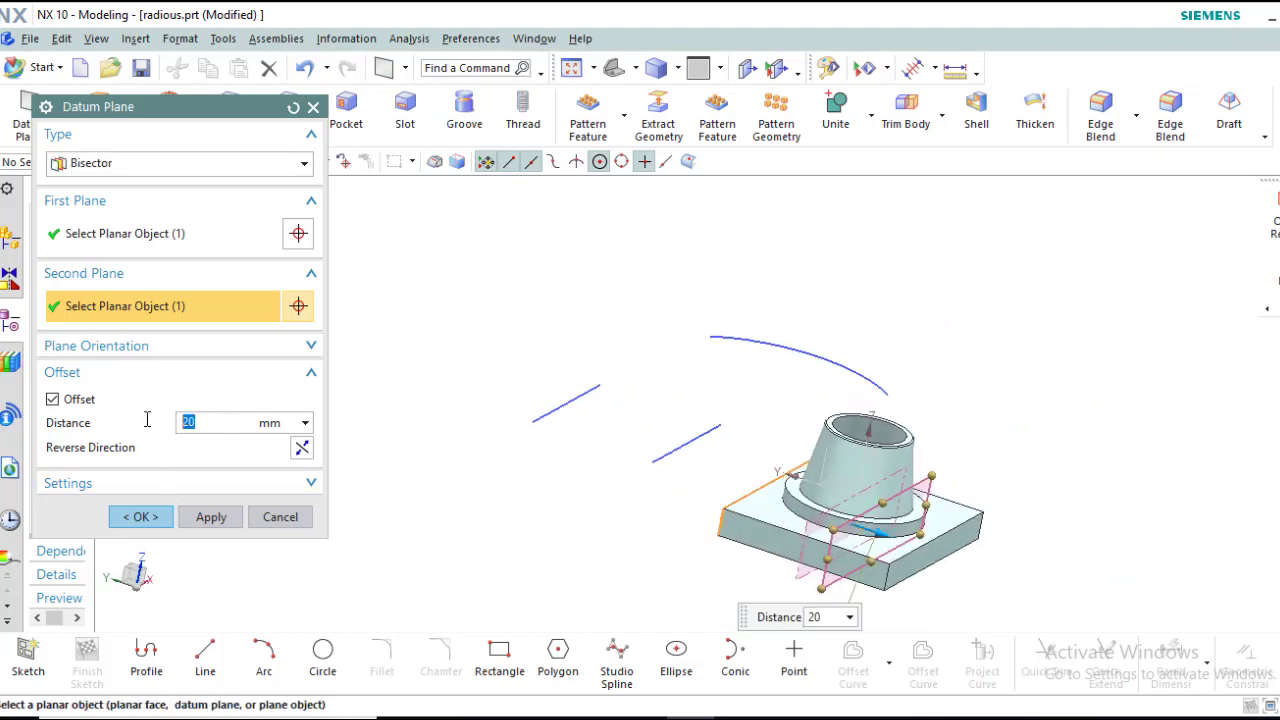
text(0)
key(Return)
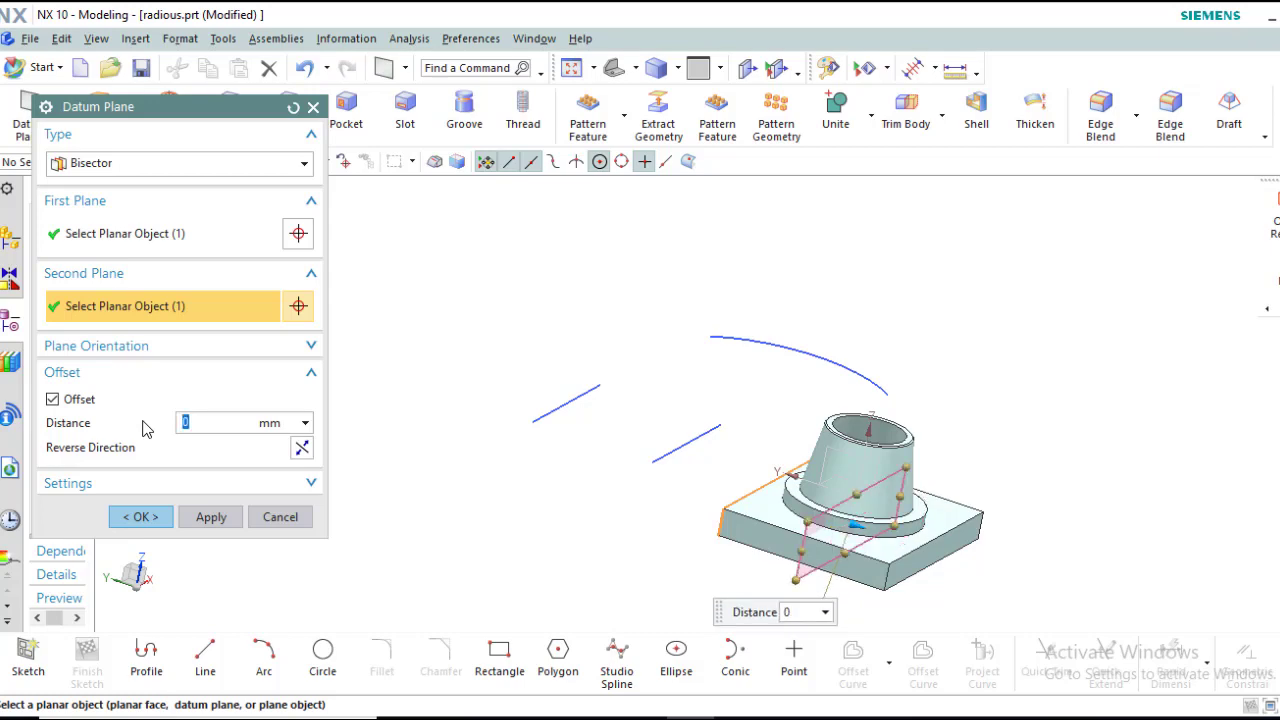
click(620, 72)
scroll(550, 330, up, 2)
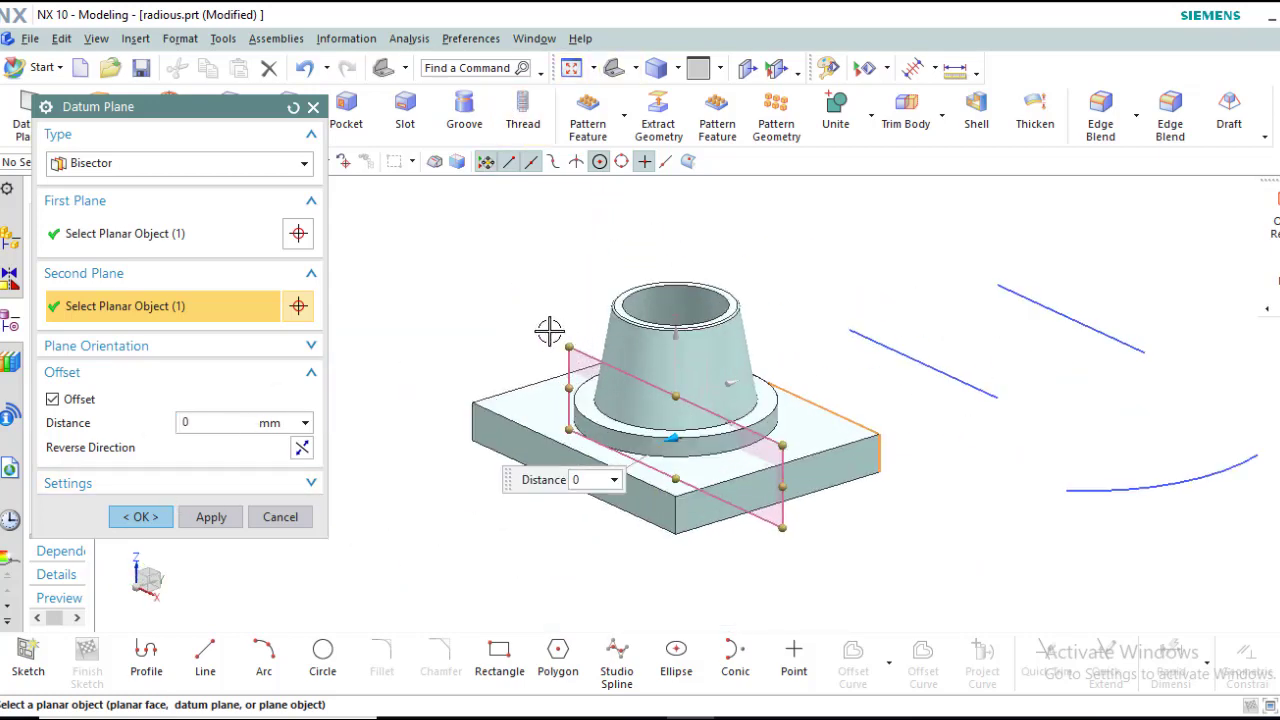
scroll(549, 330, up, 1)
Step: Define a Curves and Points plane at the far endpoint of the straight sketch line nearest the plate, with a 20 mm offset
click(242, 165)
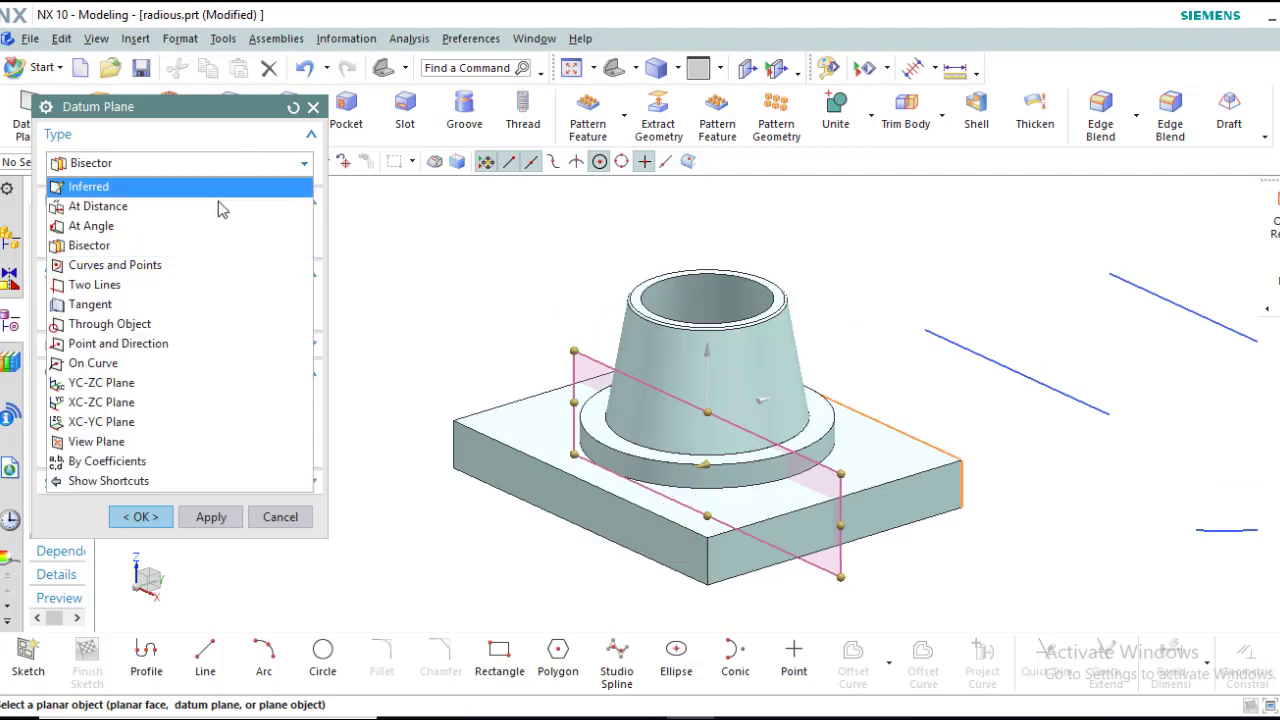
click(194, 268)
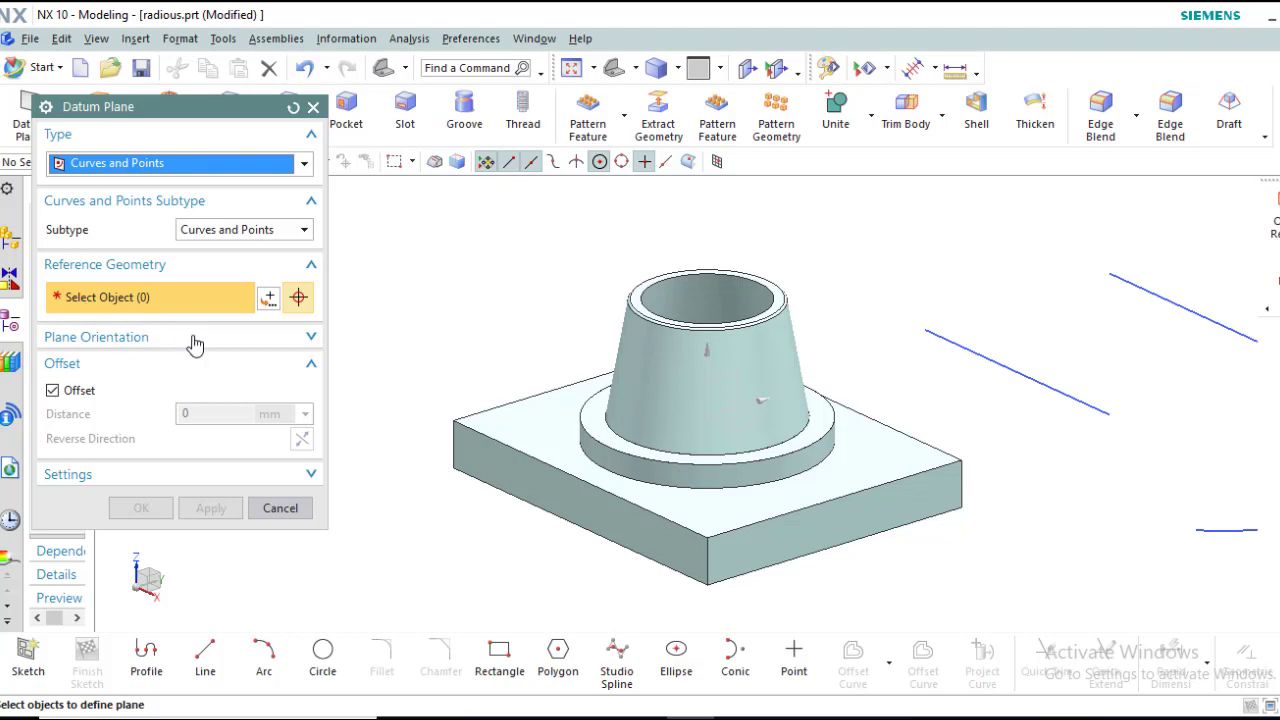
click(1108, 416)
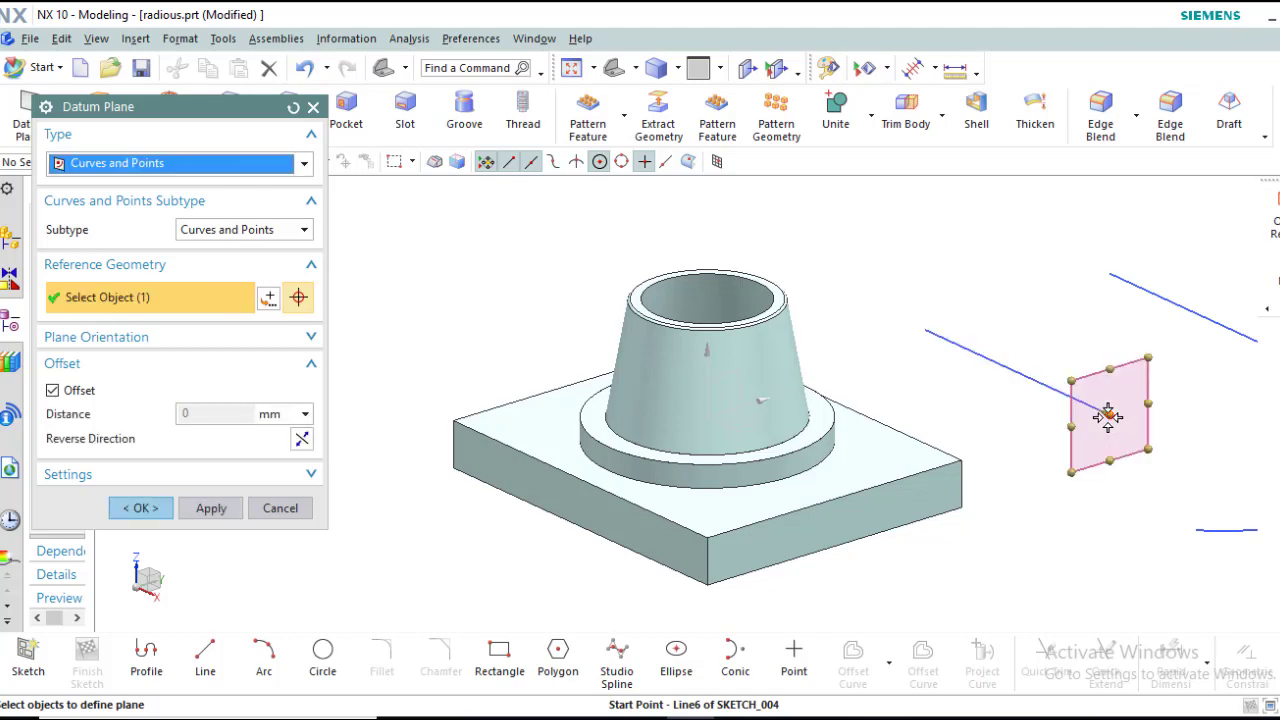
click(231, 415)
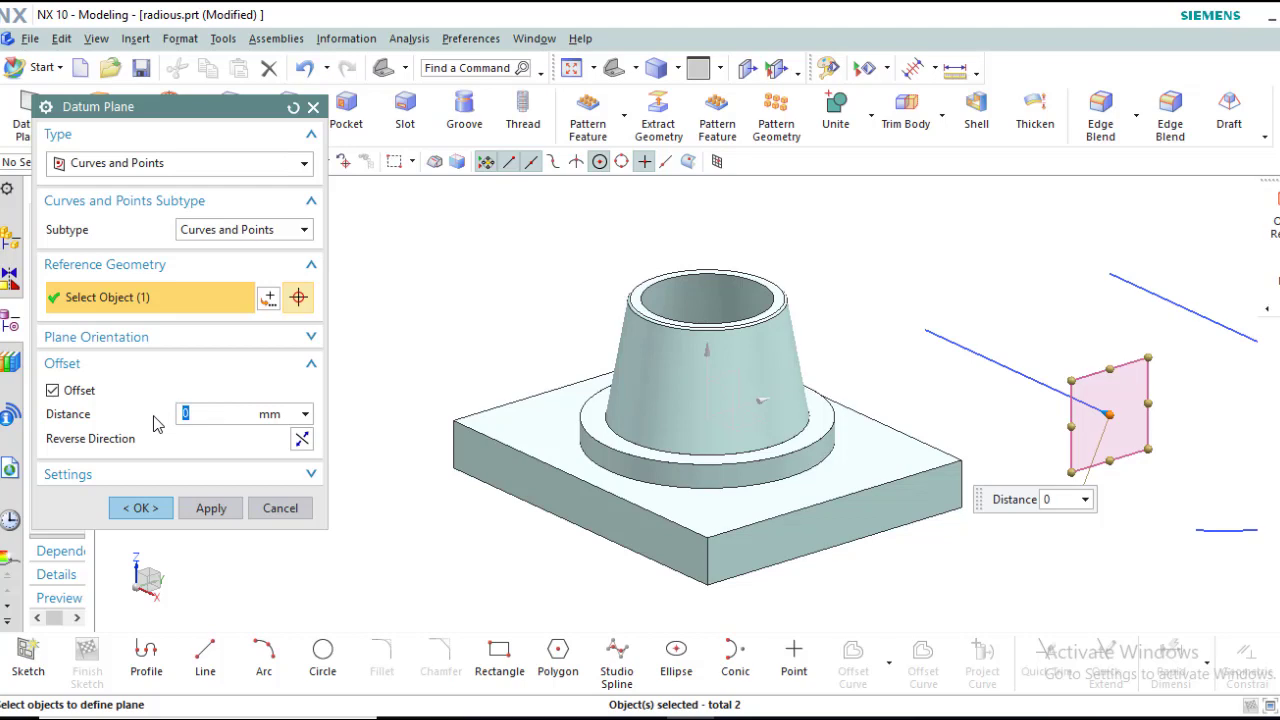
text(20)
key(Return)
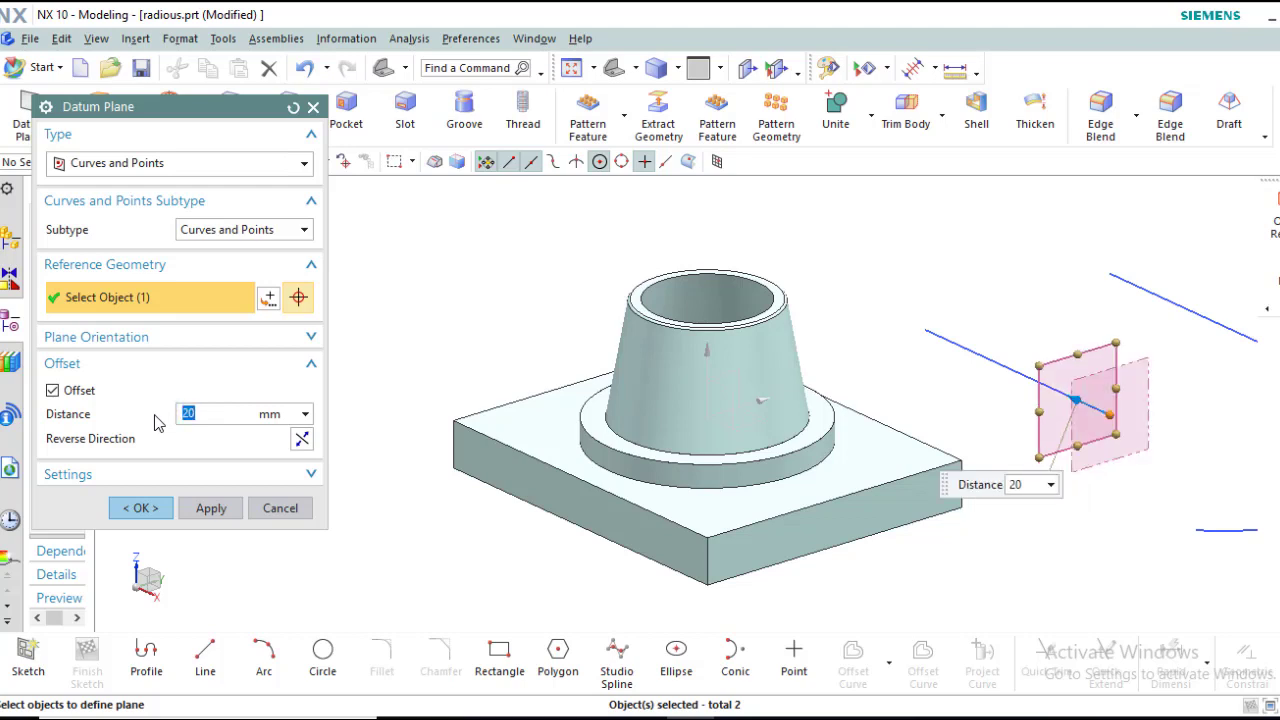
Step: Flip the endpoint plane's offset direction back and forth, and discard its reference selection
click(301, 441)
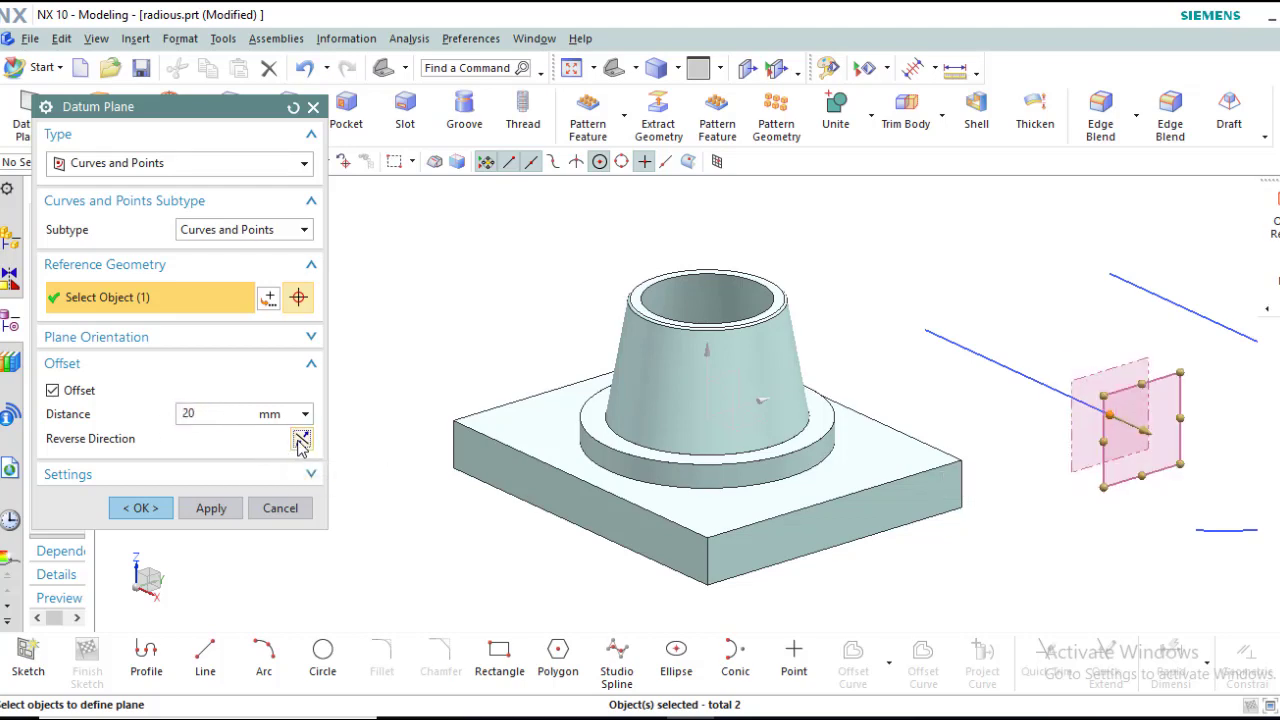
click(301, 441)
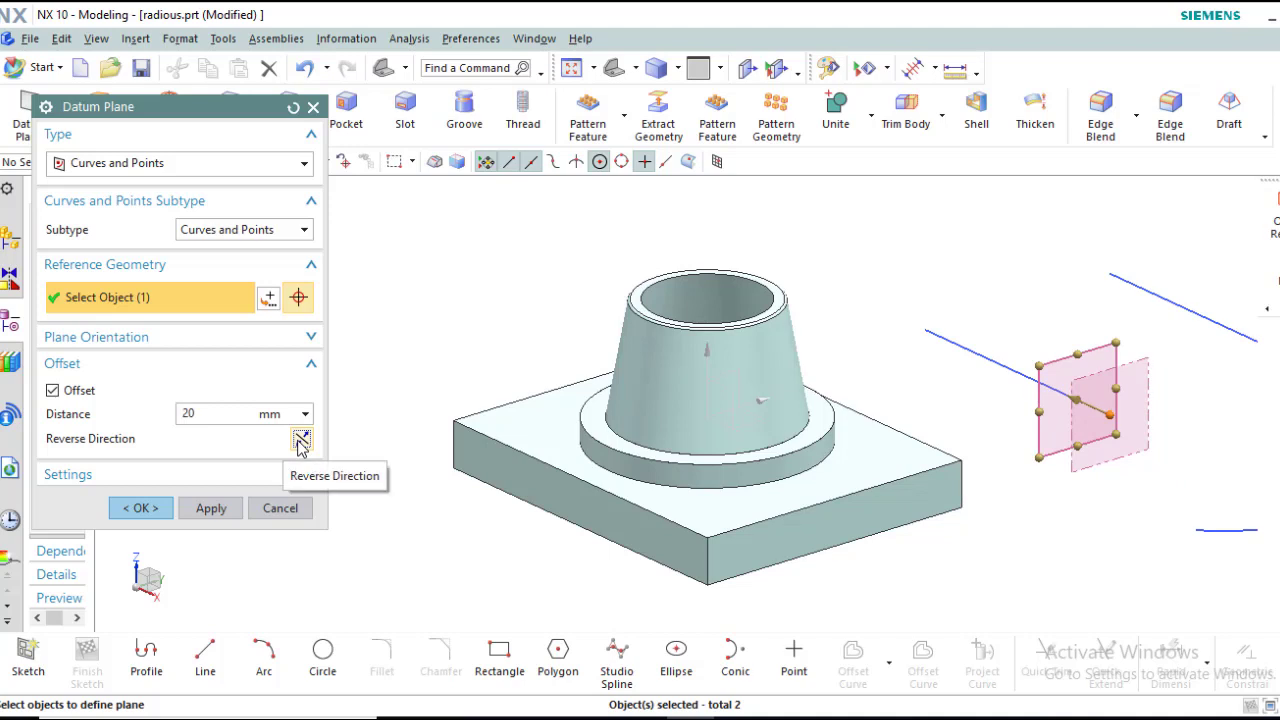
key(Escape)
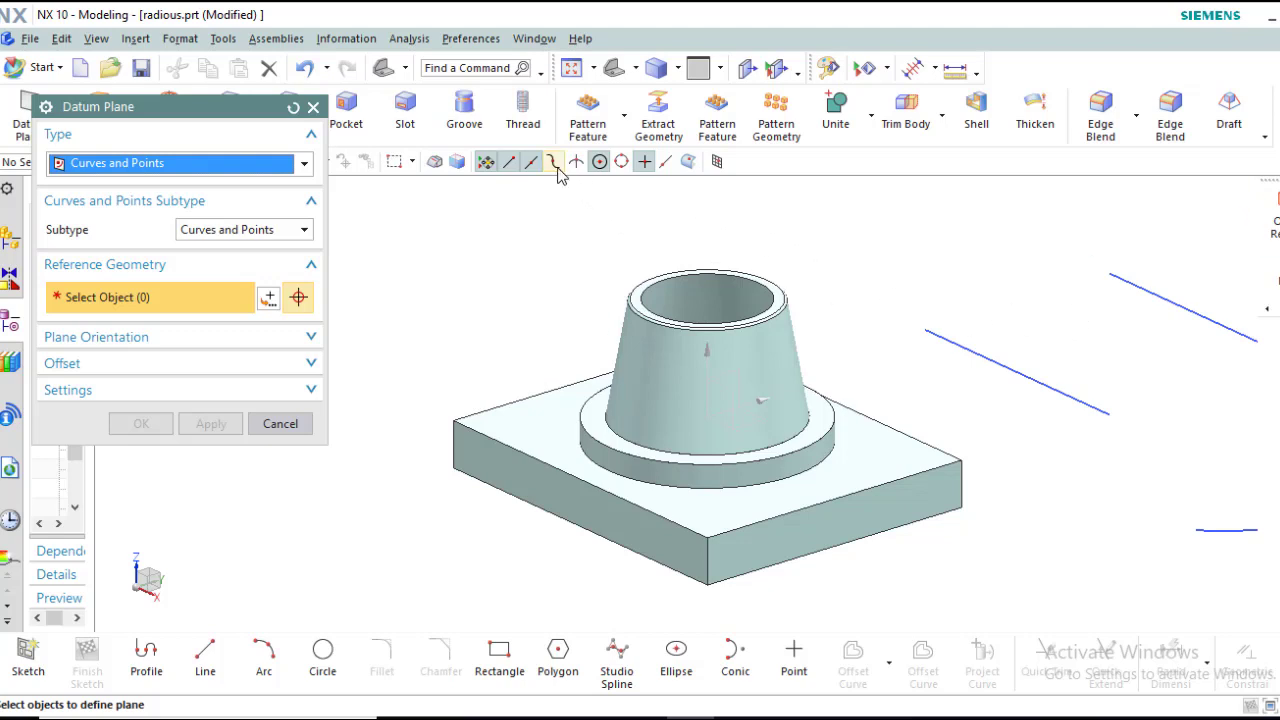
Step: Enable all snap point options and define a Curves and Points plane partway along the nearest sketch line, offset 20 mm
click(716, 162)
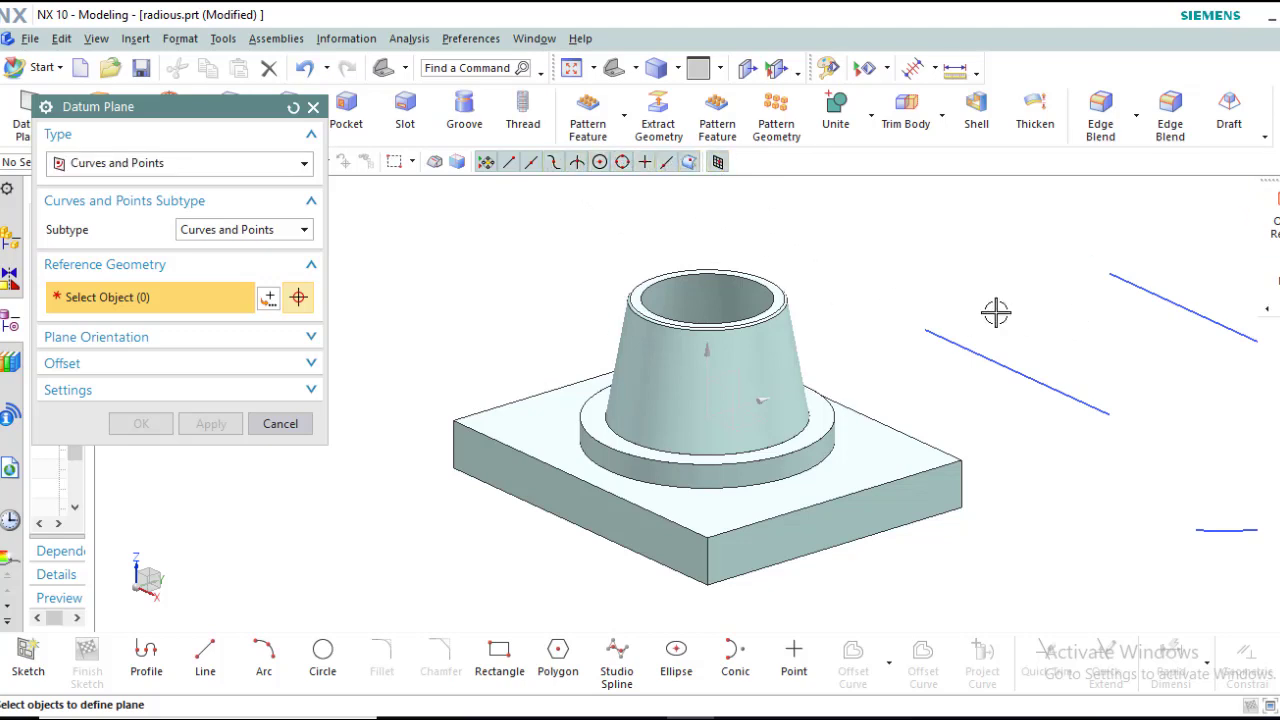
click(1052, 387)
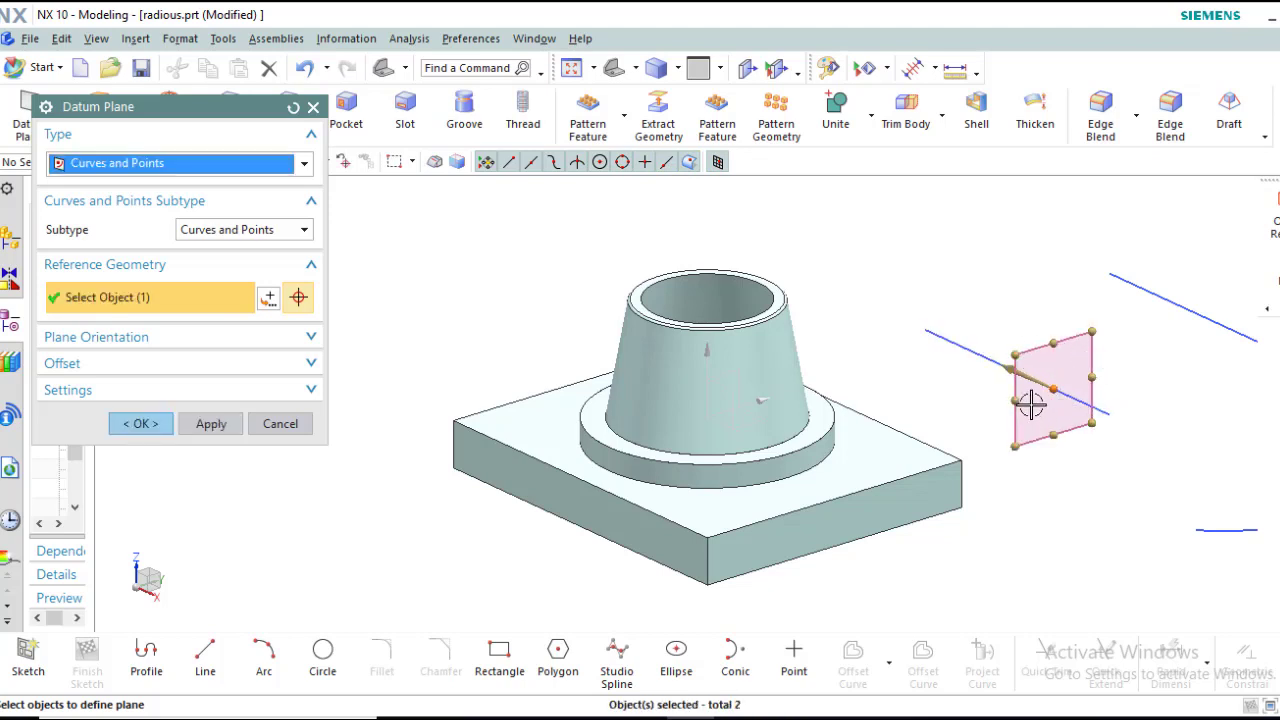
click(128, 339)
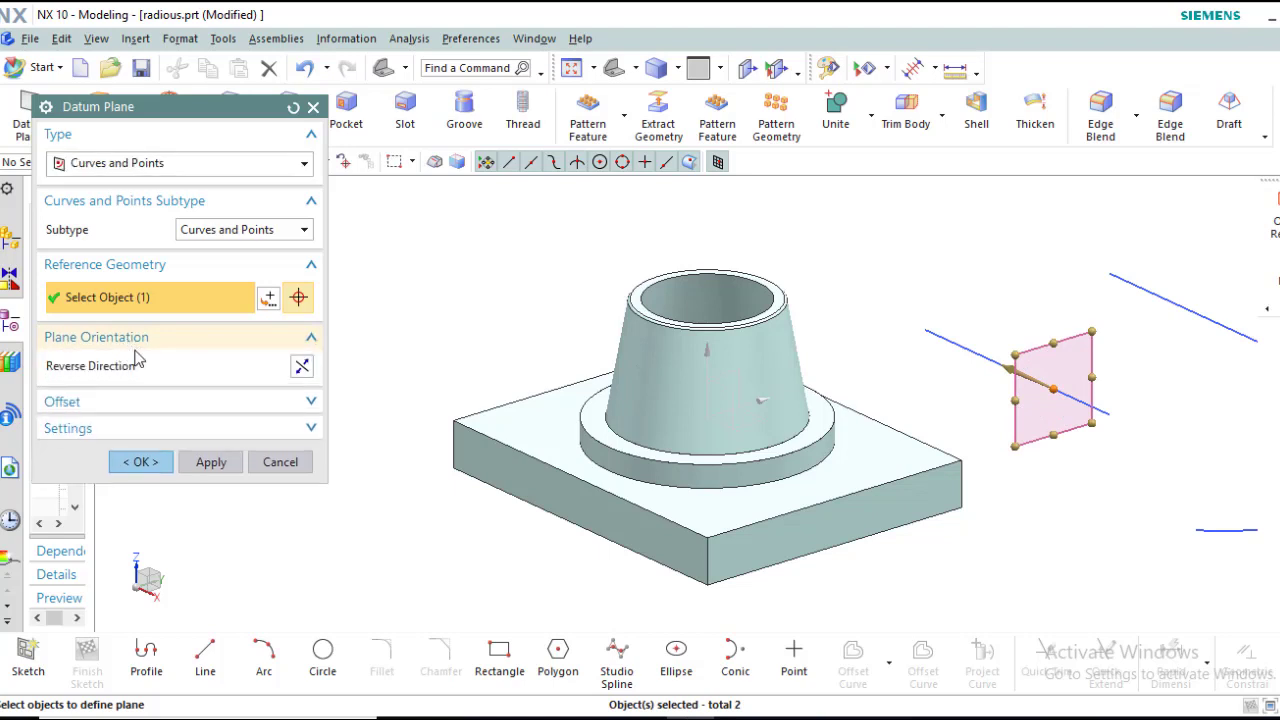
click(262, 402)
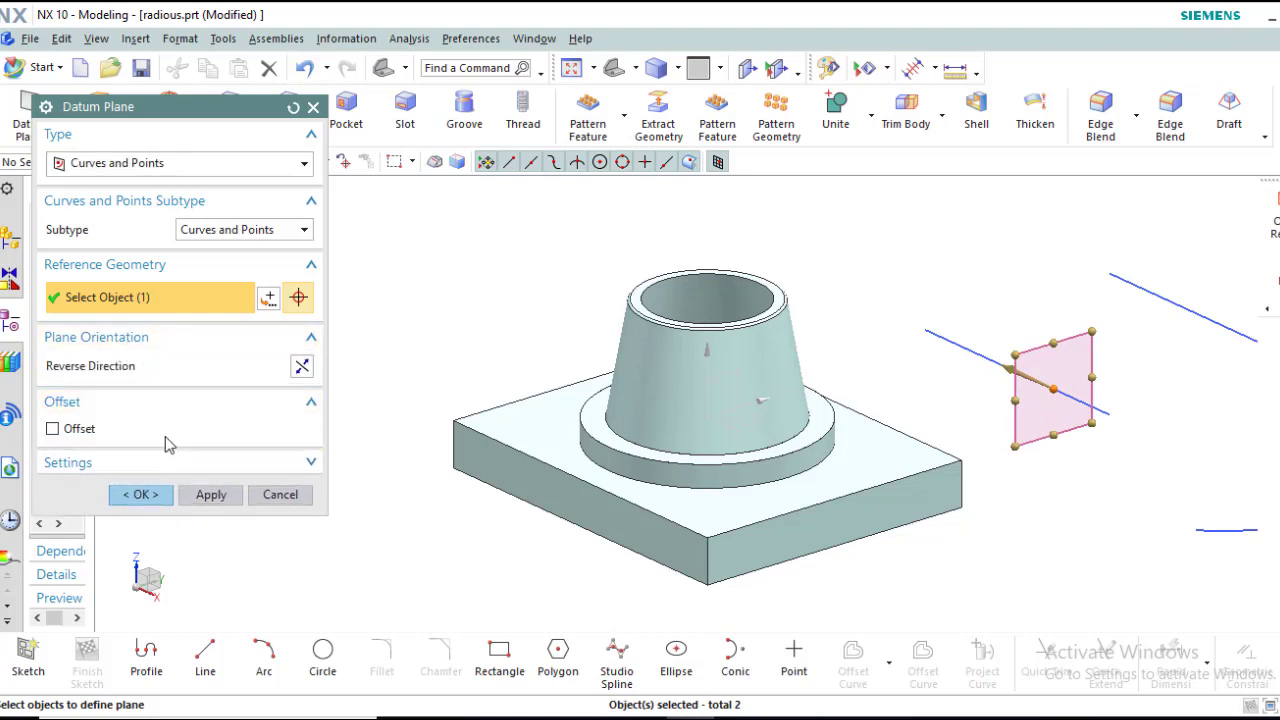
click(52, 429)
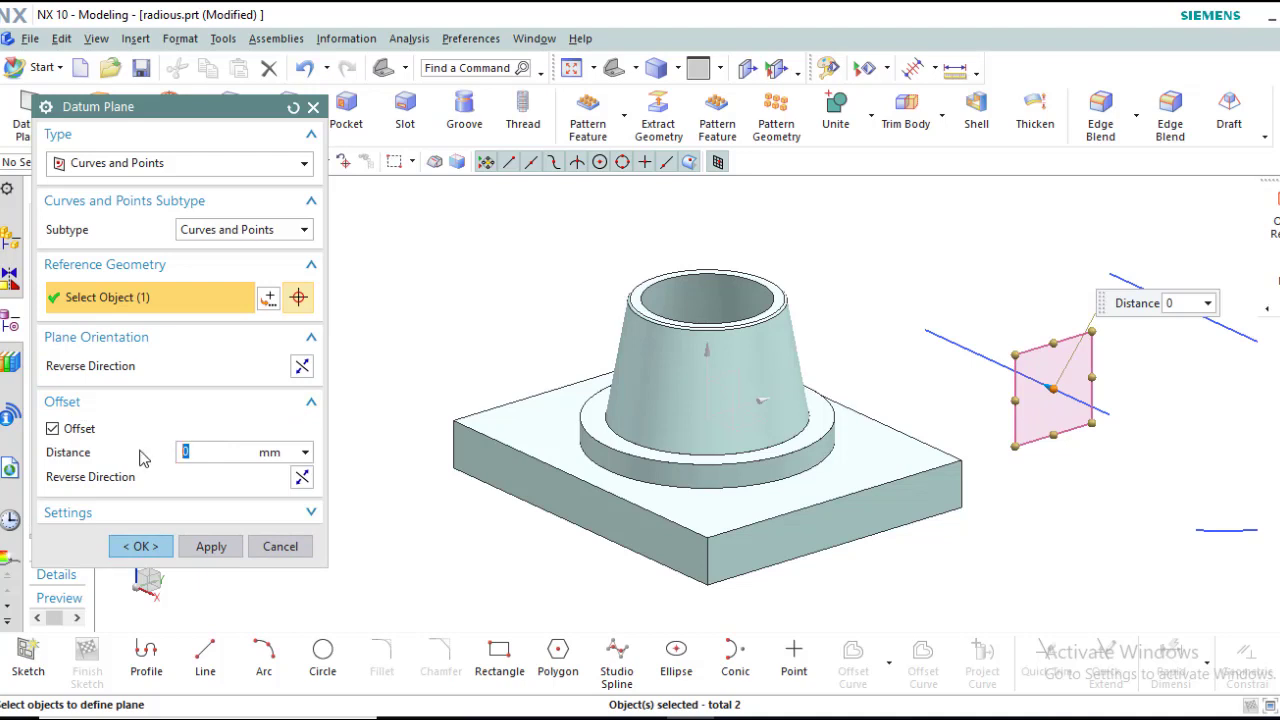
text(20)
key(Return)
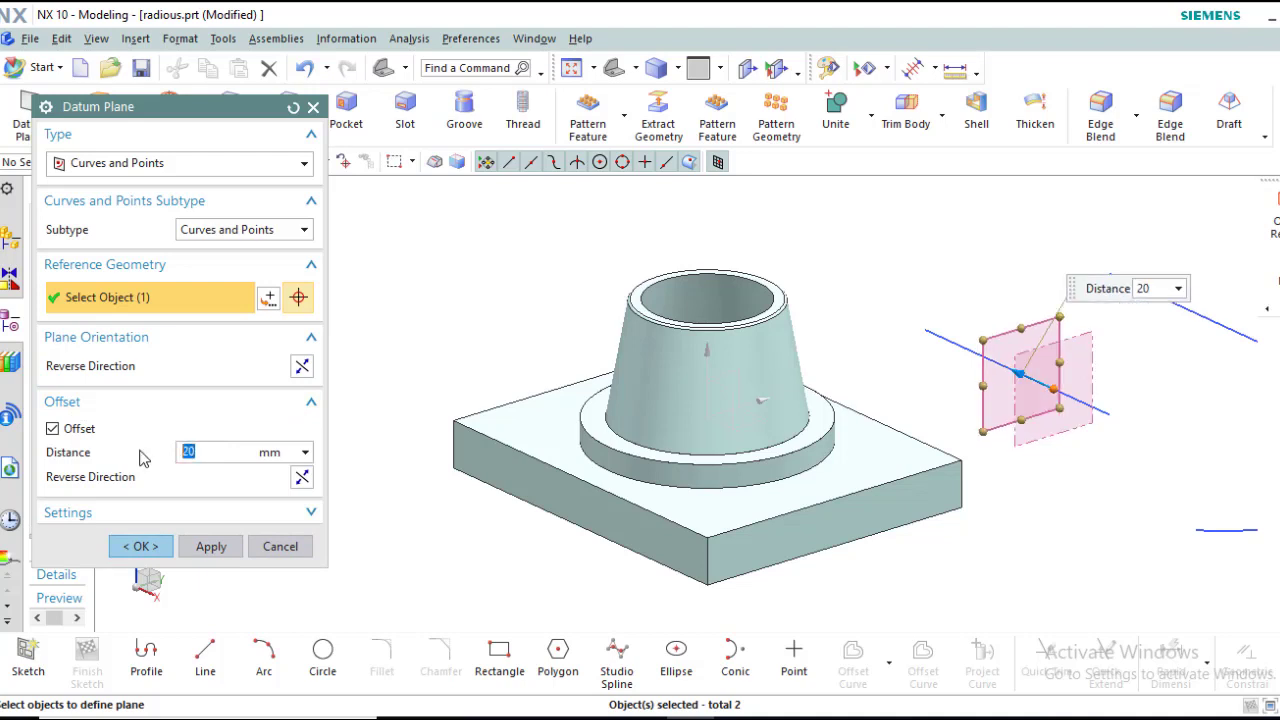
click(300, 478)
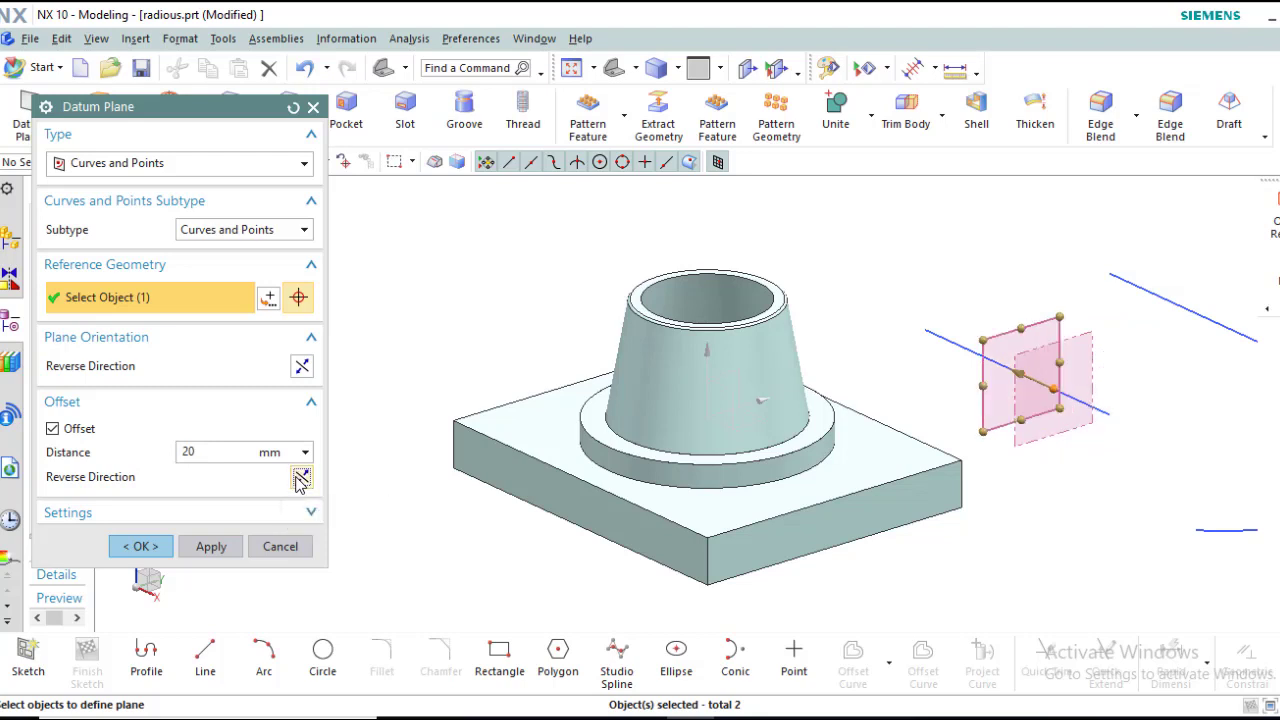
Step: Define a Two Lines datum plane through the two straight sketch lines with an offset distance of 0 mm
click(302, 165)
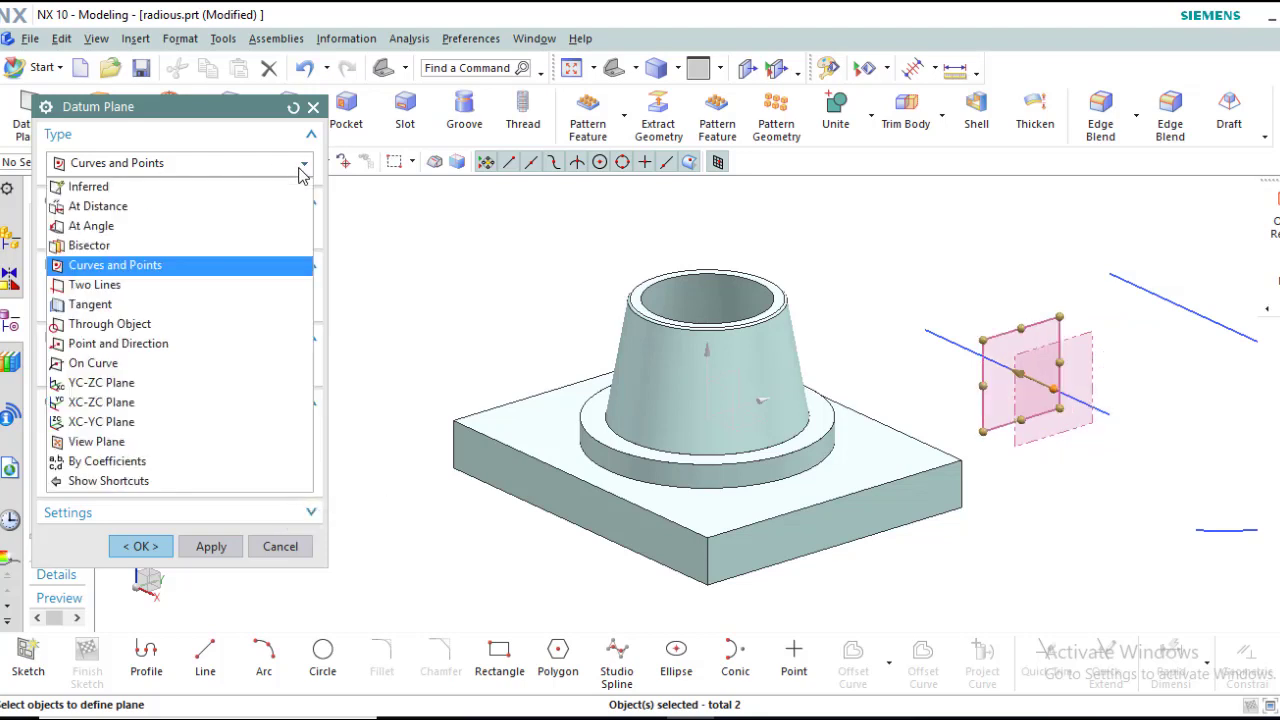
click(302, 170)
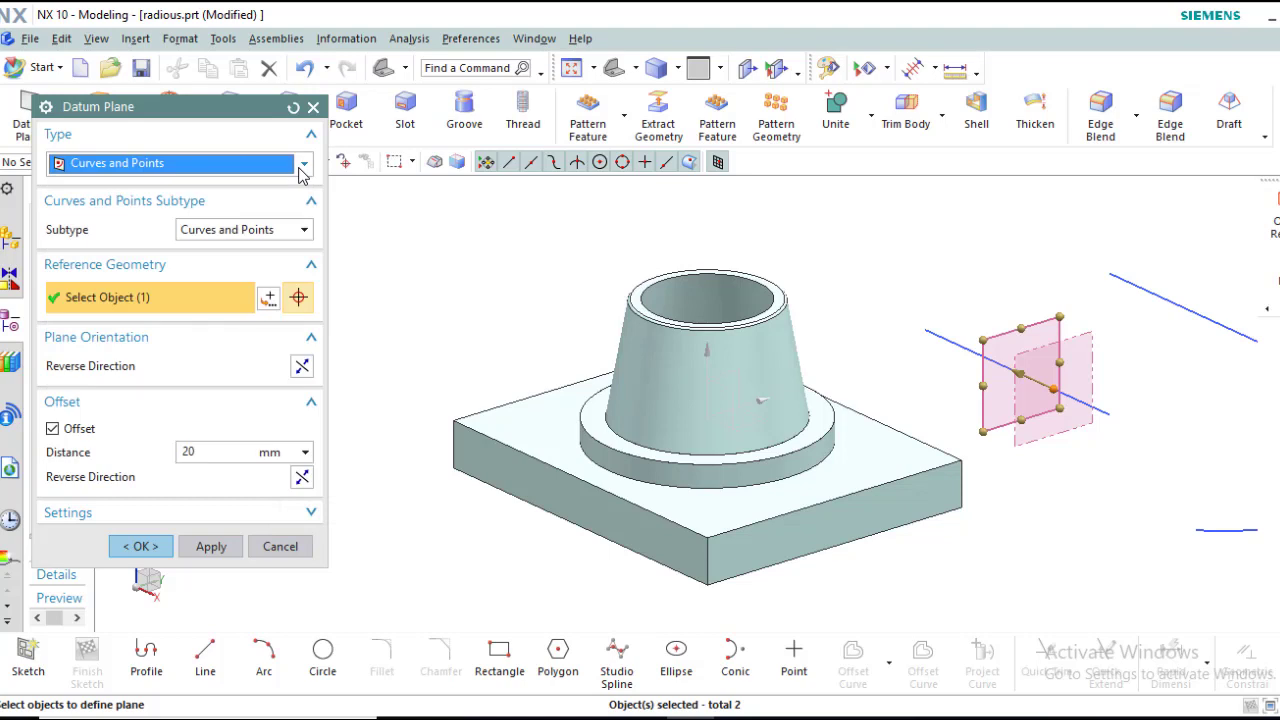
click(302, 170)
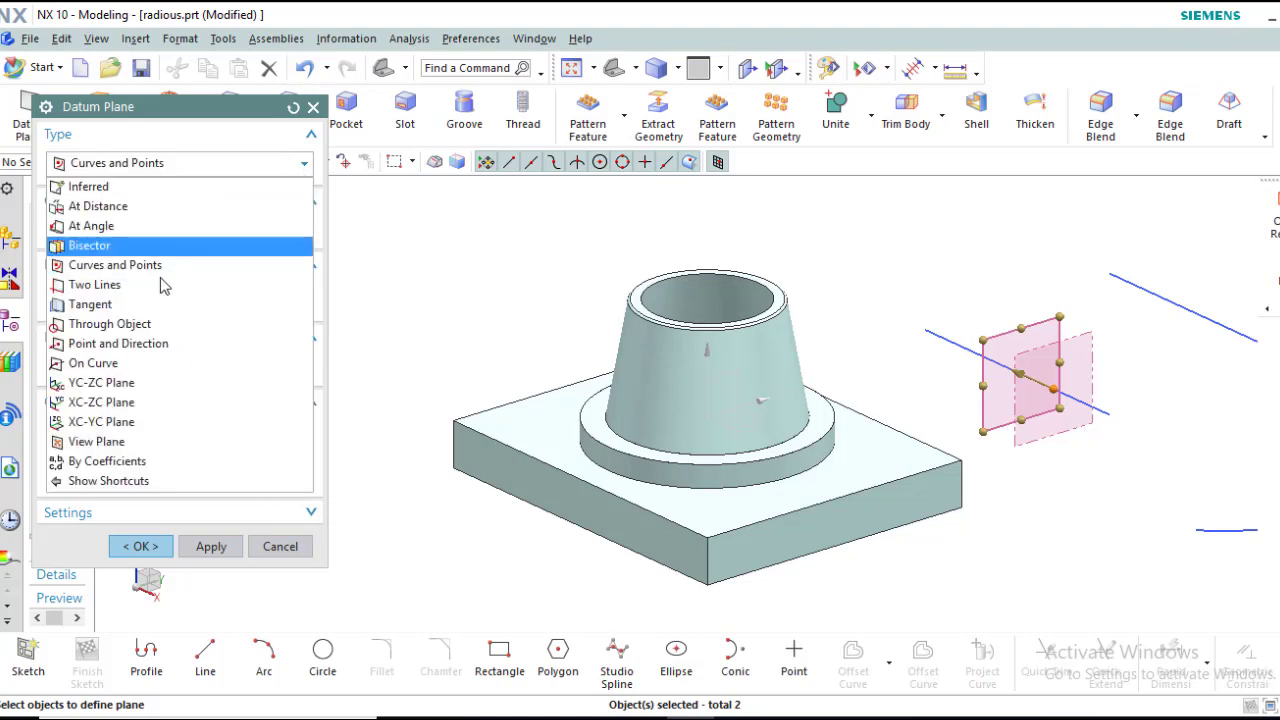
click(129, 284)
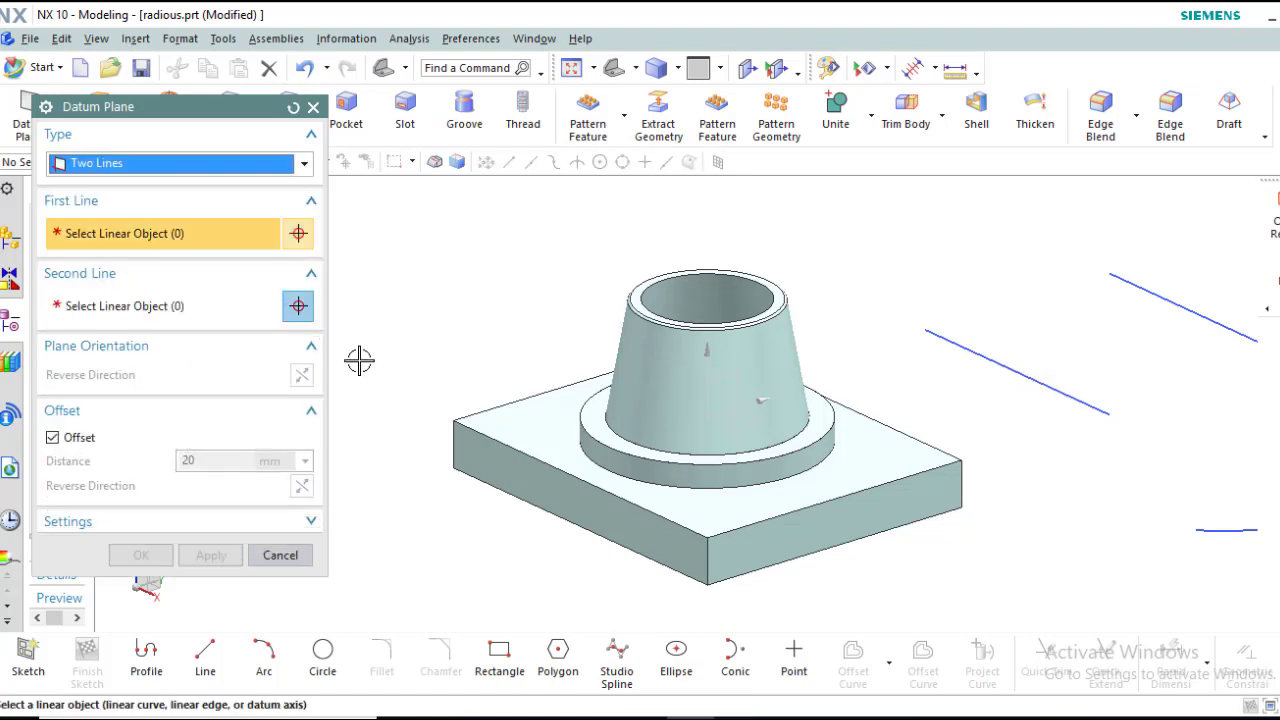
scroll(360, 360, up, 2)
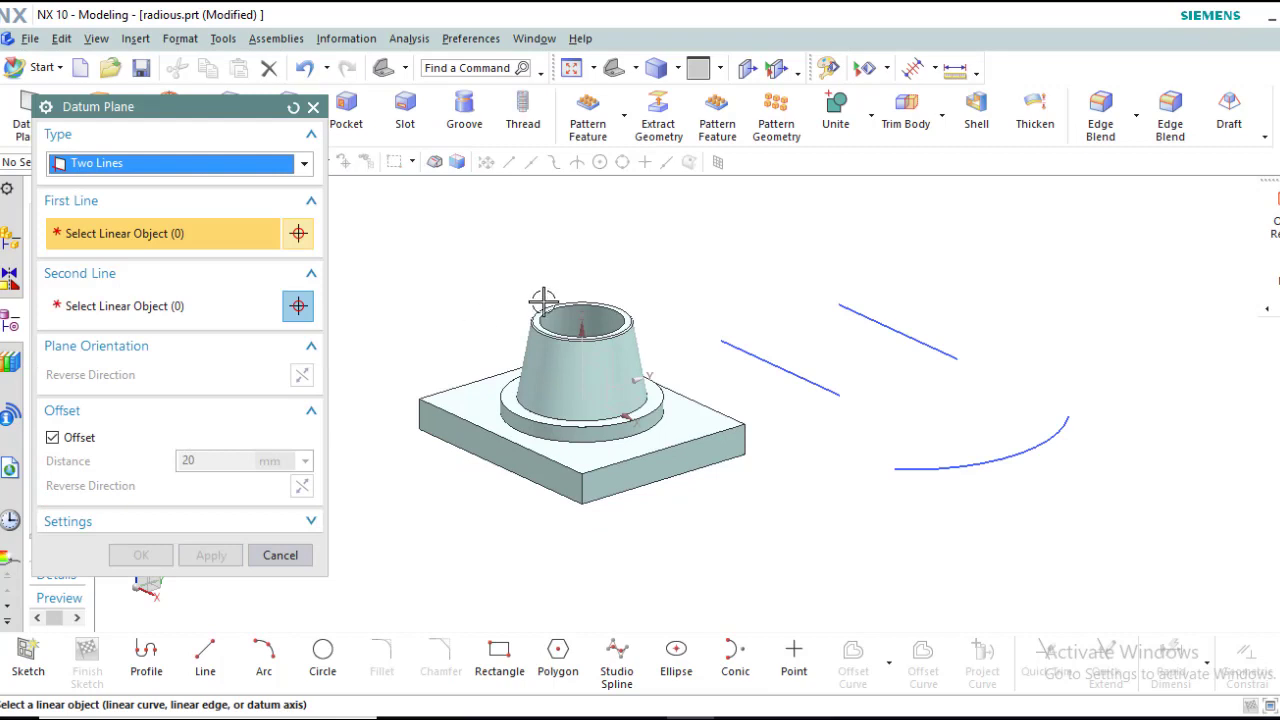
click(740, 345)
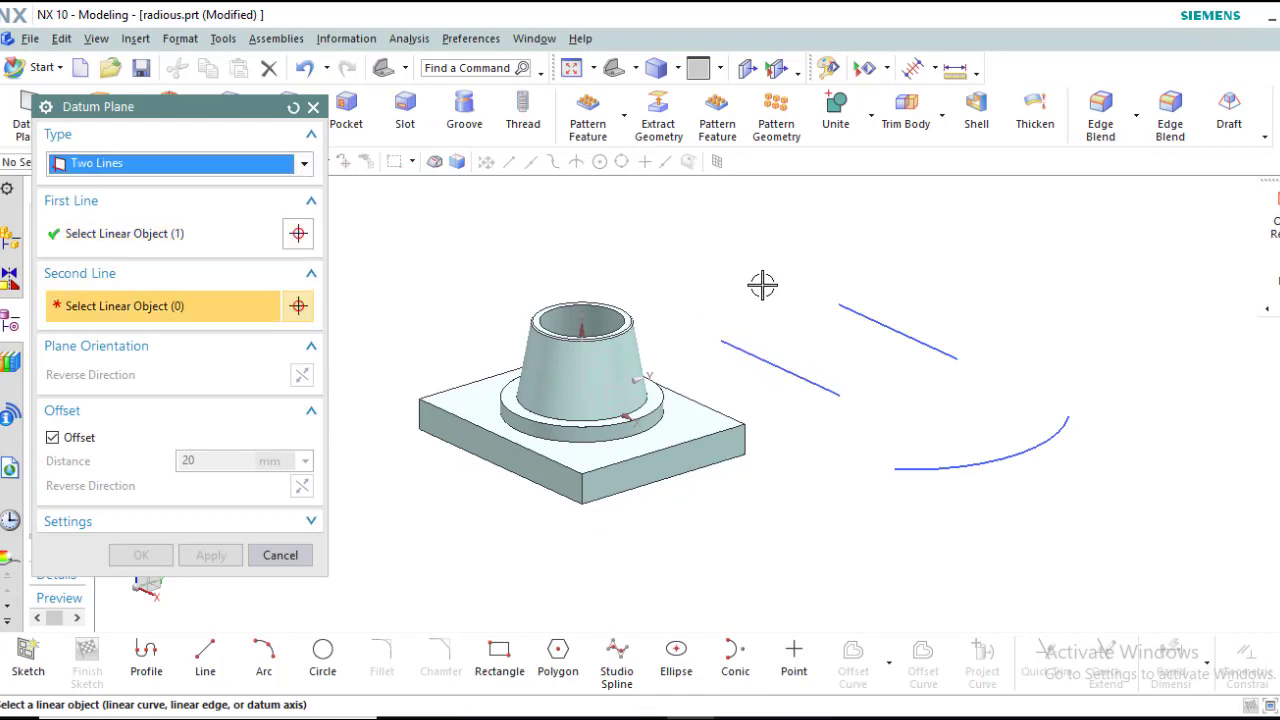
click(854, 306)
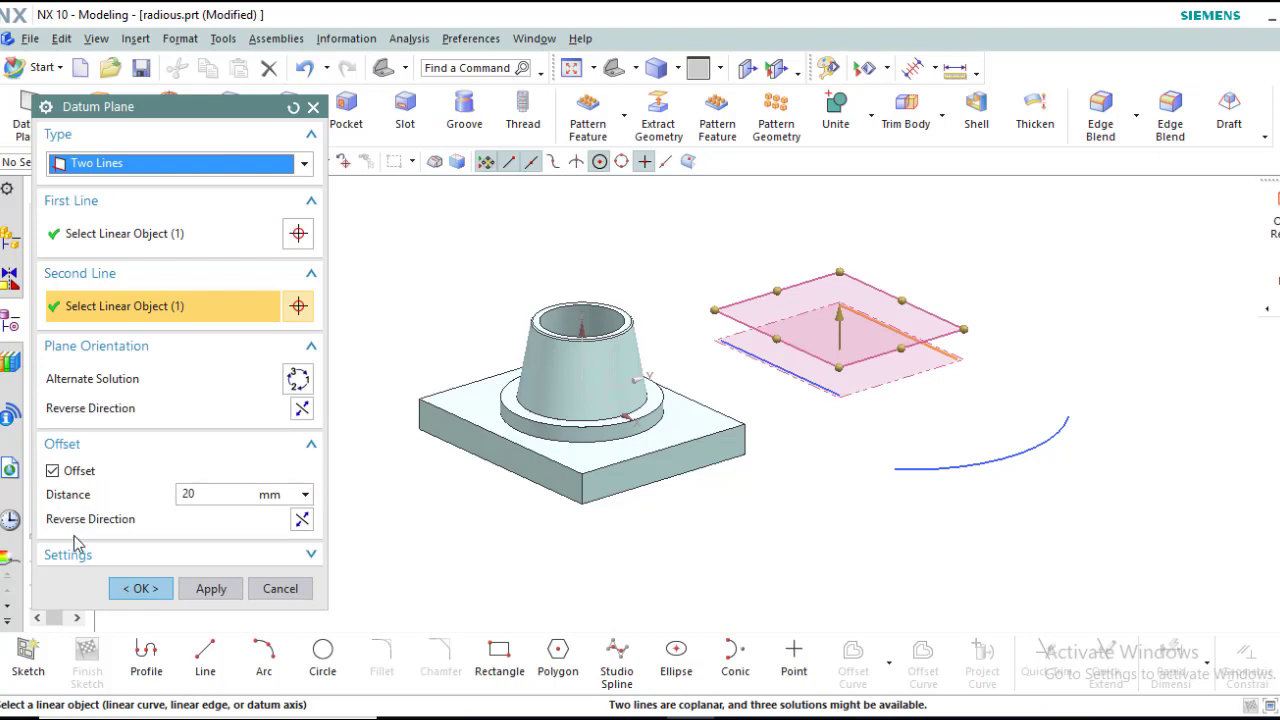
click(185, 494)
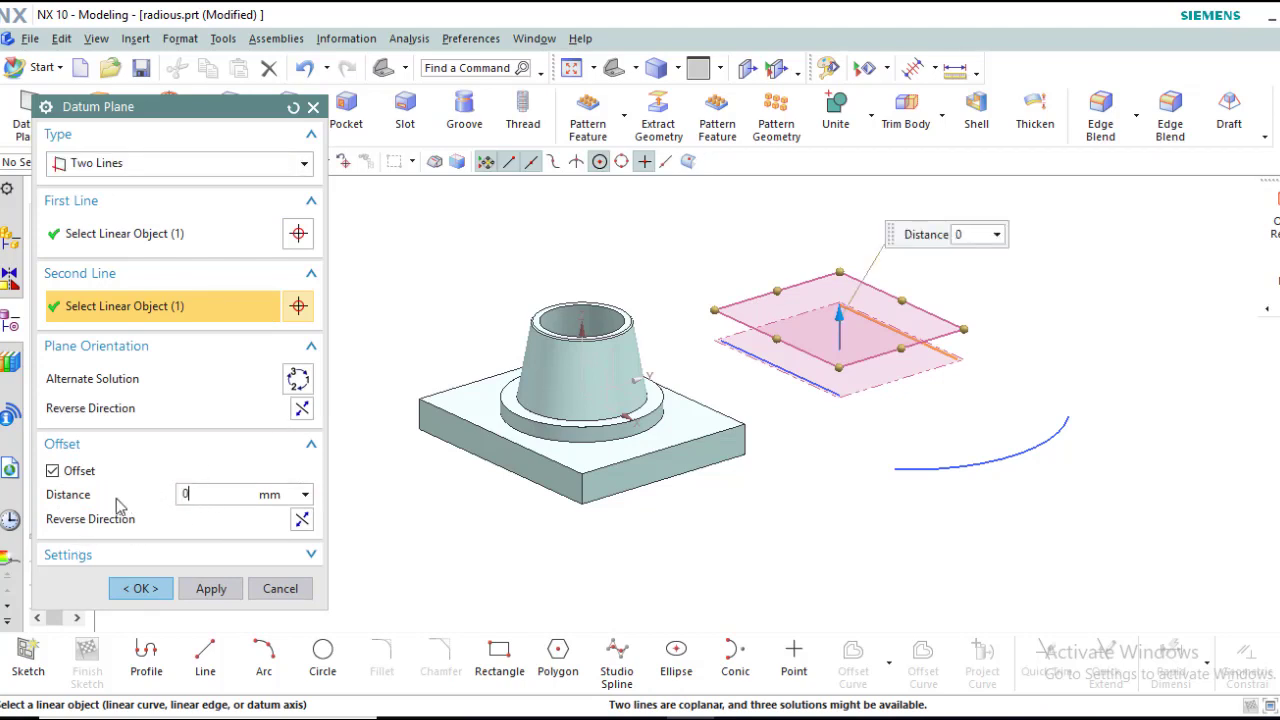
key(Return)
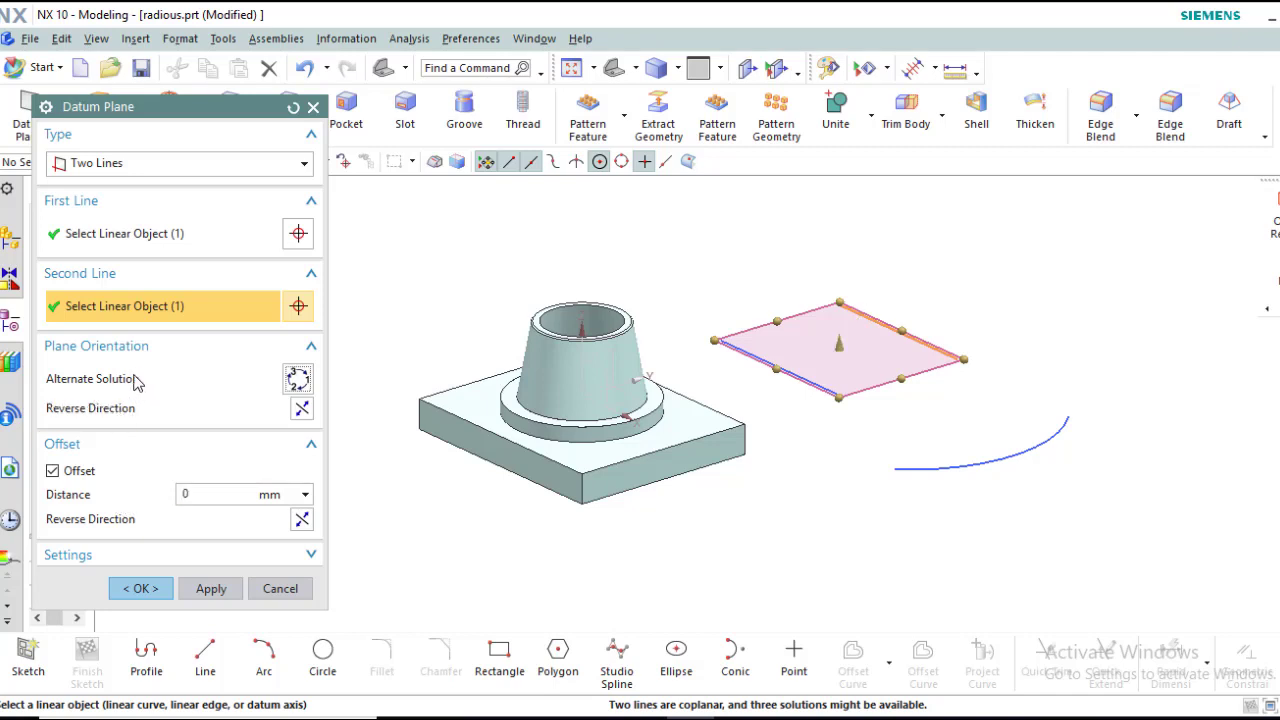
Step: Cycle through the alternate solutions of the Two Lines plane back to the one containing both lines
click(298, 380)
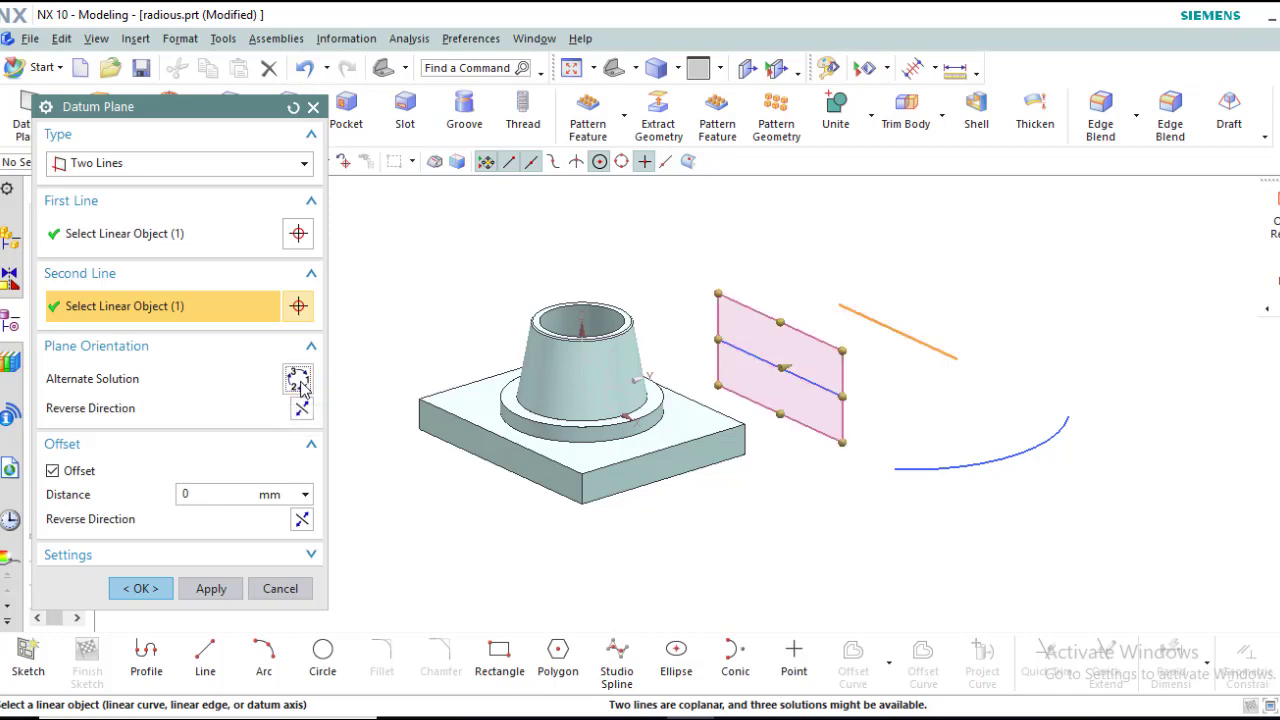
click(299, 382)
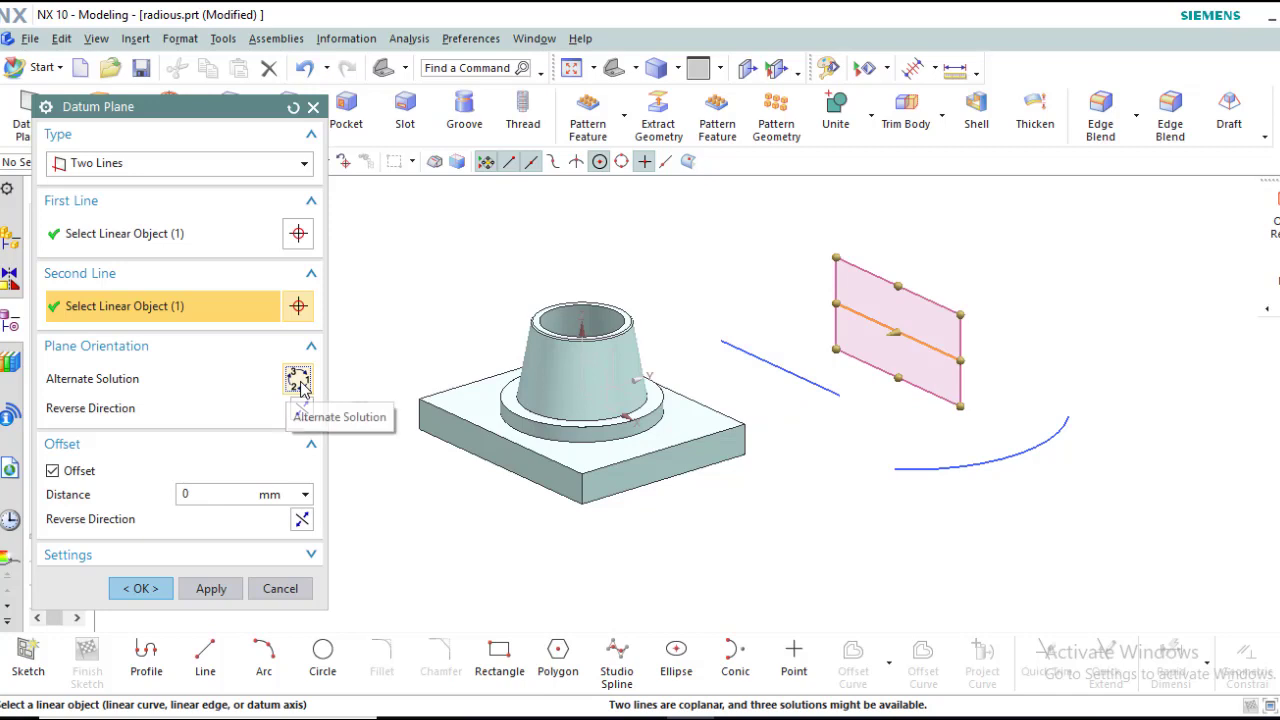
click(299, 382)
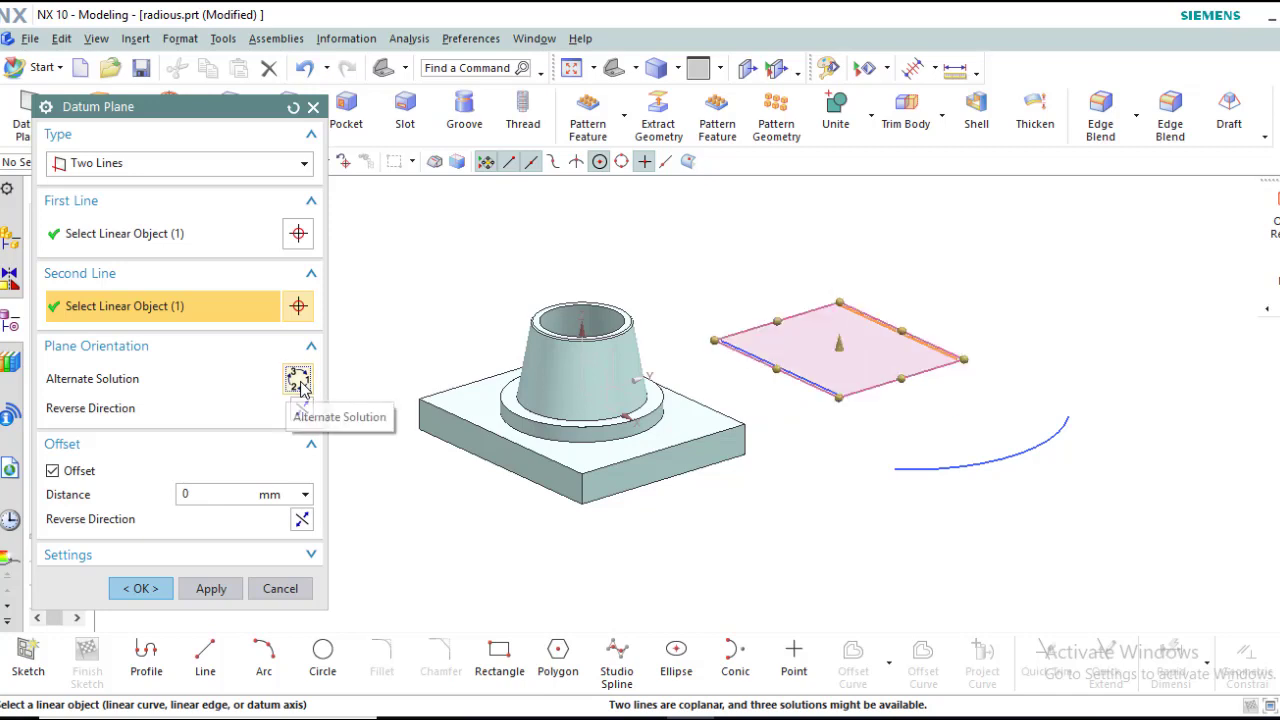
Step: Define a Tangent datum plane on the cylindrical side face of the round collar below the conical boss
click(303, 163)
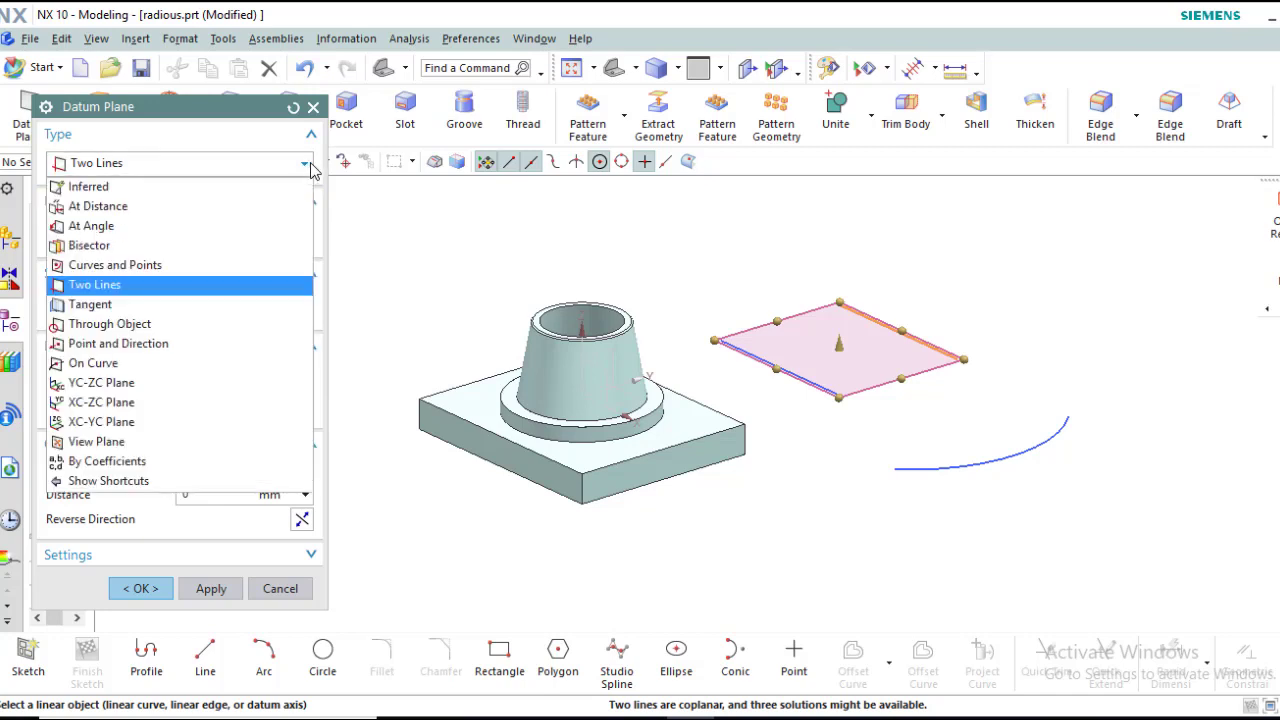
click(100, 304)
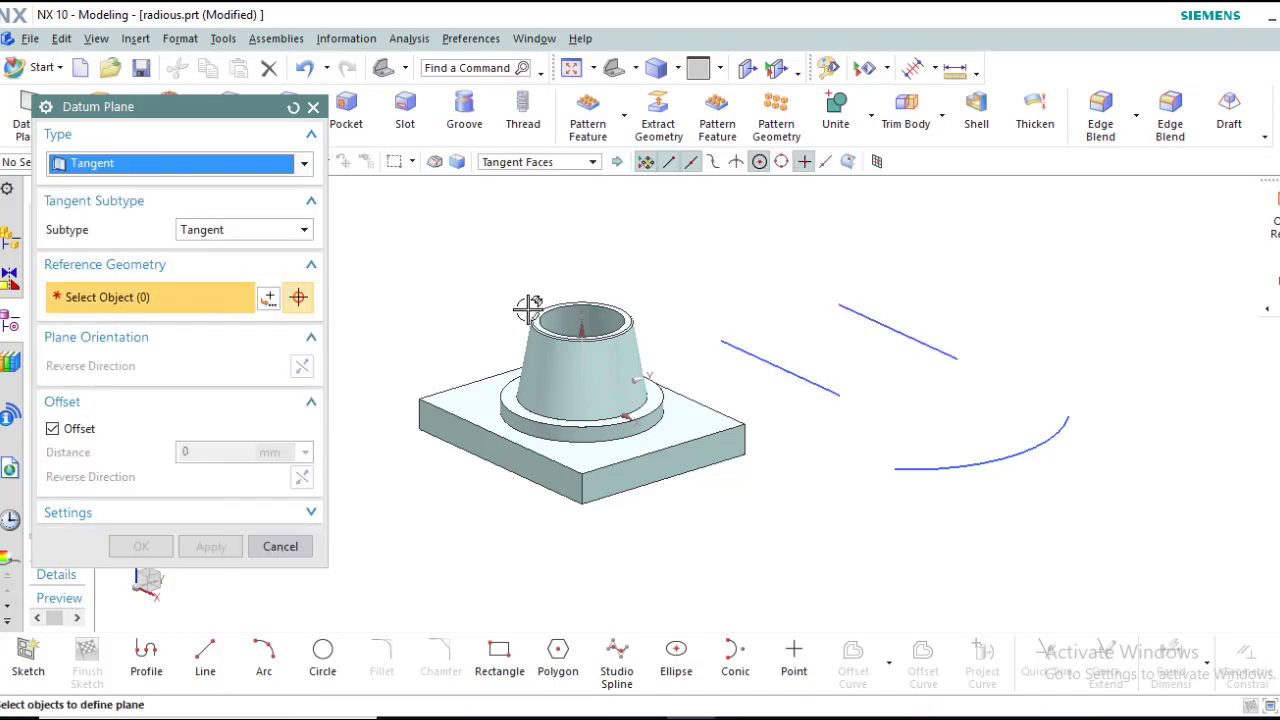
scroll(594, 438, up, 2)
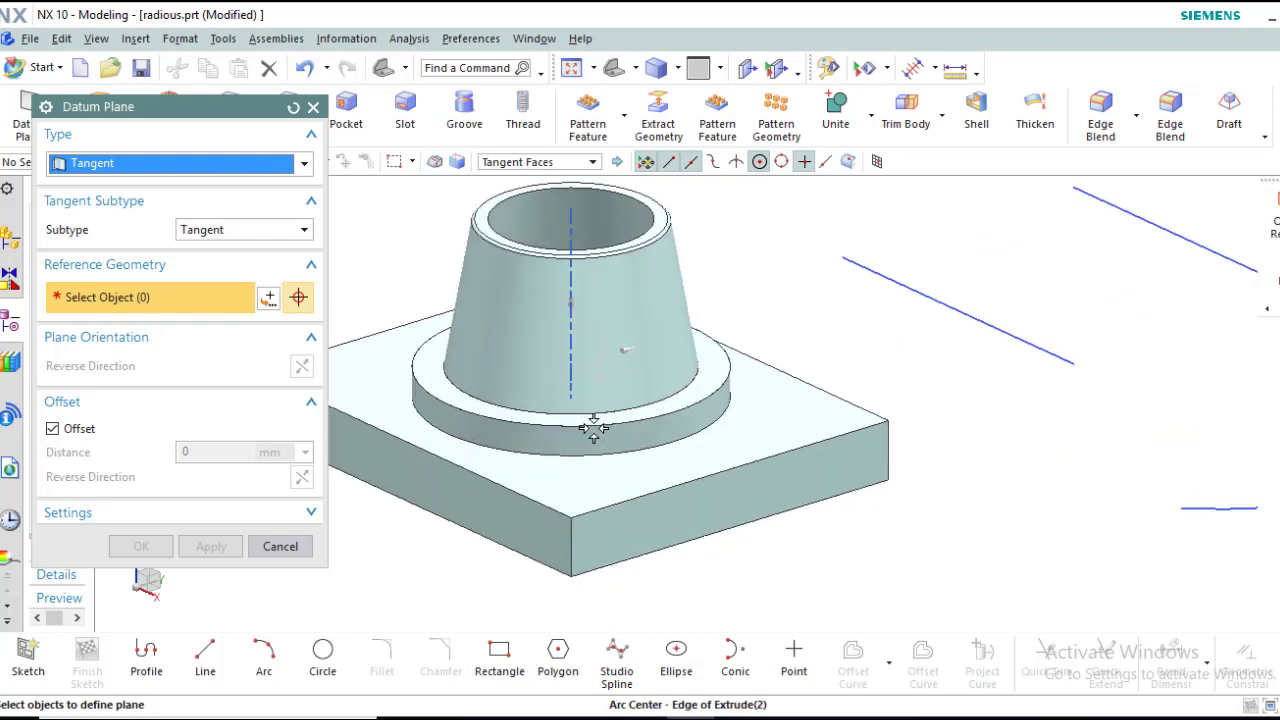
click(698, 416)
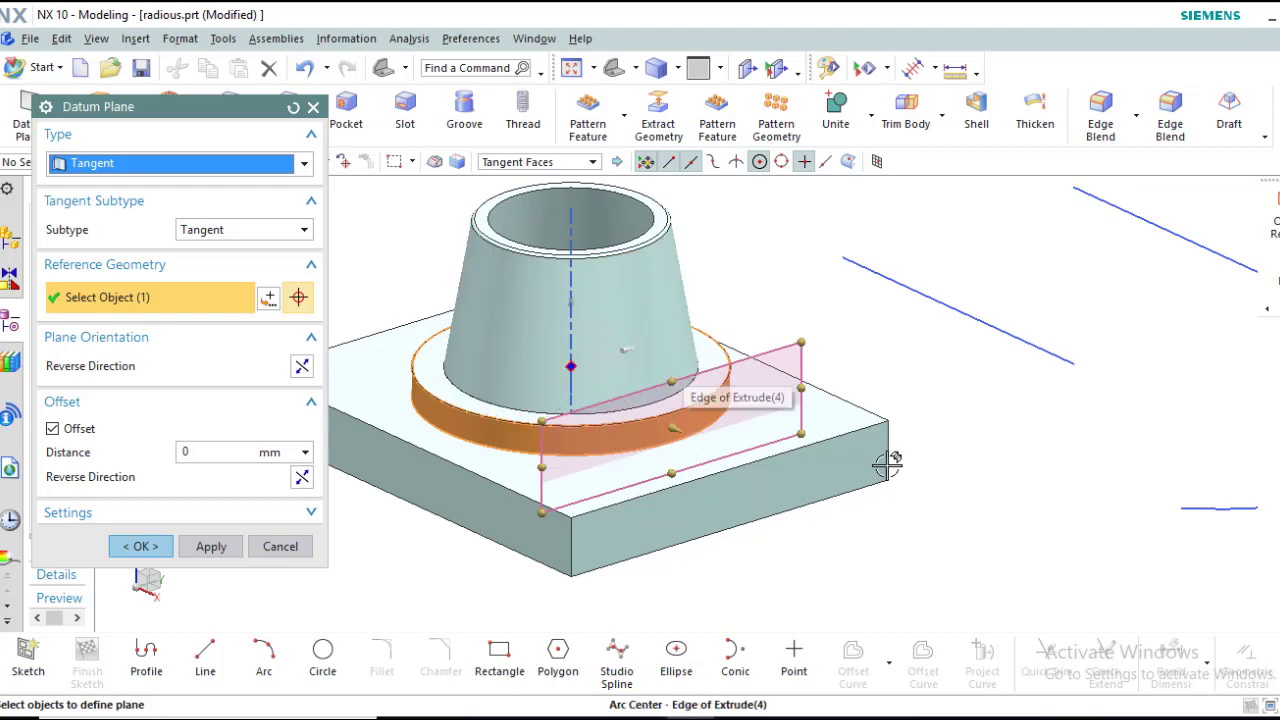
scroll(888, 462, down, 2)
click(302, 367)
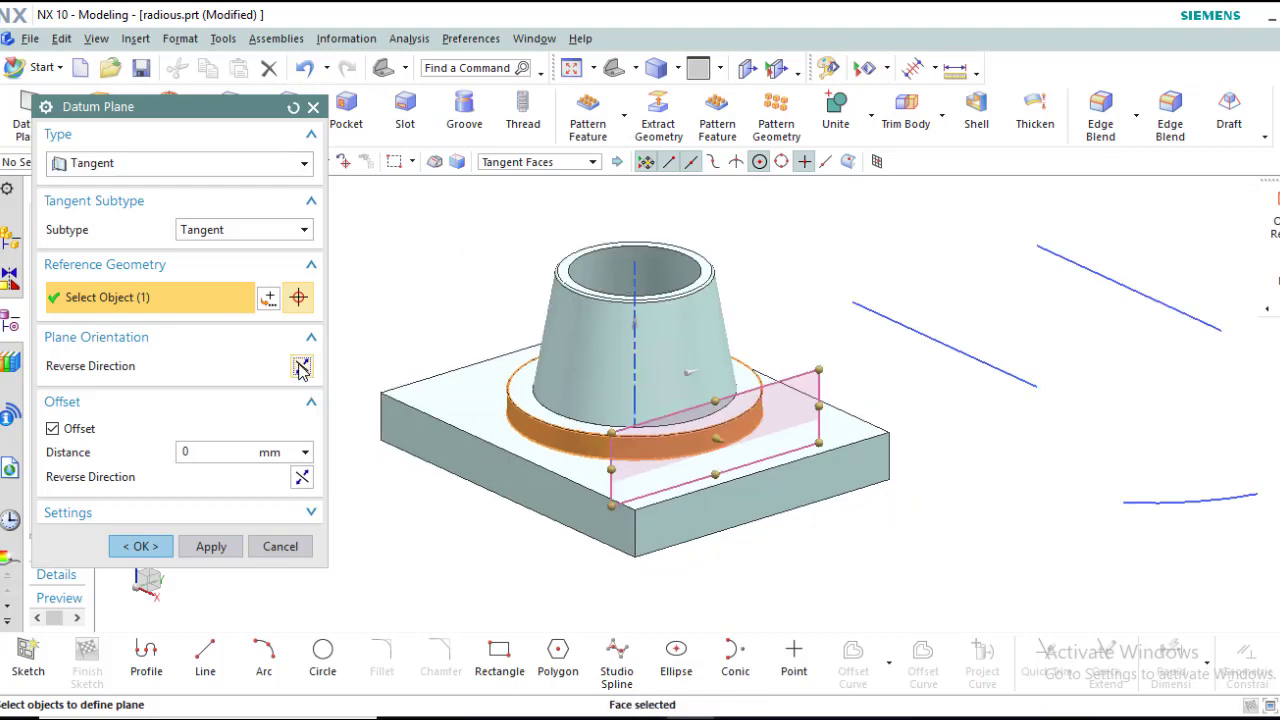
Step: Try a 5 mm offset on the tangent plane and set the distance back to 0 mm
click(223, 451)
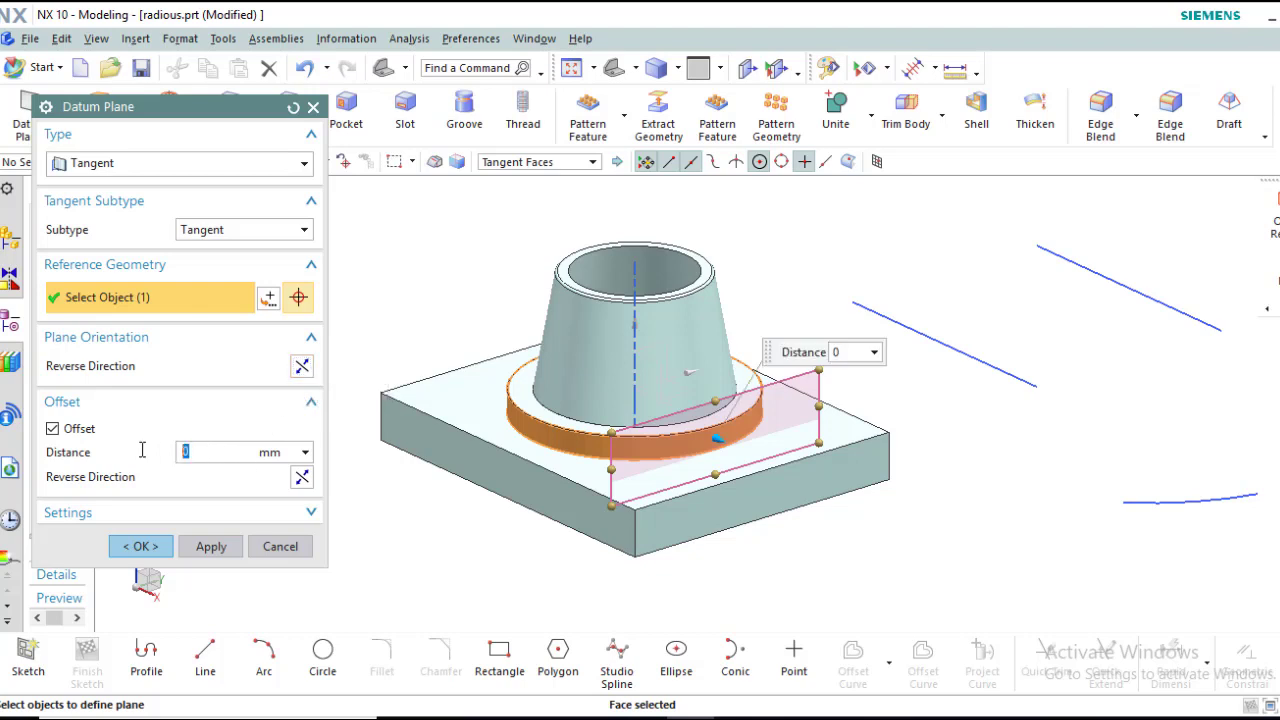
text(5)
key(Return)
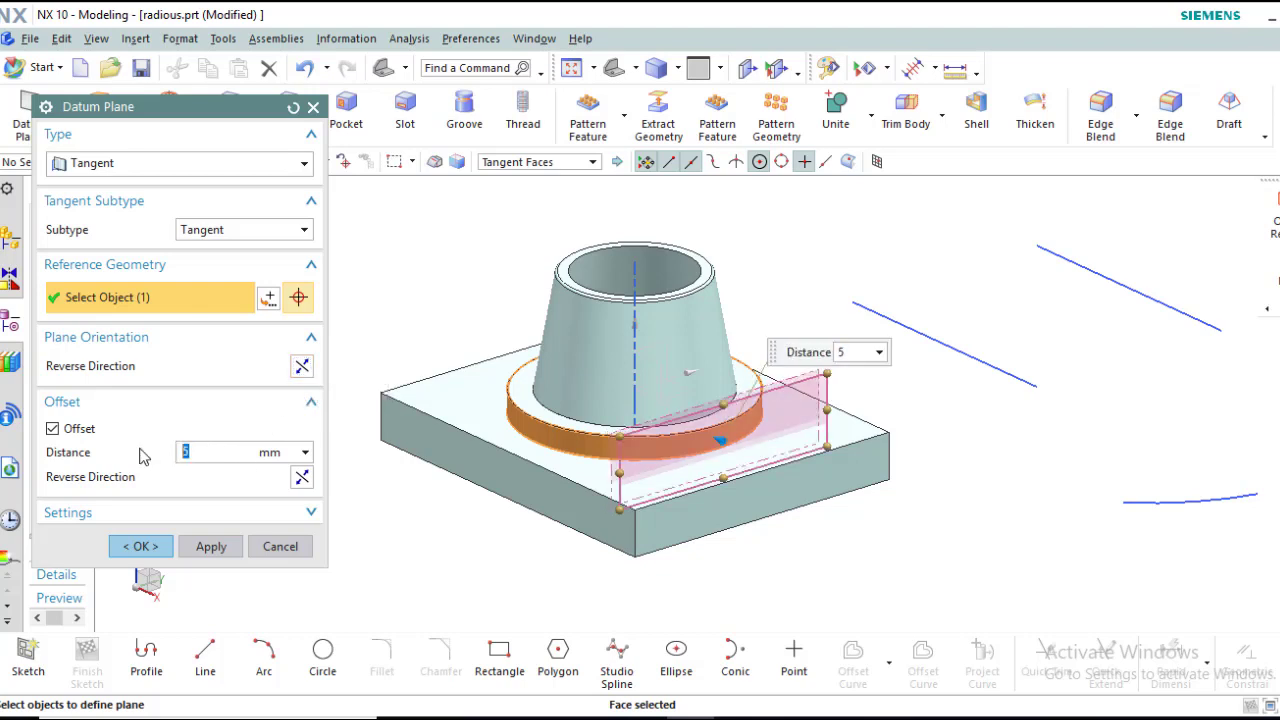
text(0)
key(Return)
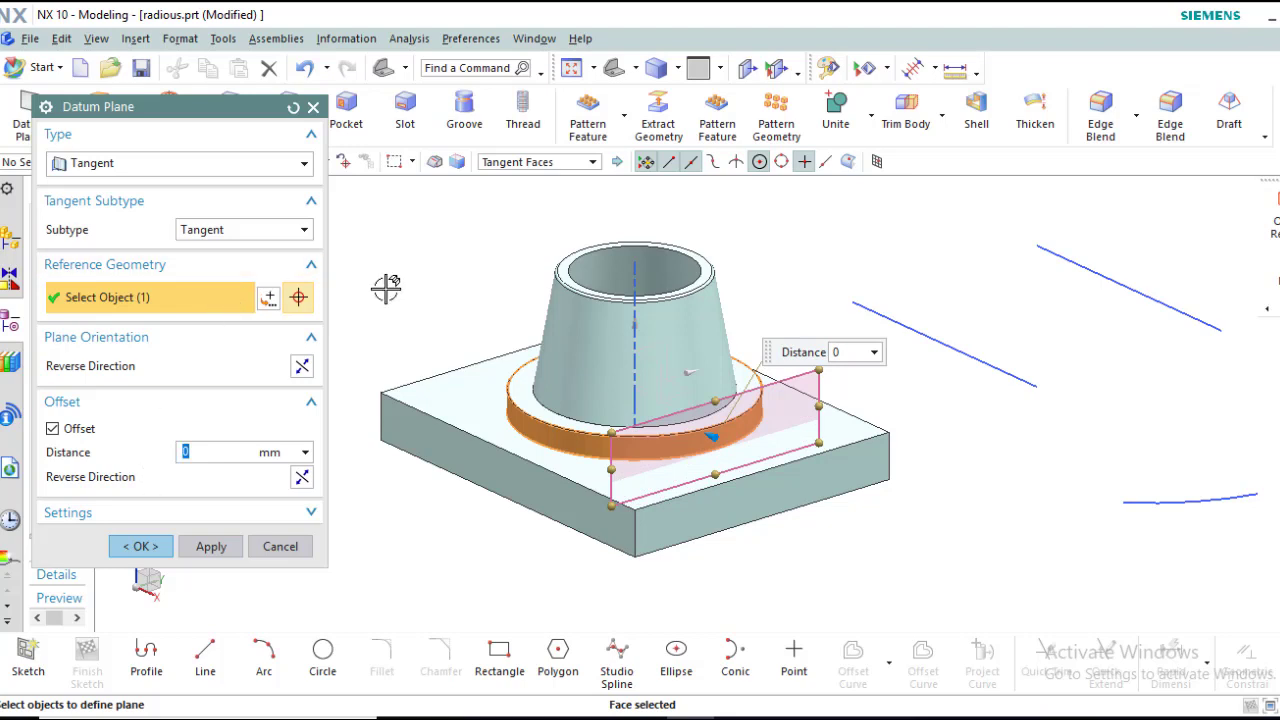
key(Tab)
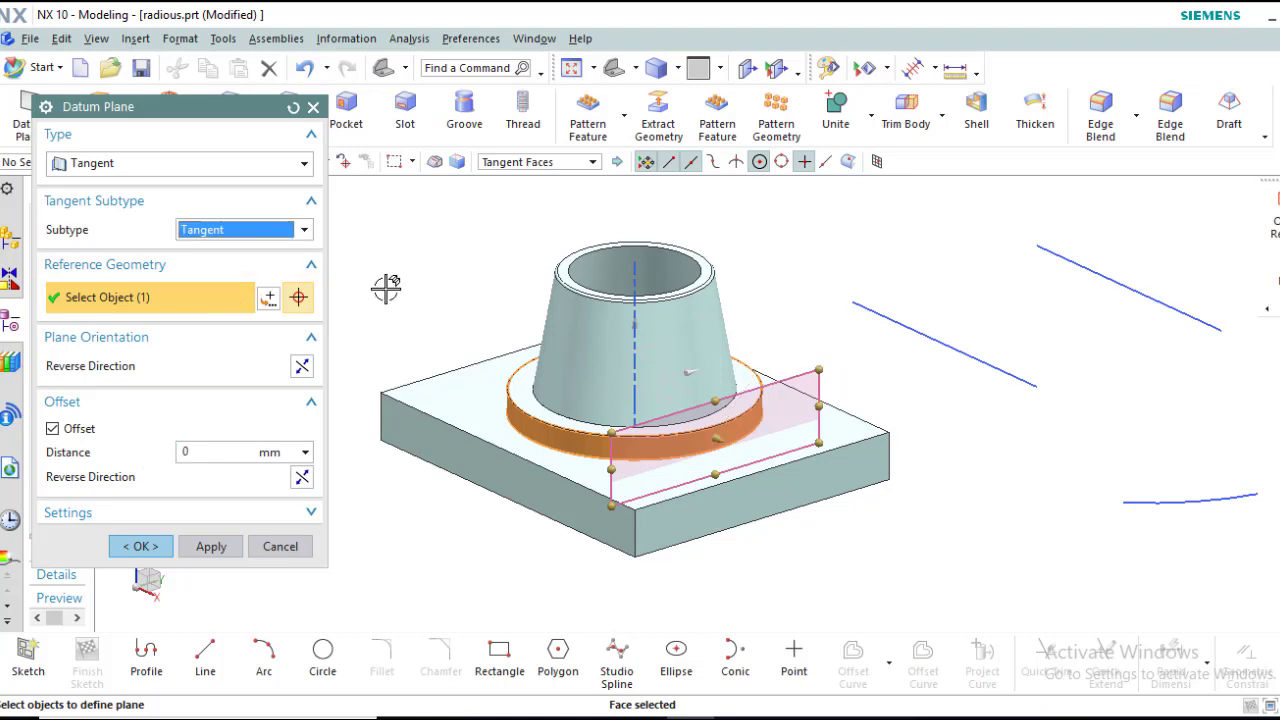
Step: Define a Through Point tangent plane on the collar's side face at its front-right quadrant point, with Quadrant Point snapping on and Arc Center off
click(304, 232)
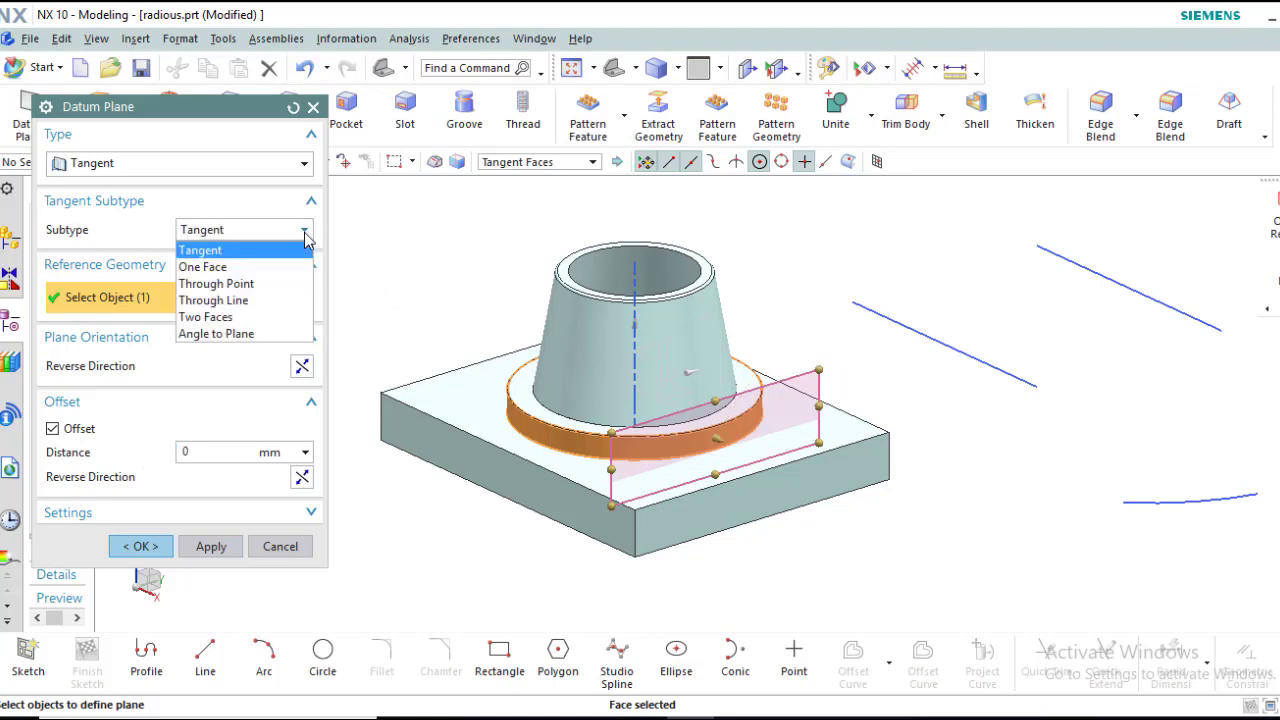
click(274, 287)
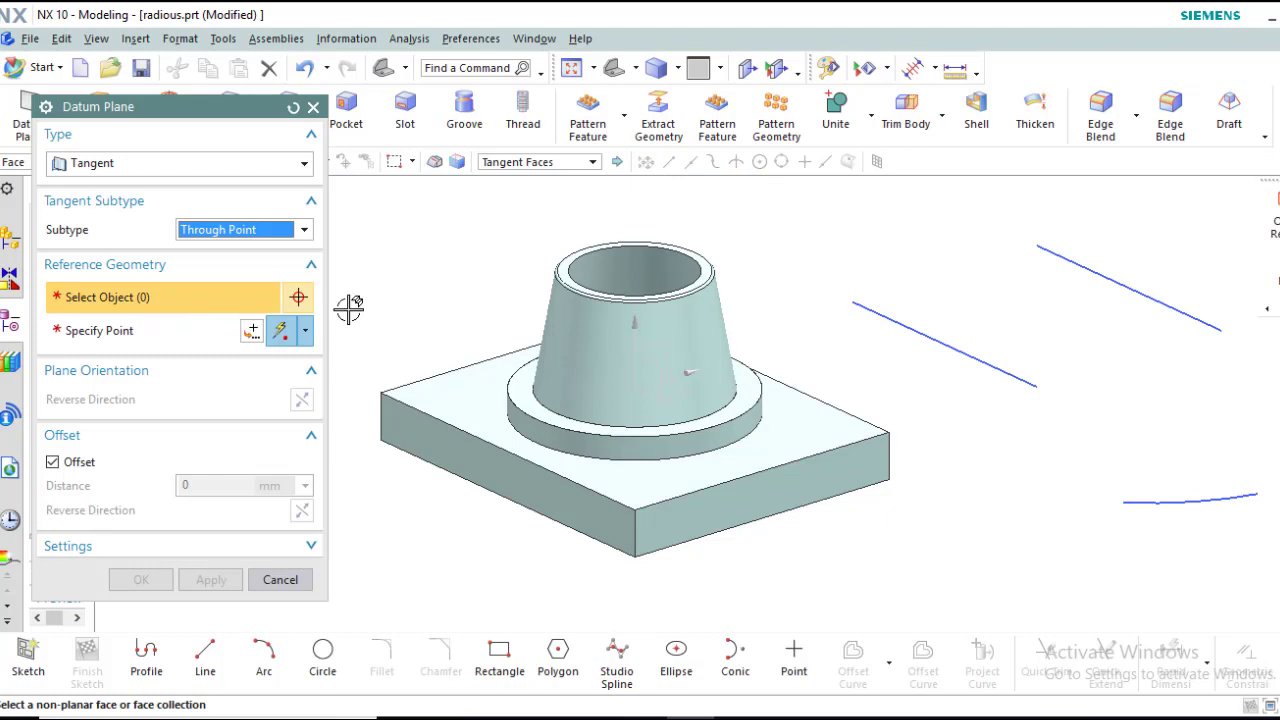
scroll(529, 418, up, 1)
click(527, 423)
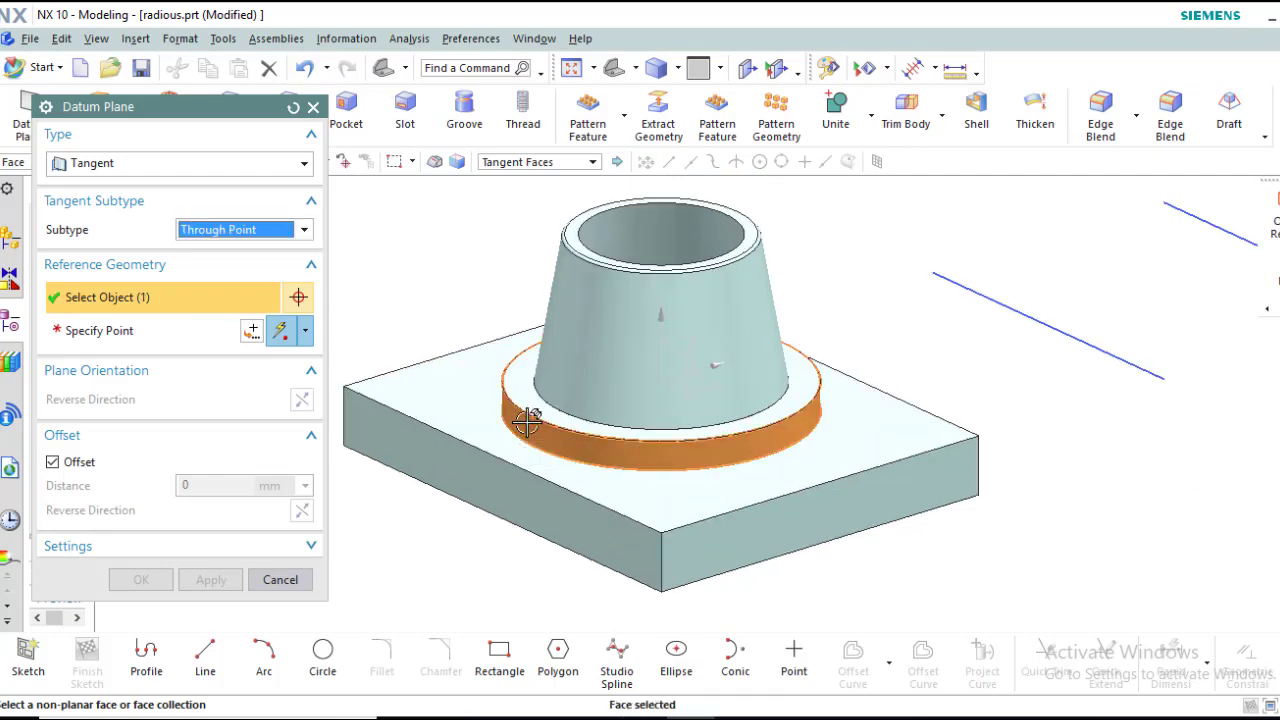
click(113, 343)
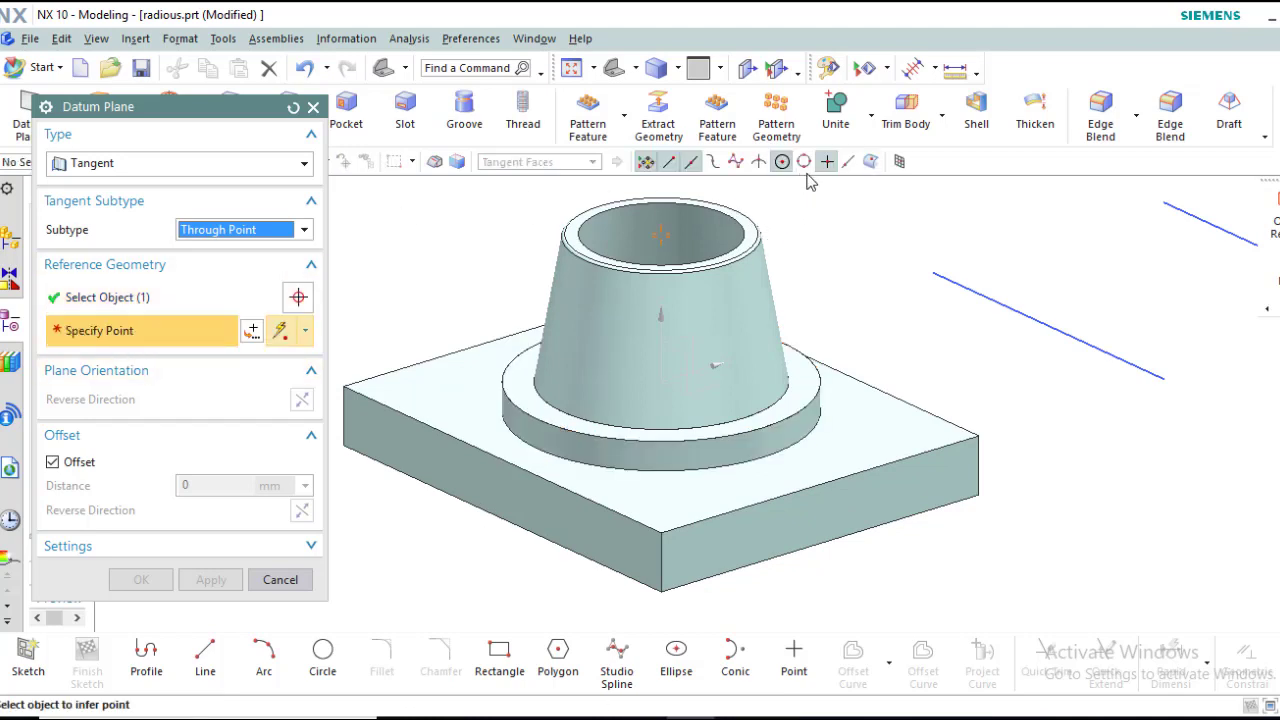
click(804, 161)
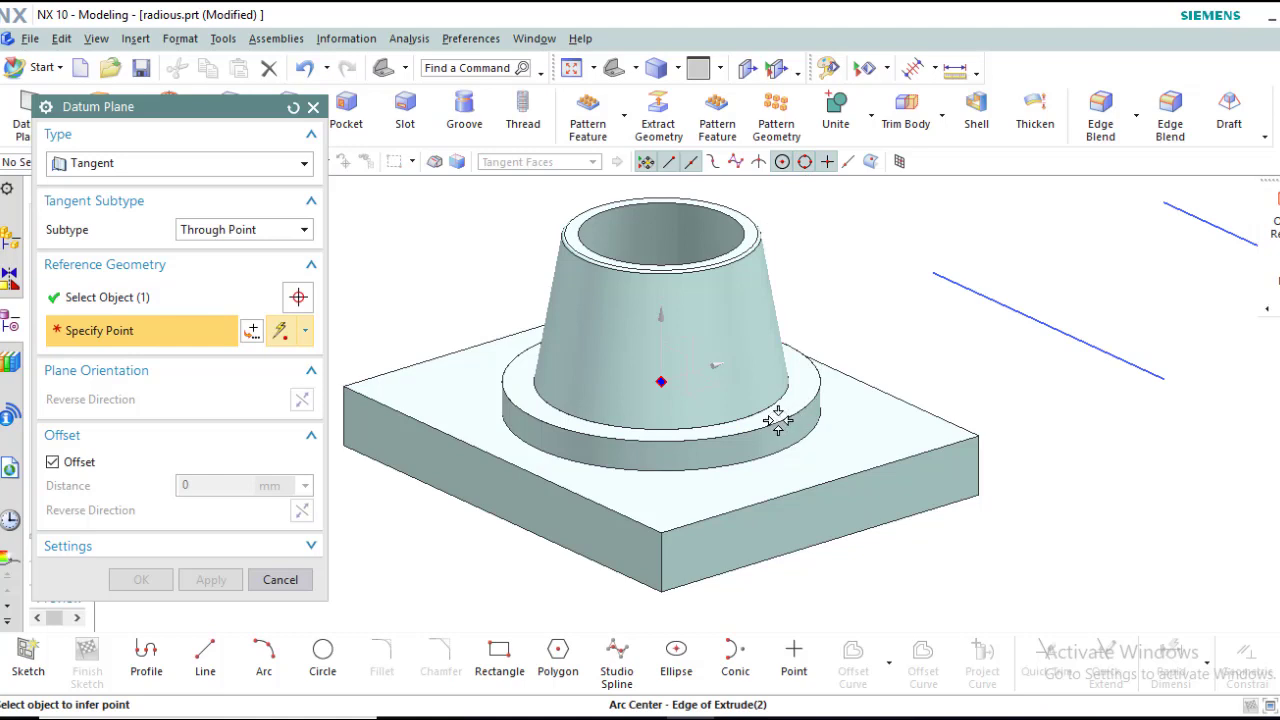
click(782, 161)
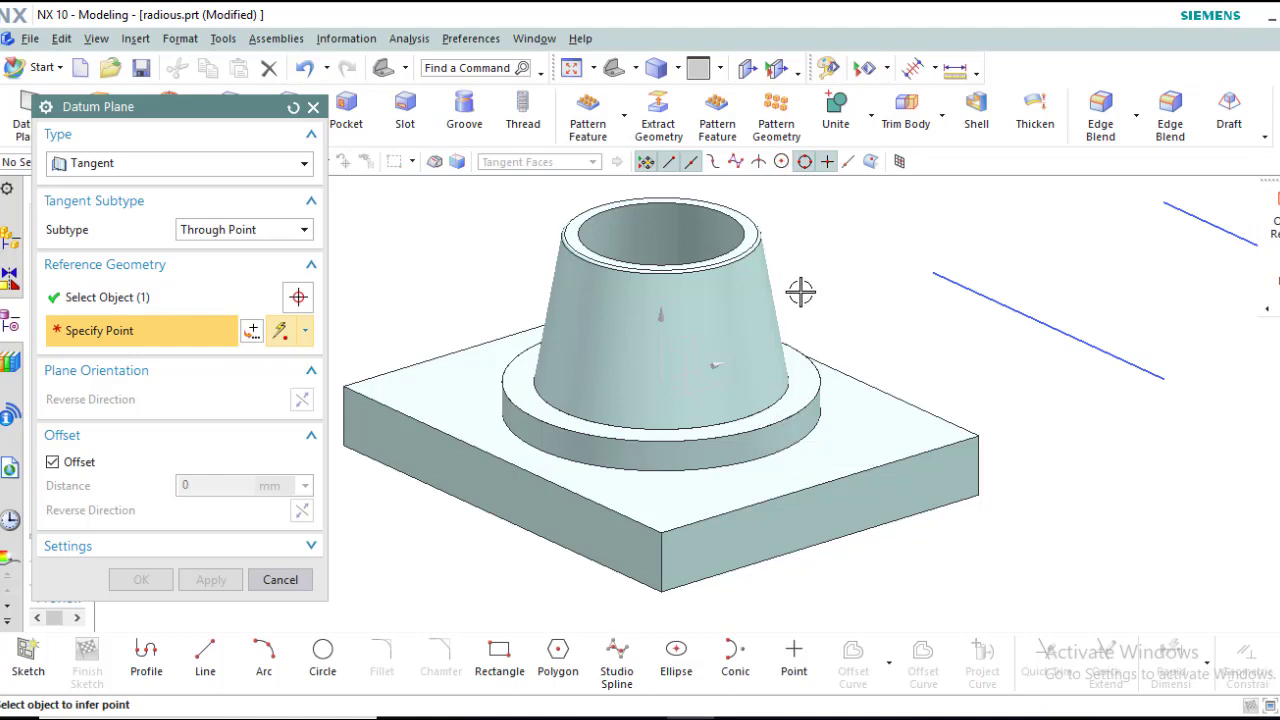
click(761, 427)
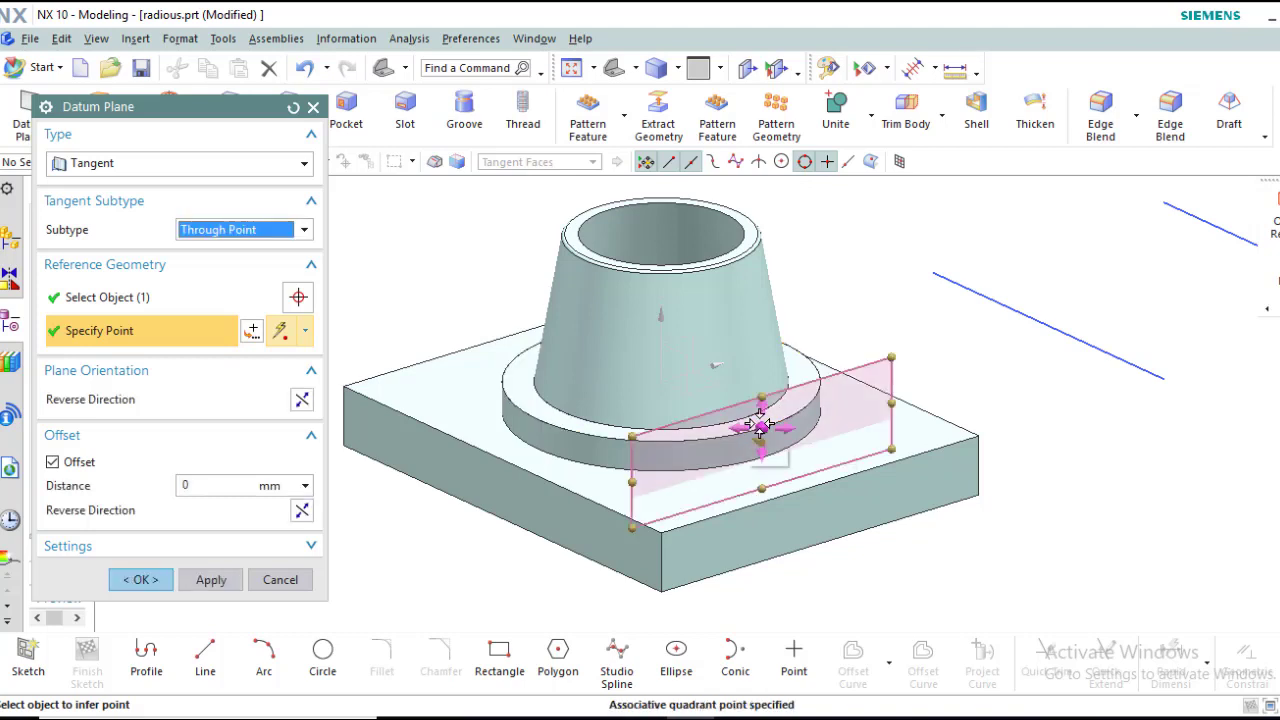
Step: Move the tangent plane's point around the collar edge to its front-left, back-left and back-right quadrant points
click(538, 420)
middle_drag(457, 300, 513, 316)
click(545, 317)
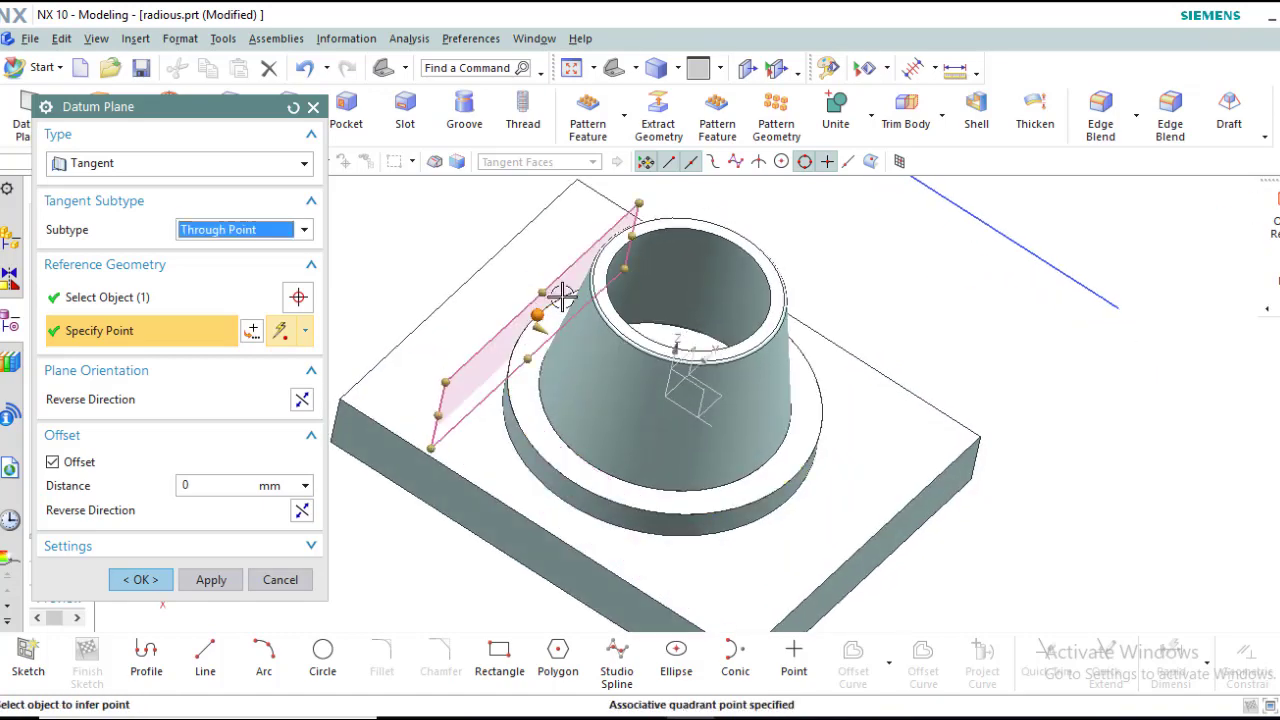
middle_drag(886, 337, 824, 321)
click(848, 343)
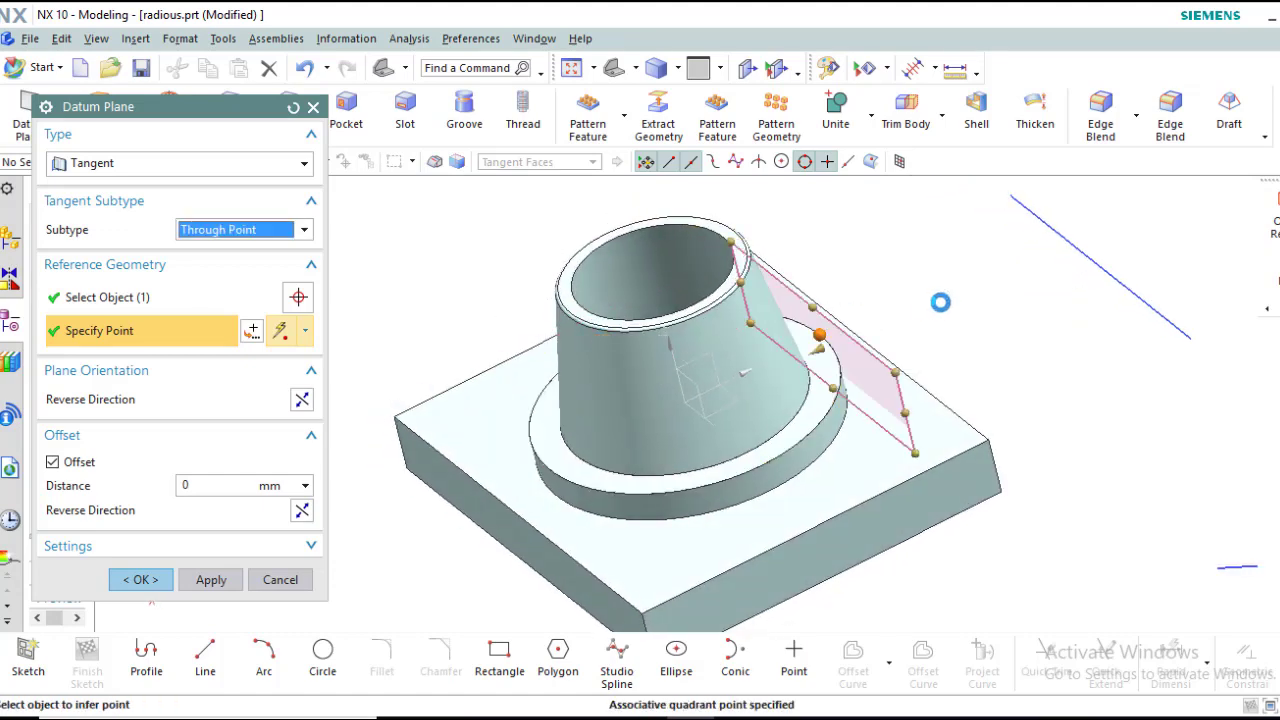
Step: Respecify the tangent plane's point at the midpoint of each of the base plate's four upper edges and restore the isometric view
click(814, 526)
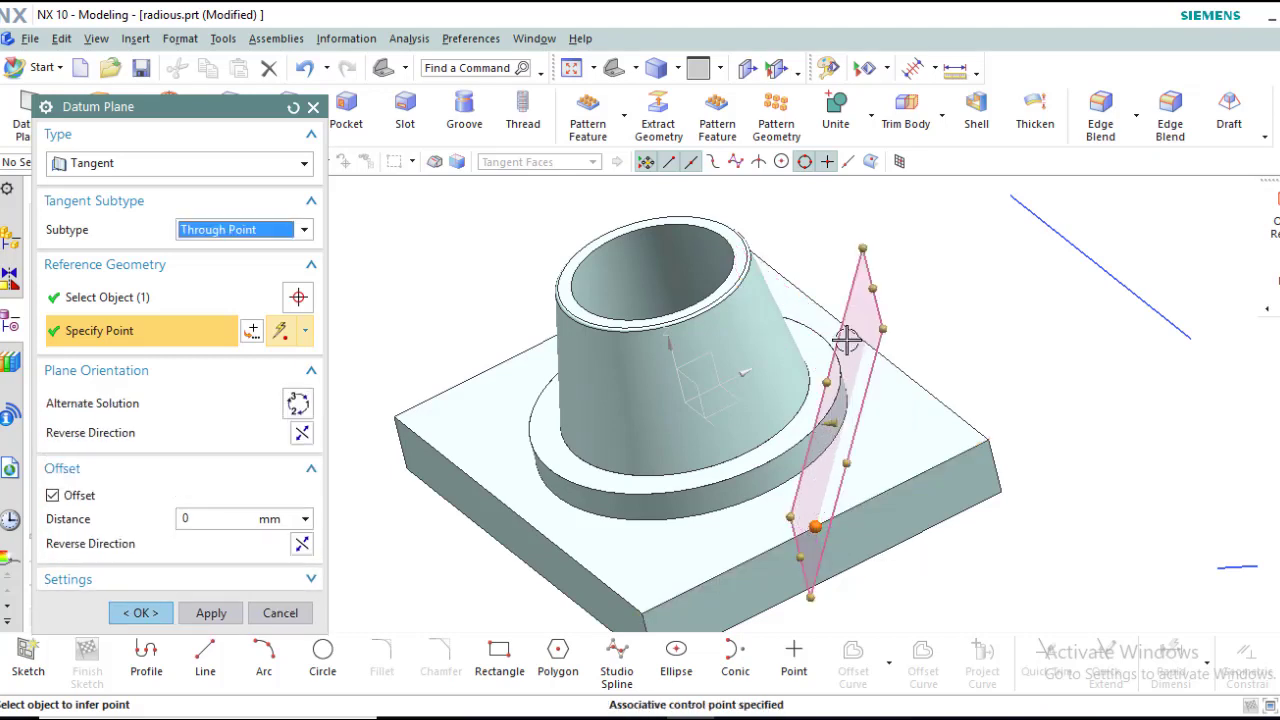
click(518, 515)
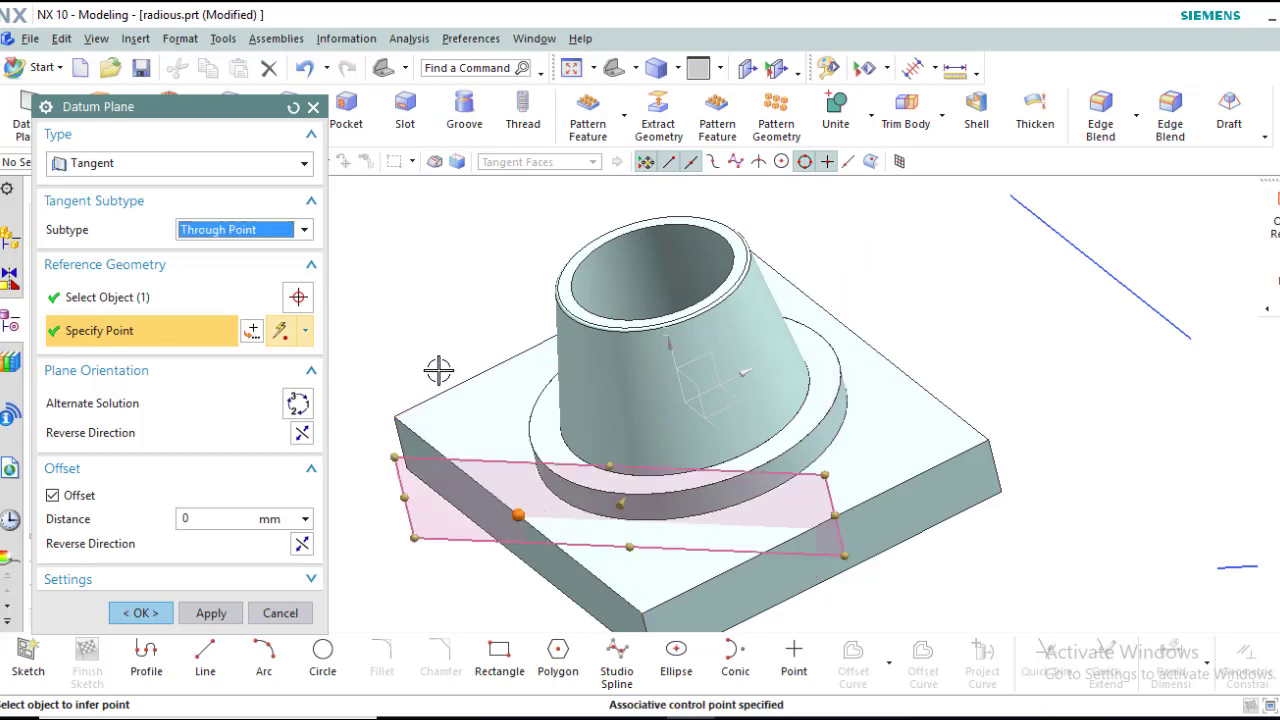
middle_drag(437, 369, 443, 380)
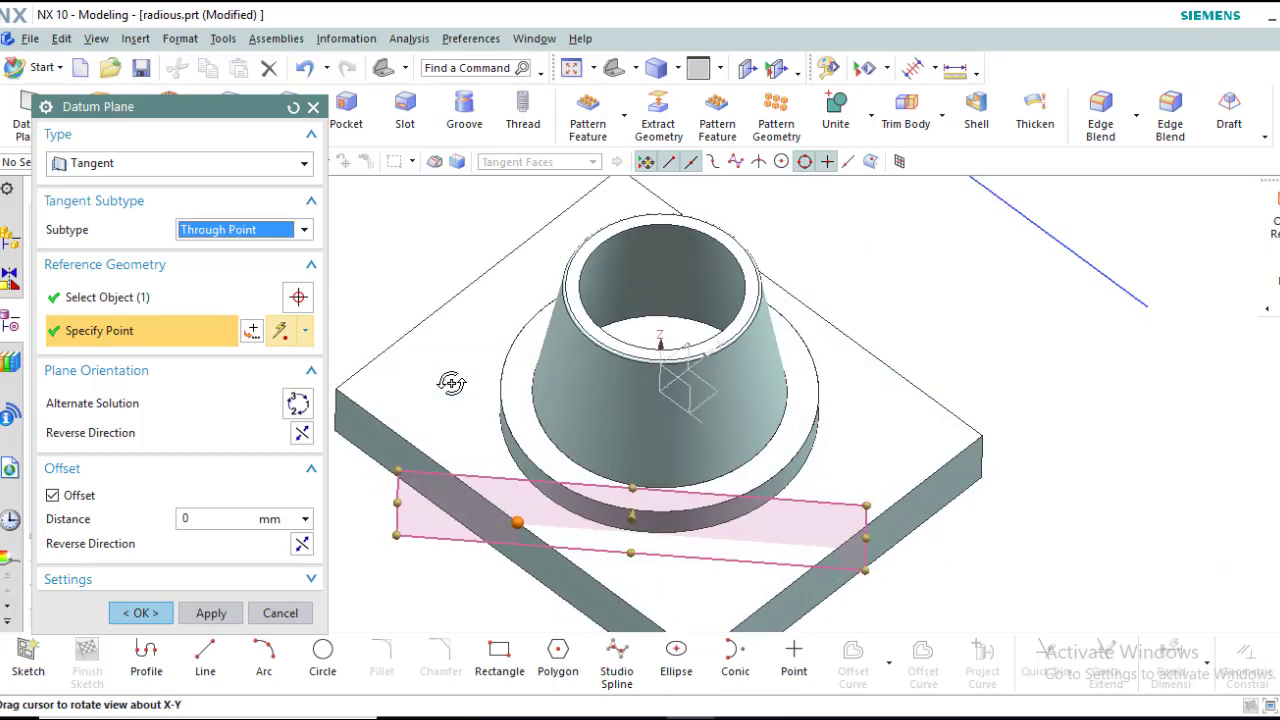
click(479, 278)
middle_drag(893, 288, 869, 283)
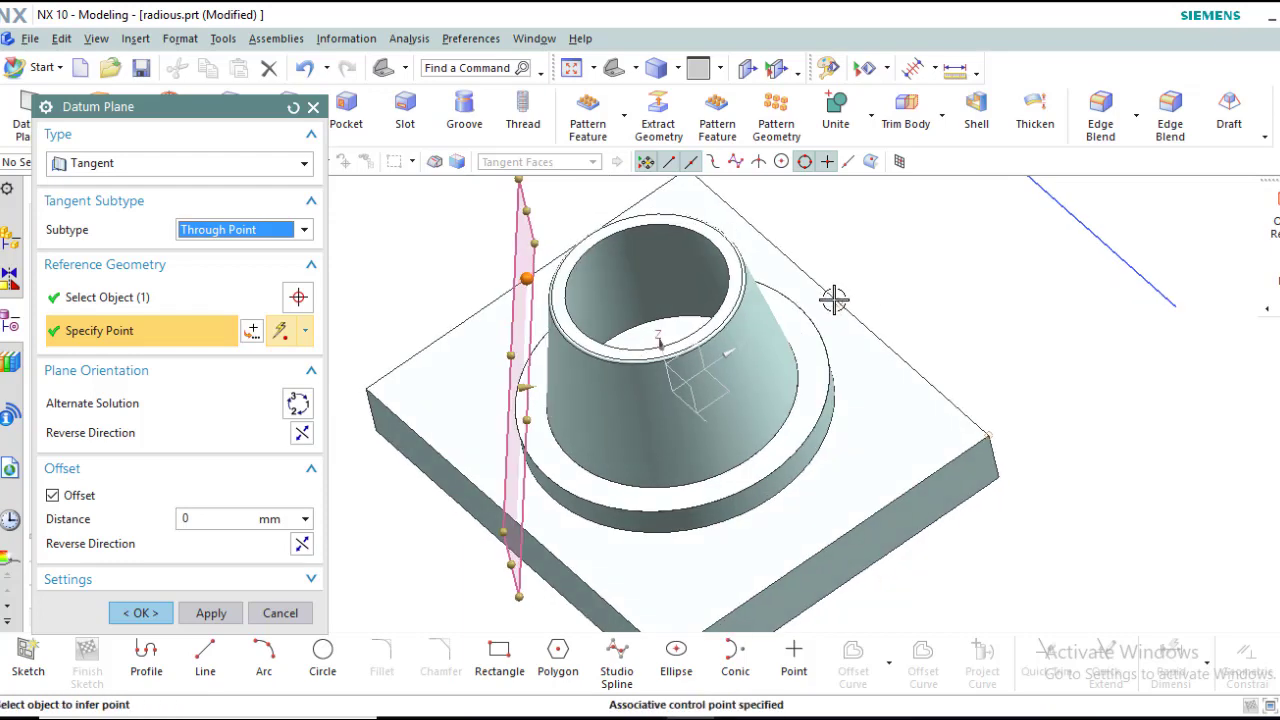
click(839, 302)
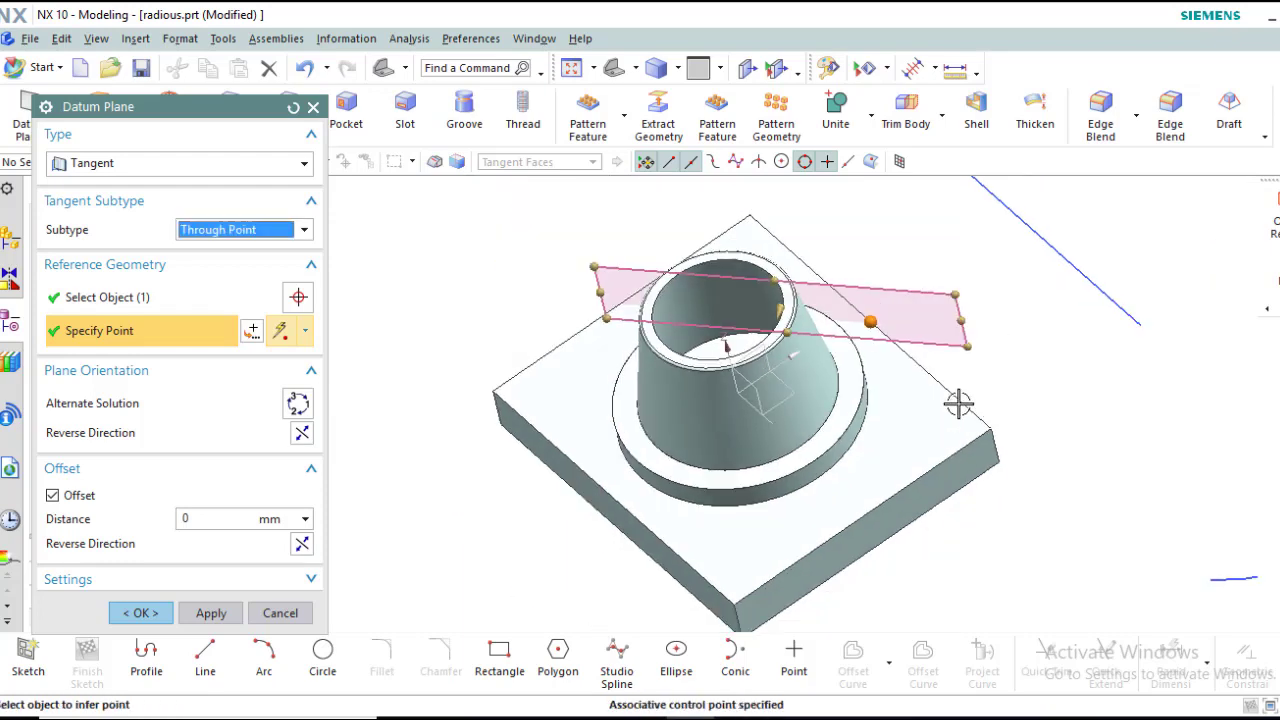
click(614, 67)
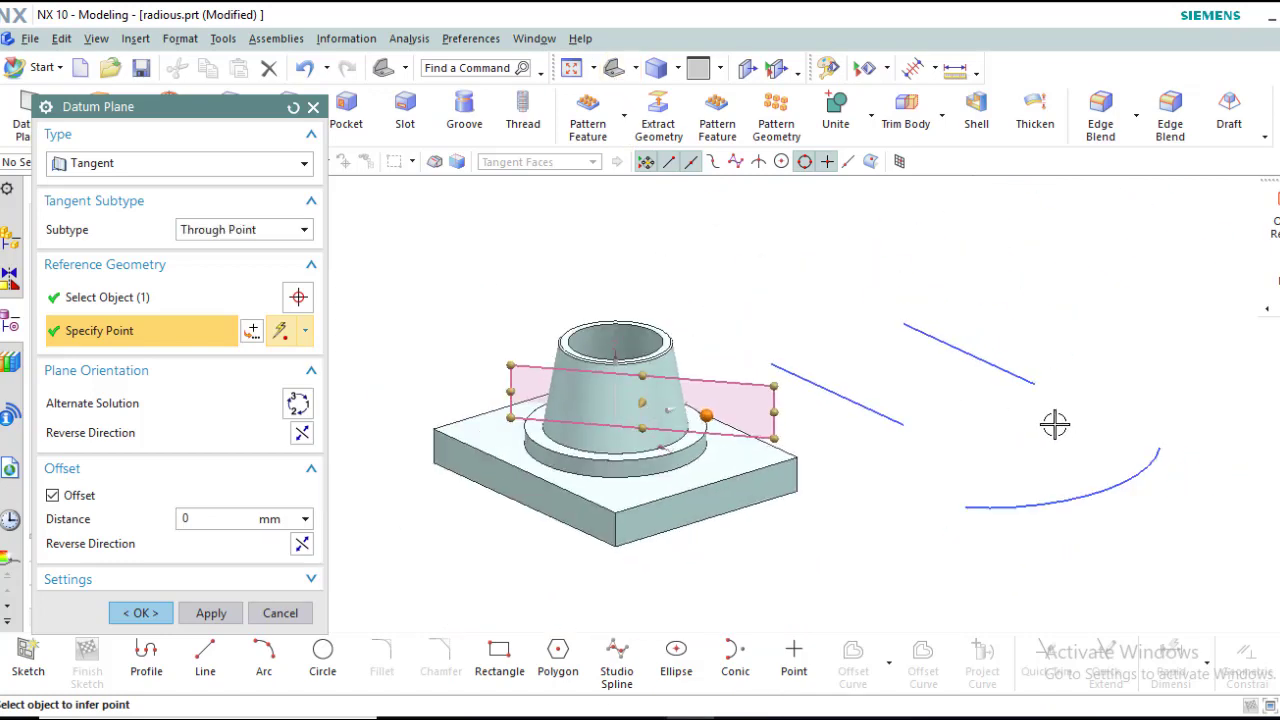
Step: Define an Angle to Plane tangent plane on the collar's cylindrical side face, referenced to the YZ plane of the datum coordinate system
click(304, 230)
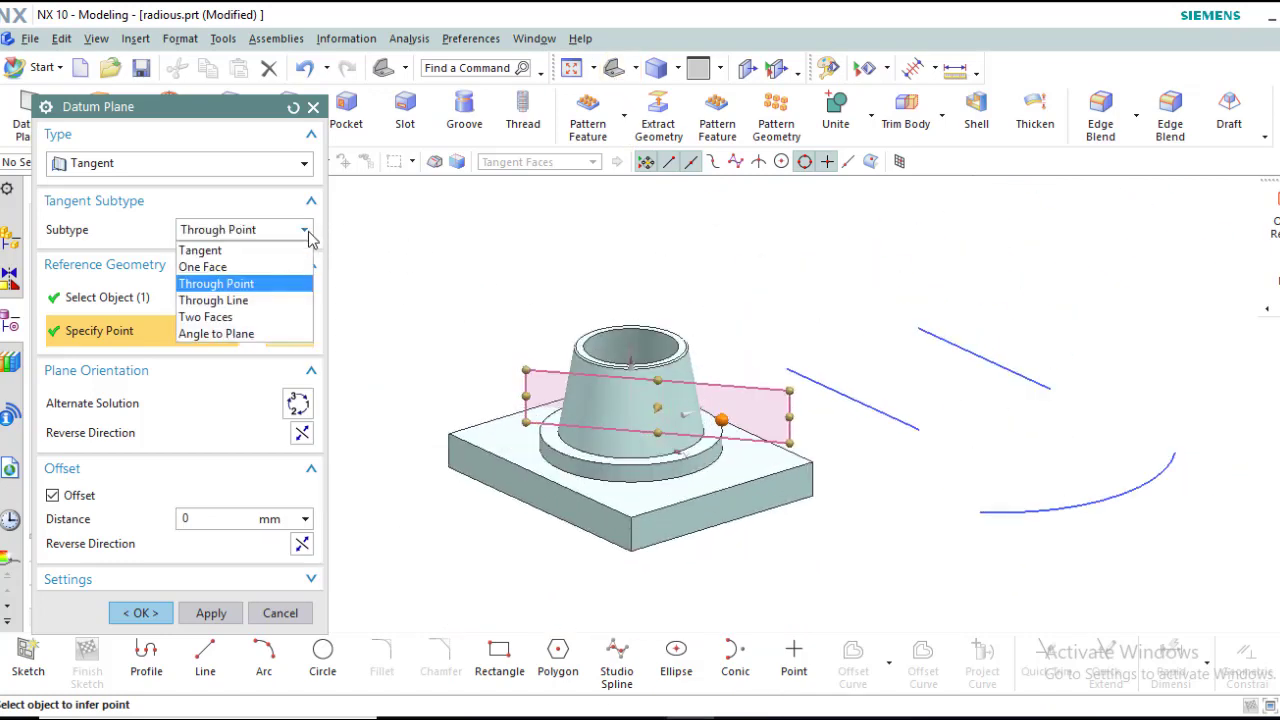
click(308, 236)
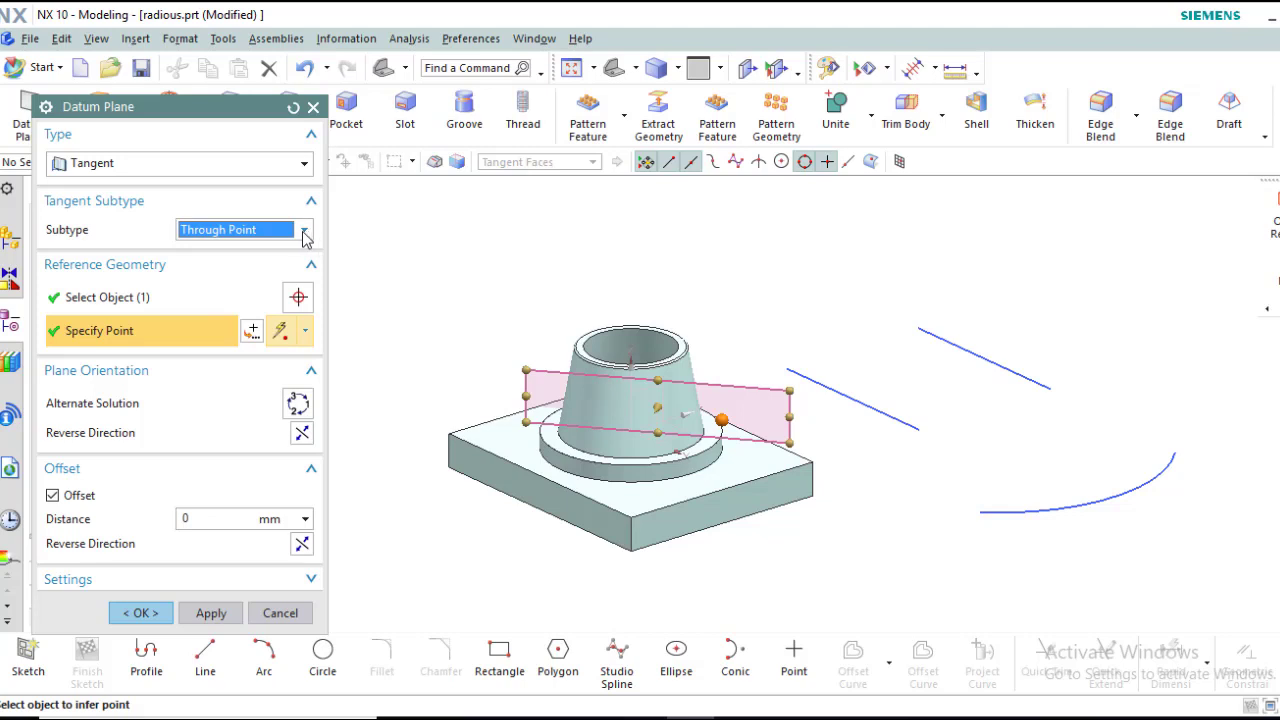
scroll(305, 237, down, 1)
click(304, 234)
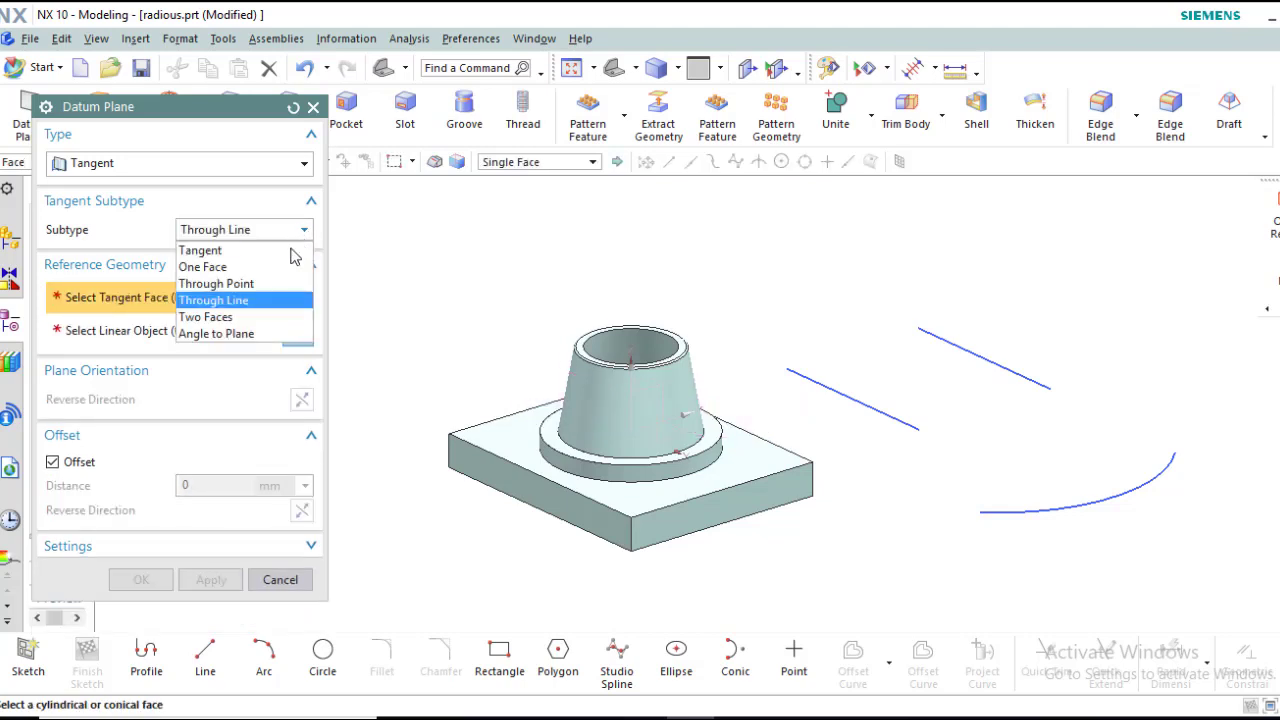
click(266, 336)
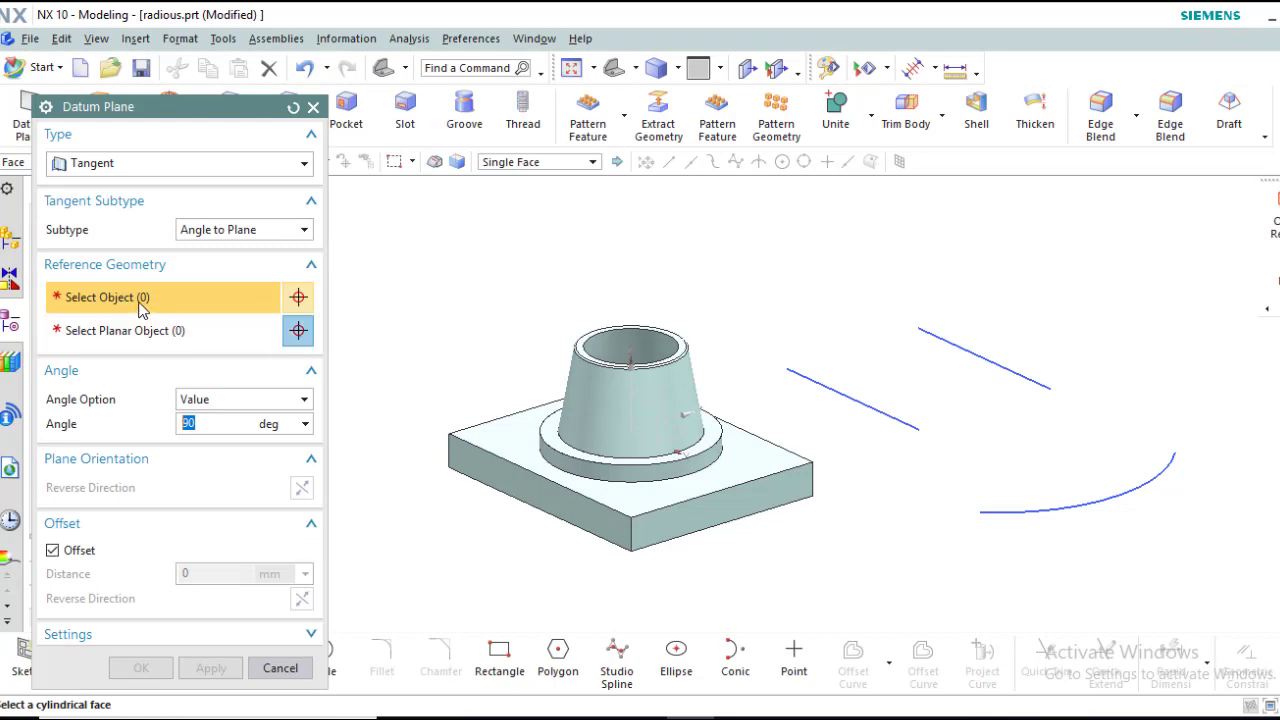
click(605, 466)
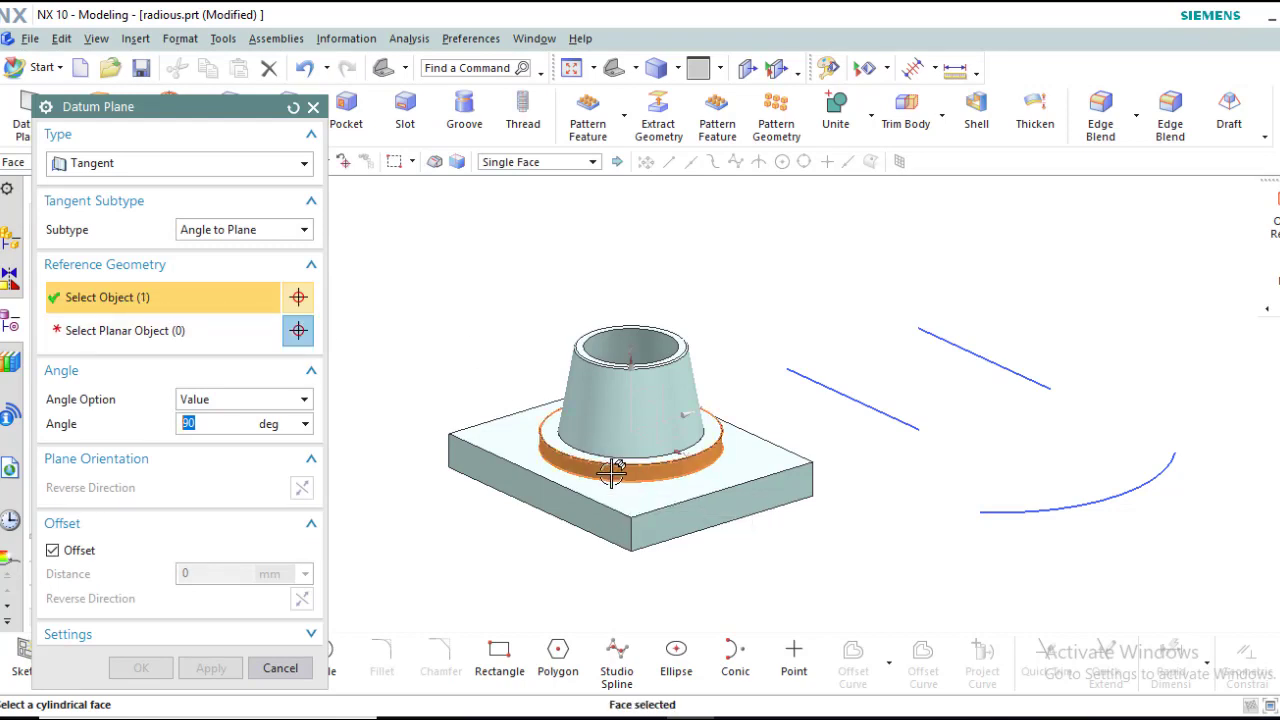
click(113, 342)
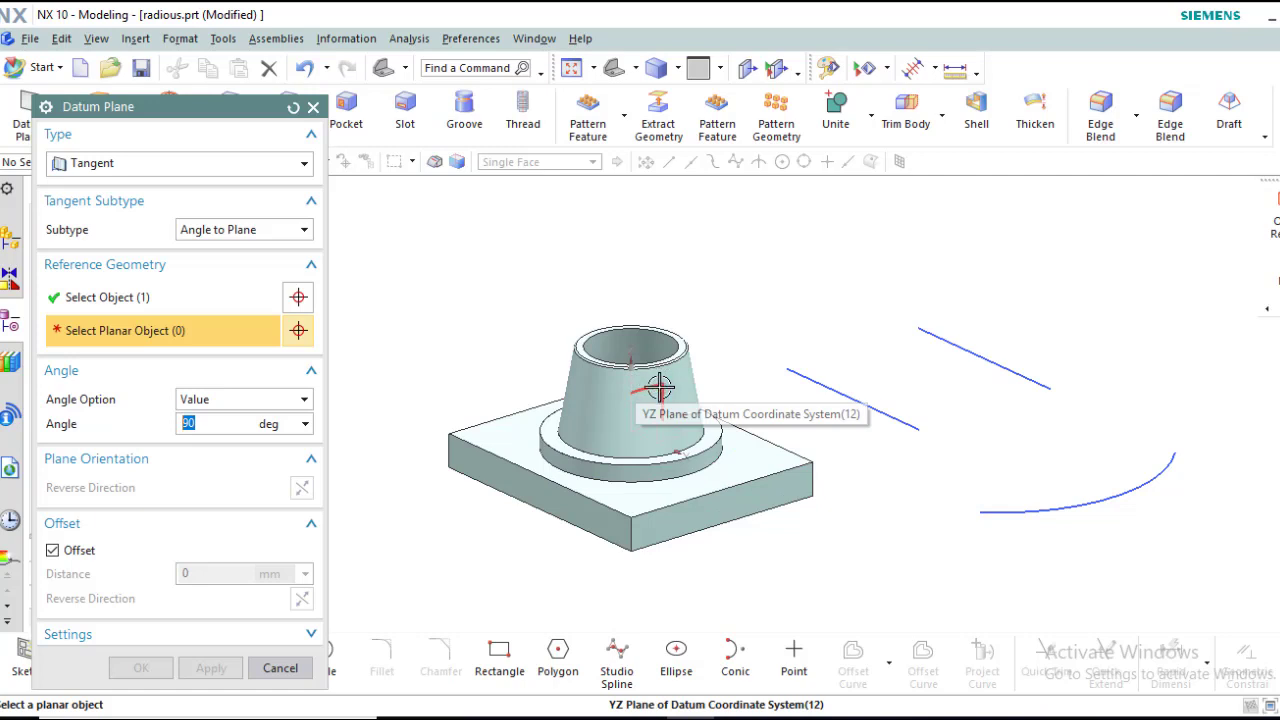
click(659, 387)
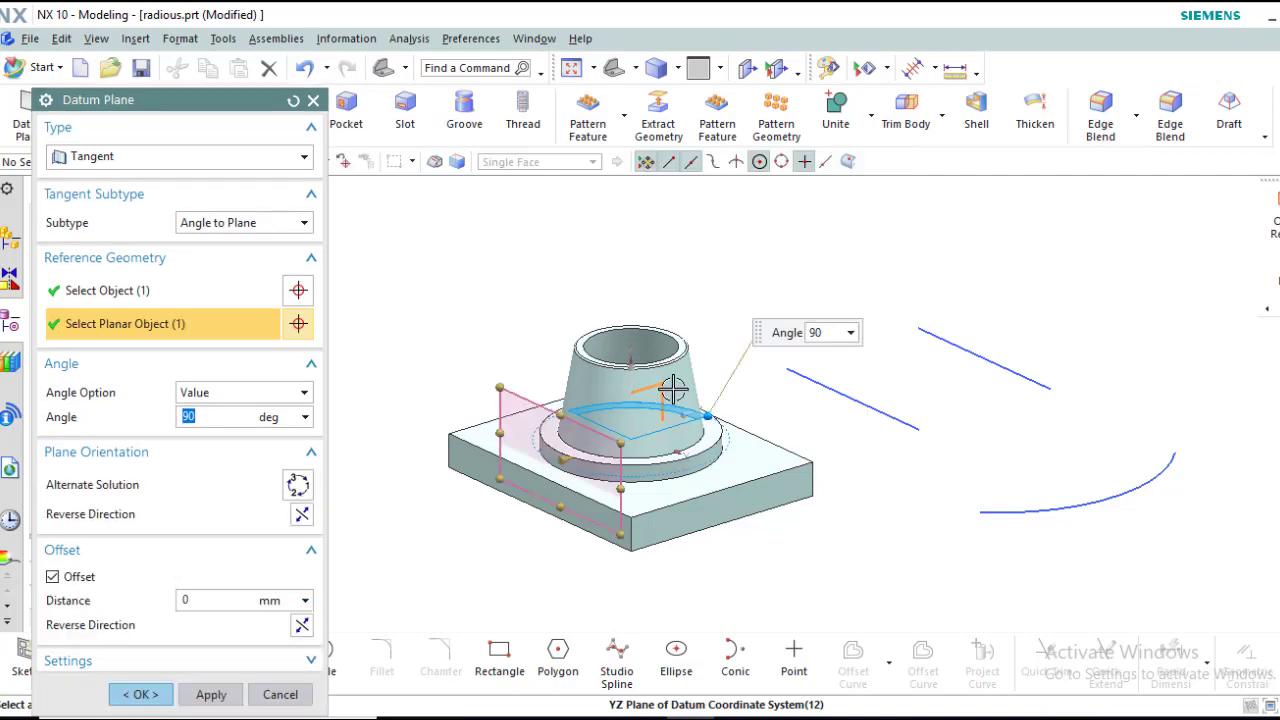
Step: Try angles of 166 and 15 degrees for the tangent plane and set the angle to 45 degrees
drag(714, 432, 710, 458)
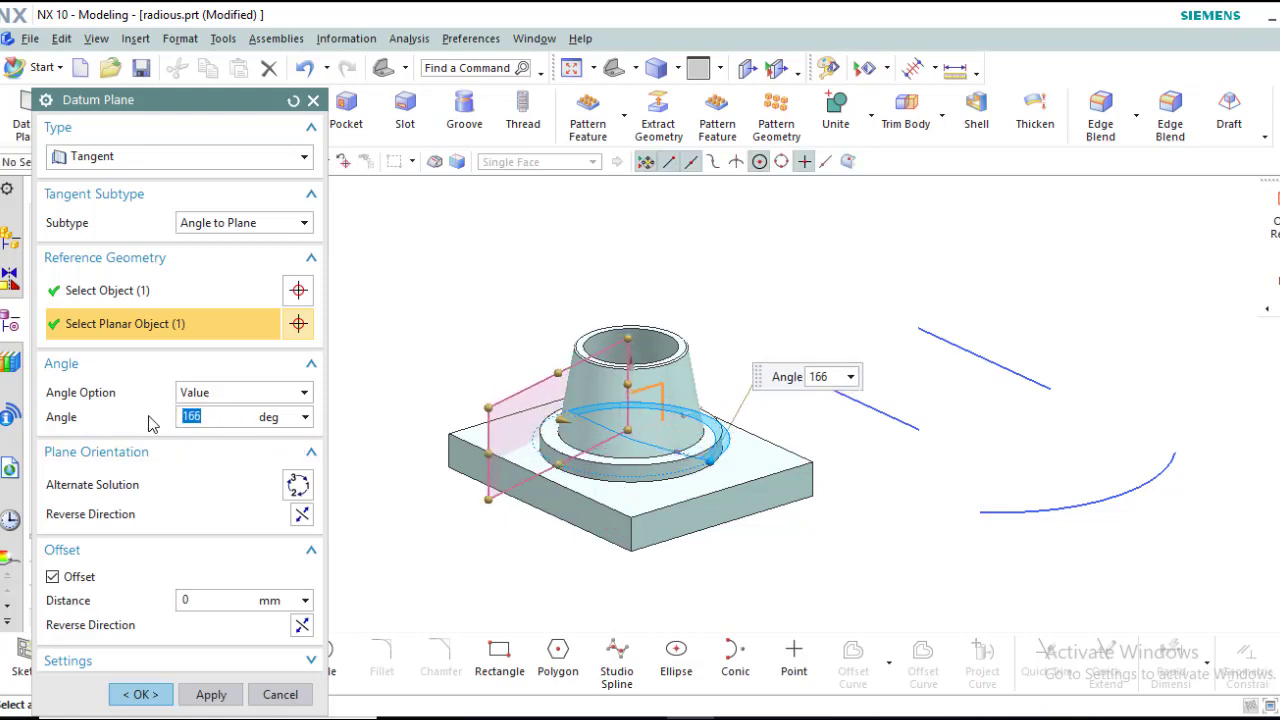
key(Return)
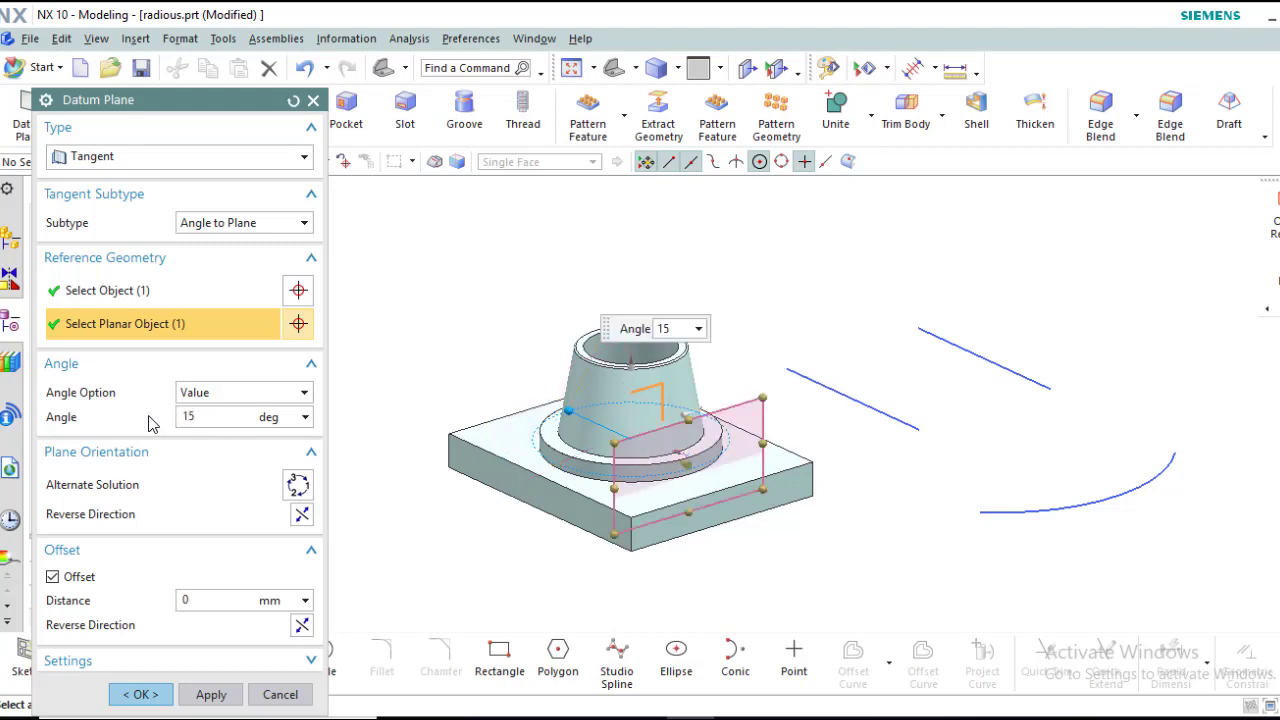
key(Return)
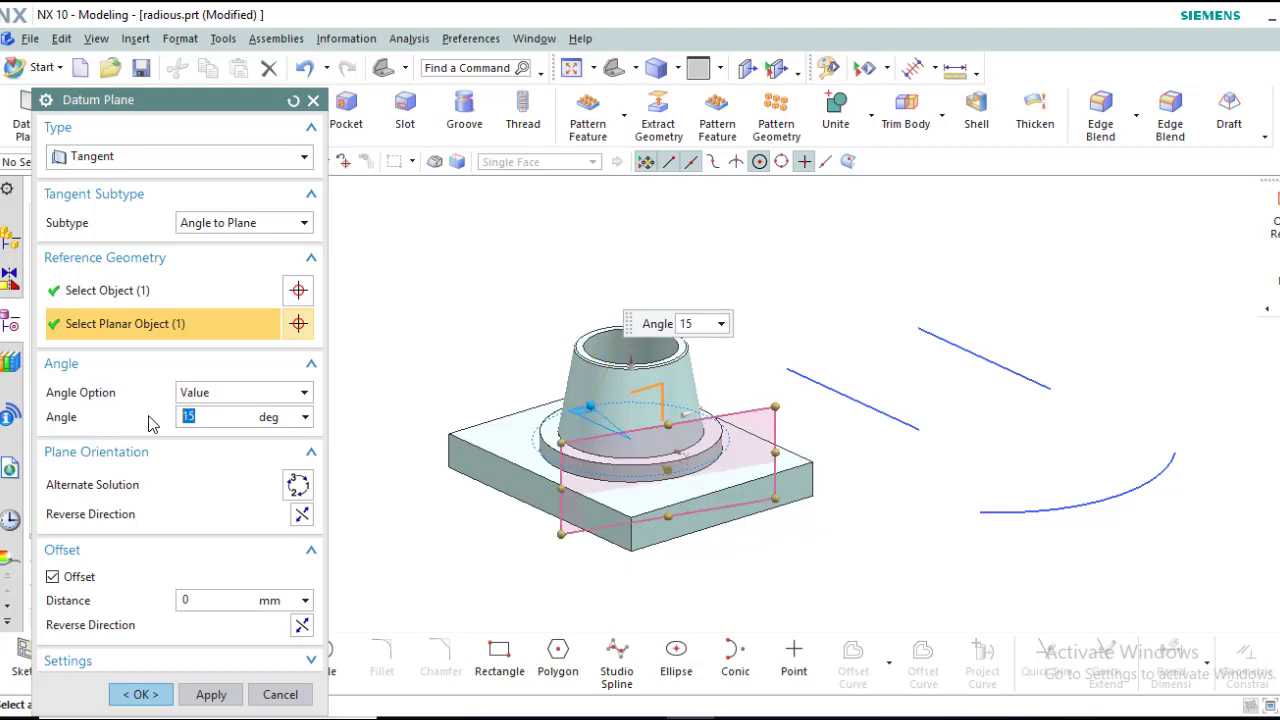
text(45)
key(Return)
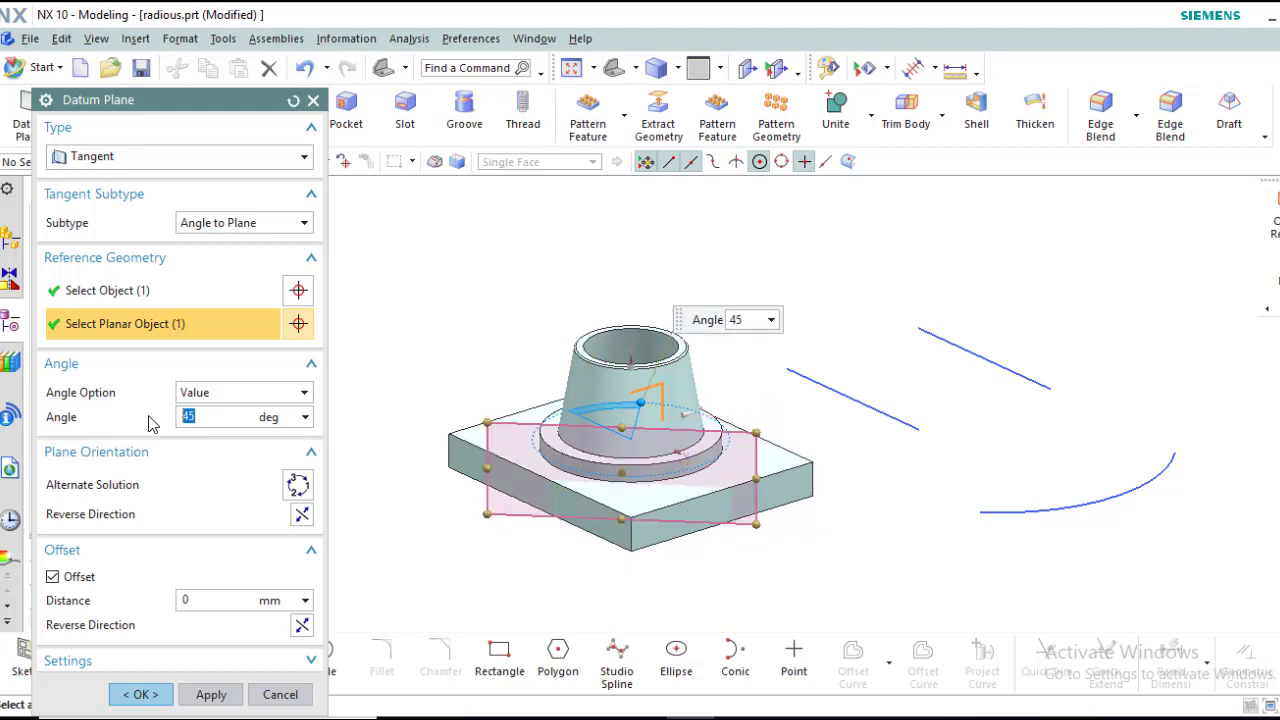
Step: Cycle through the alternate solutions of the 45-degree tangent plane and choose the one on the collar's far side
click(297, 487)
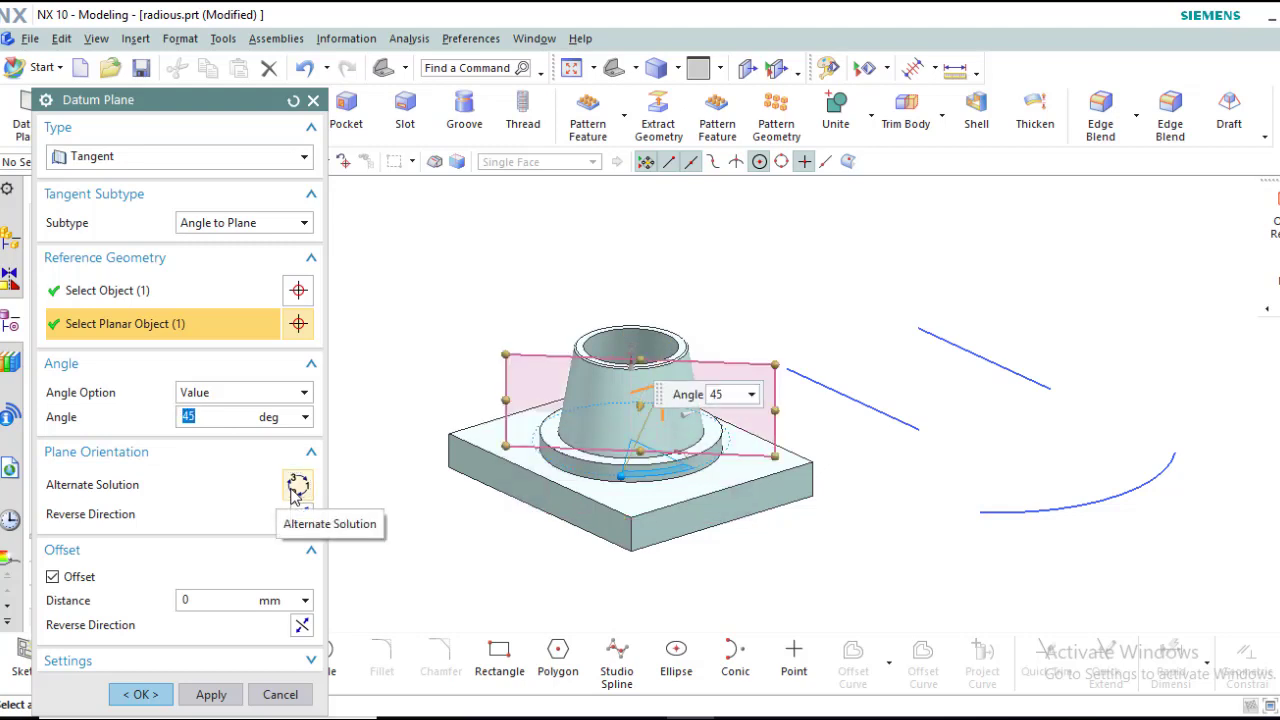
click(297, 487)
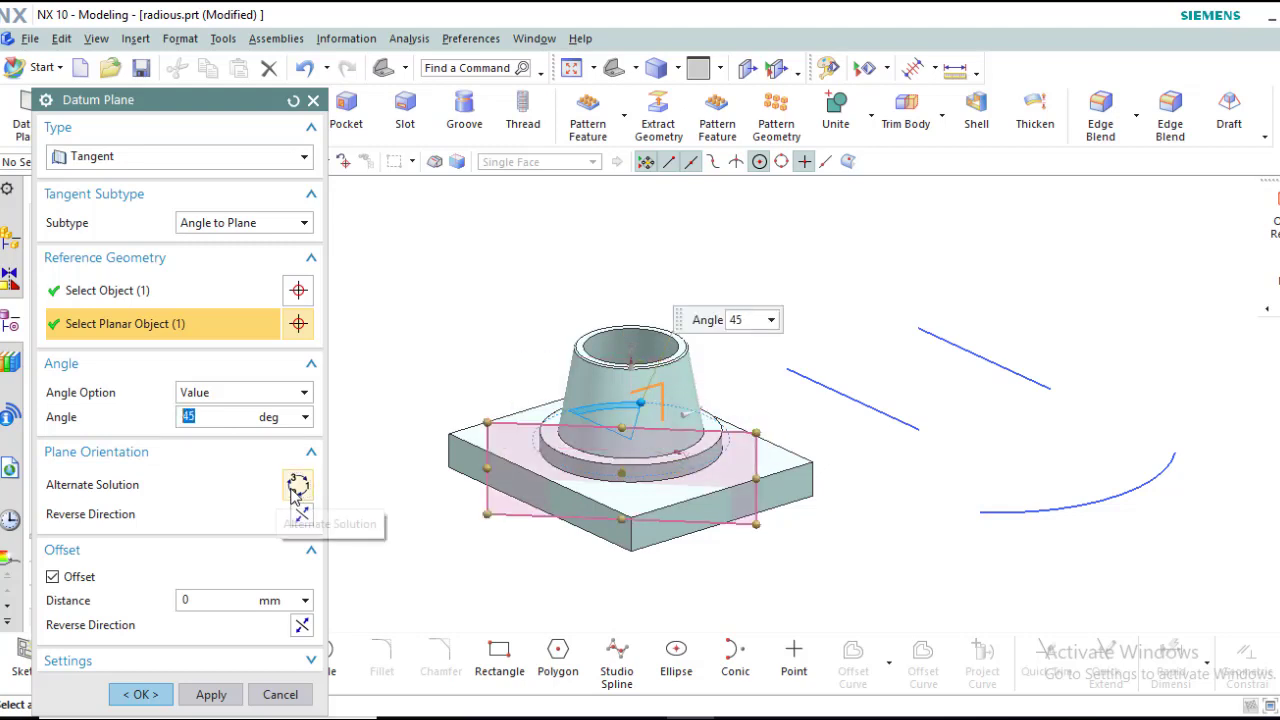
click(297, 487)
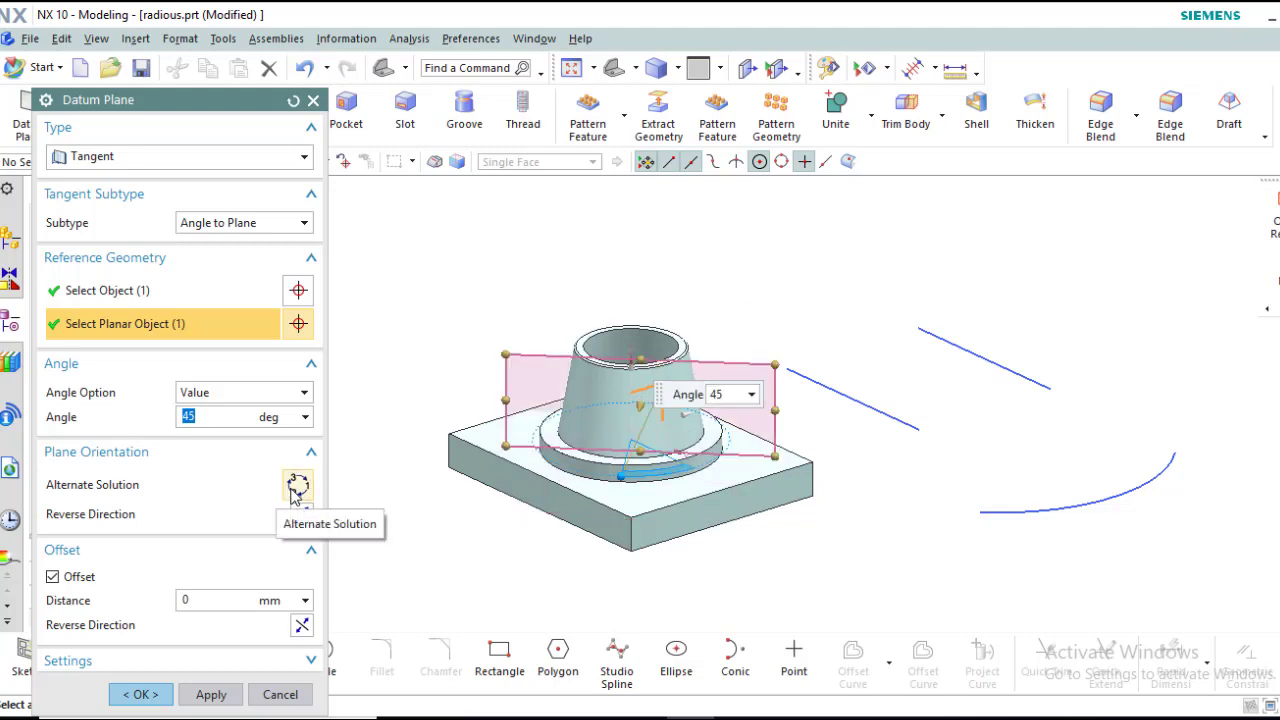
click(297, 487)
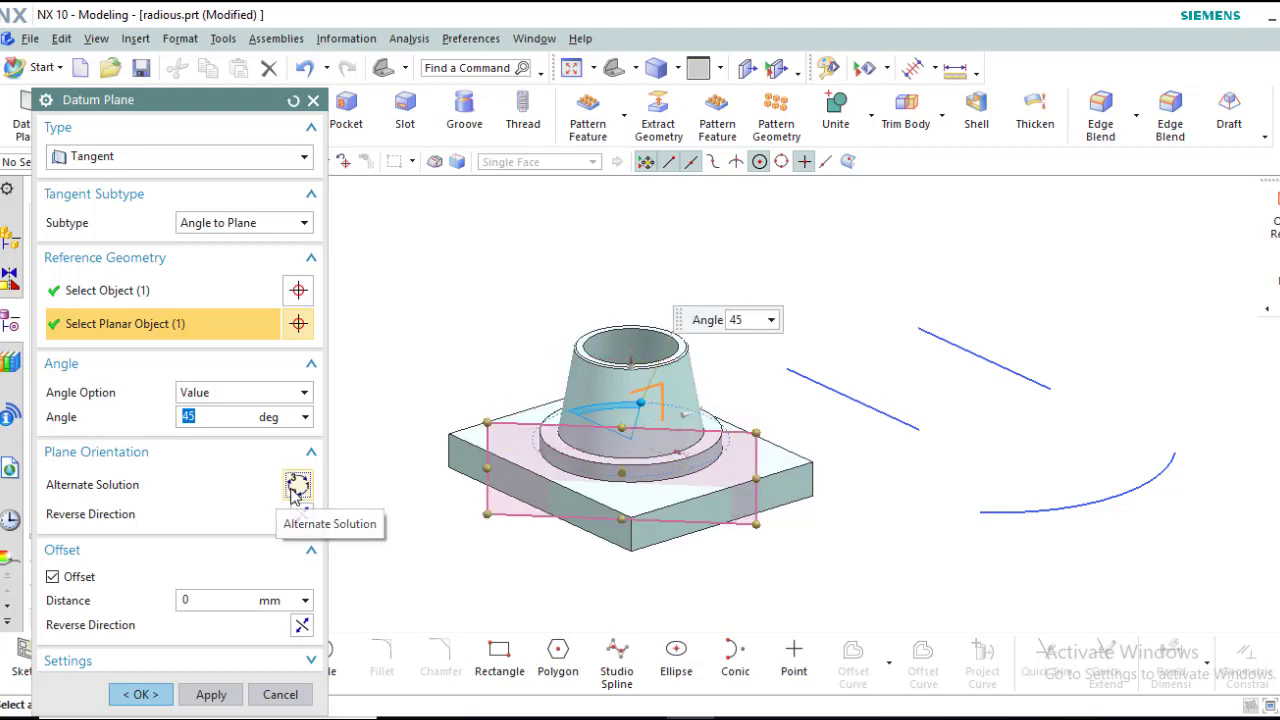
click(297, 487)
middle_drag(498, 522, 470, 546)
click(298, 486)
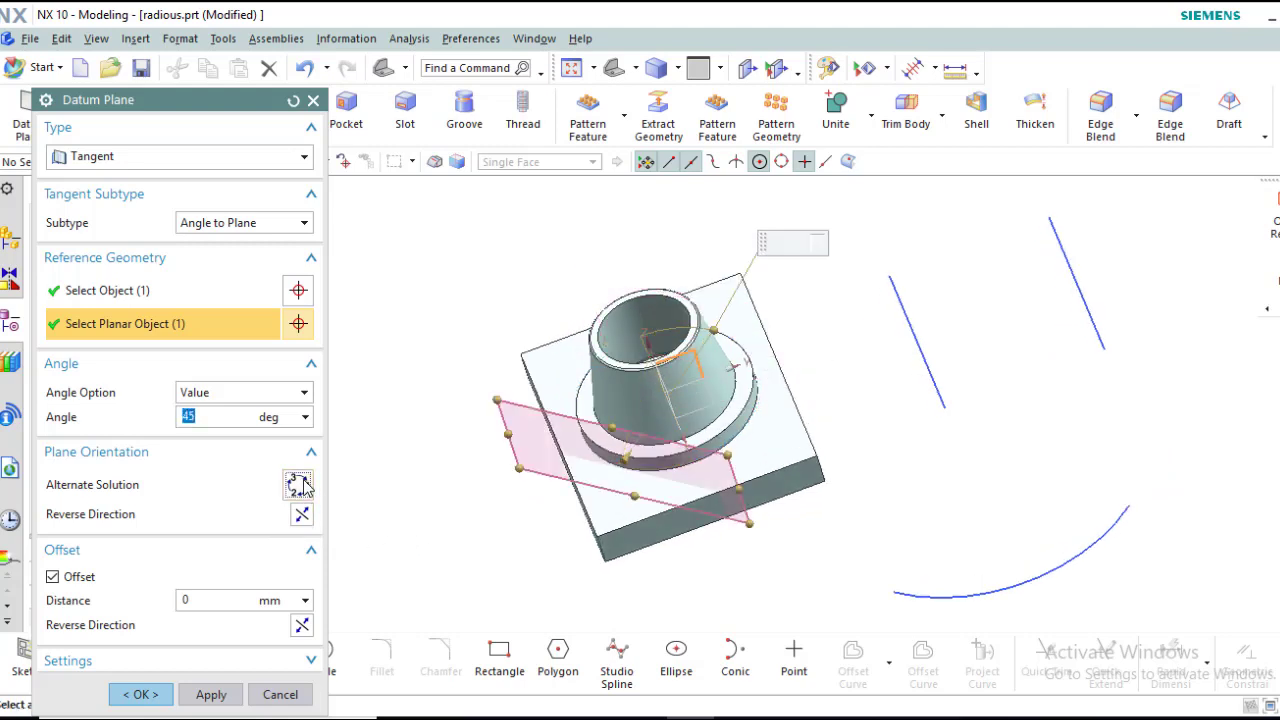
click(299, 486)
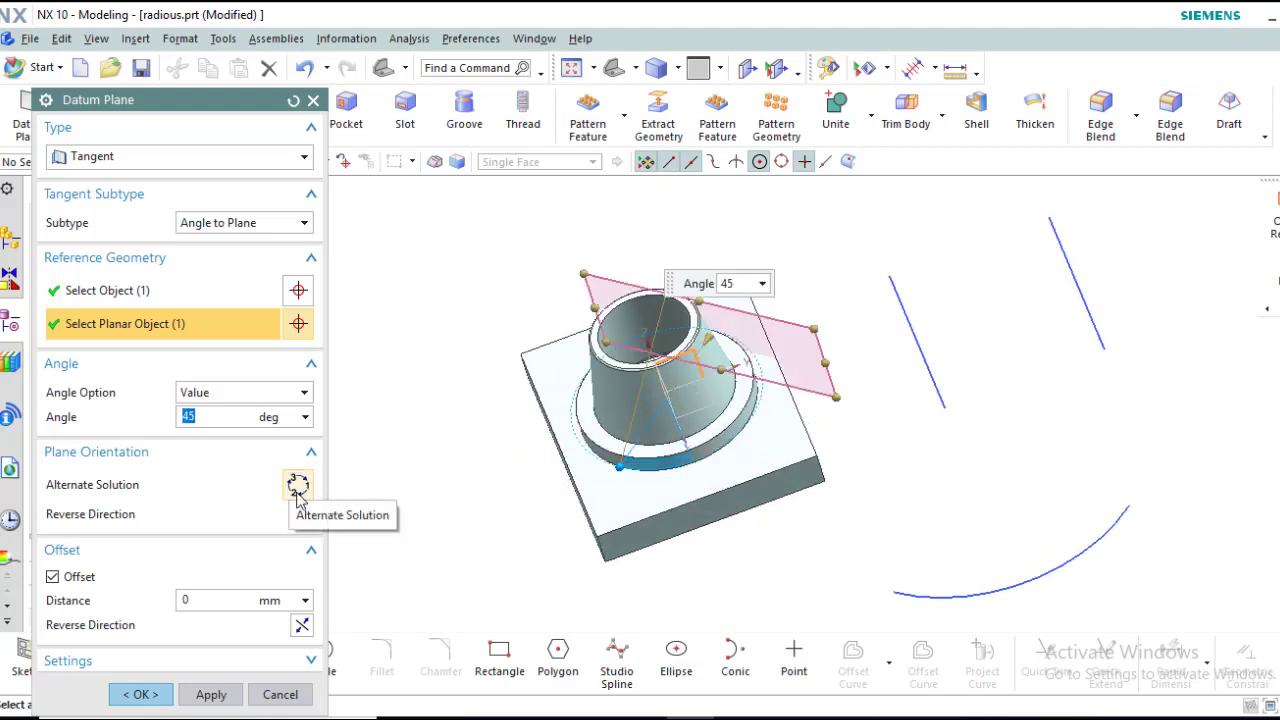
Step: Reverse the tangent plane's normal direction and set its offset distance to 20 mm
click(301, 516)
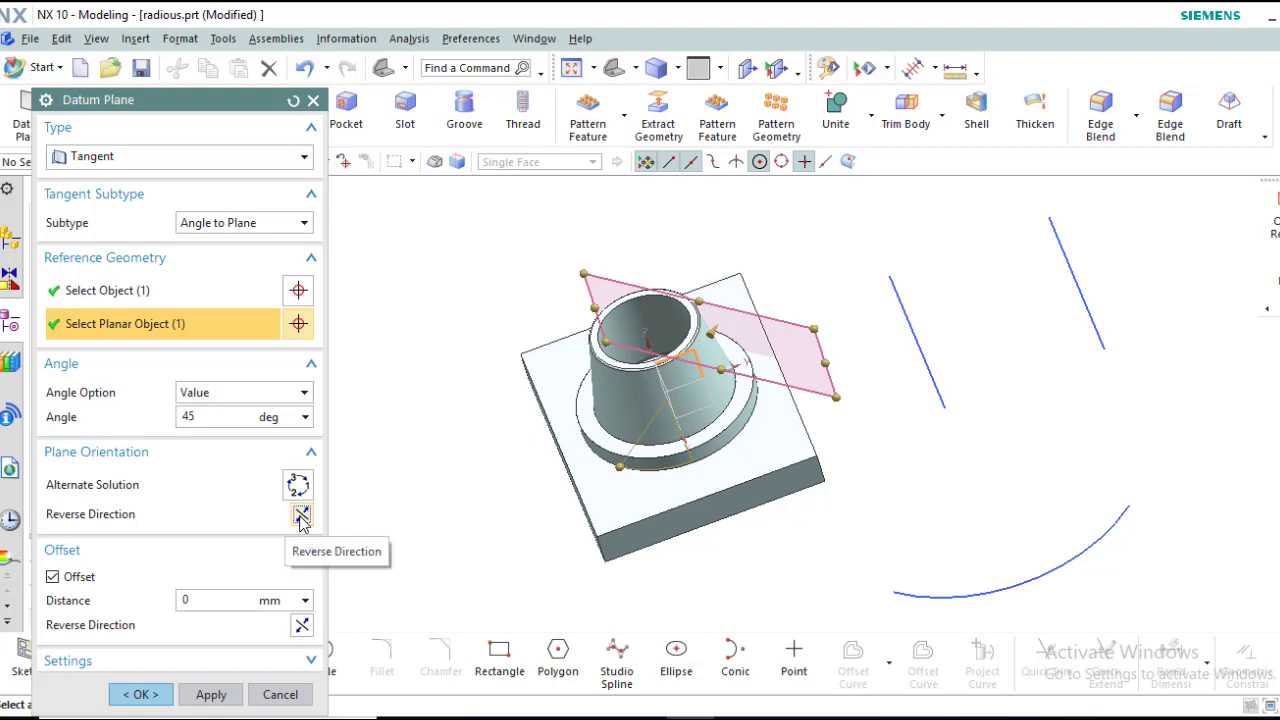
click(195, 600)
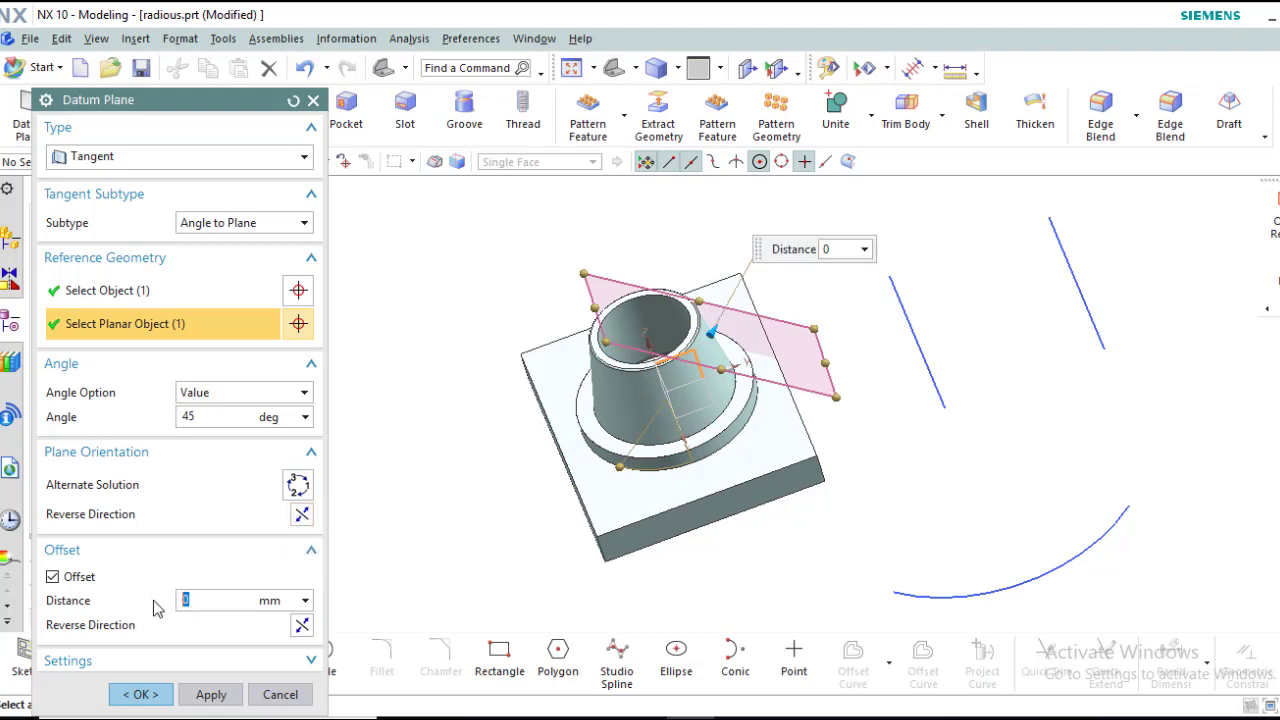
key(Return)
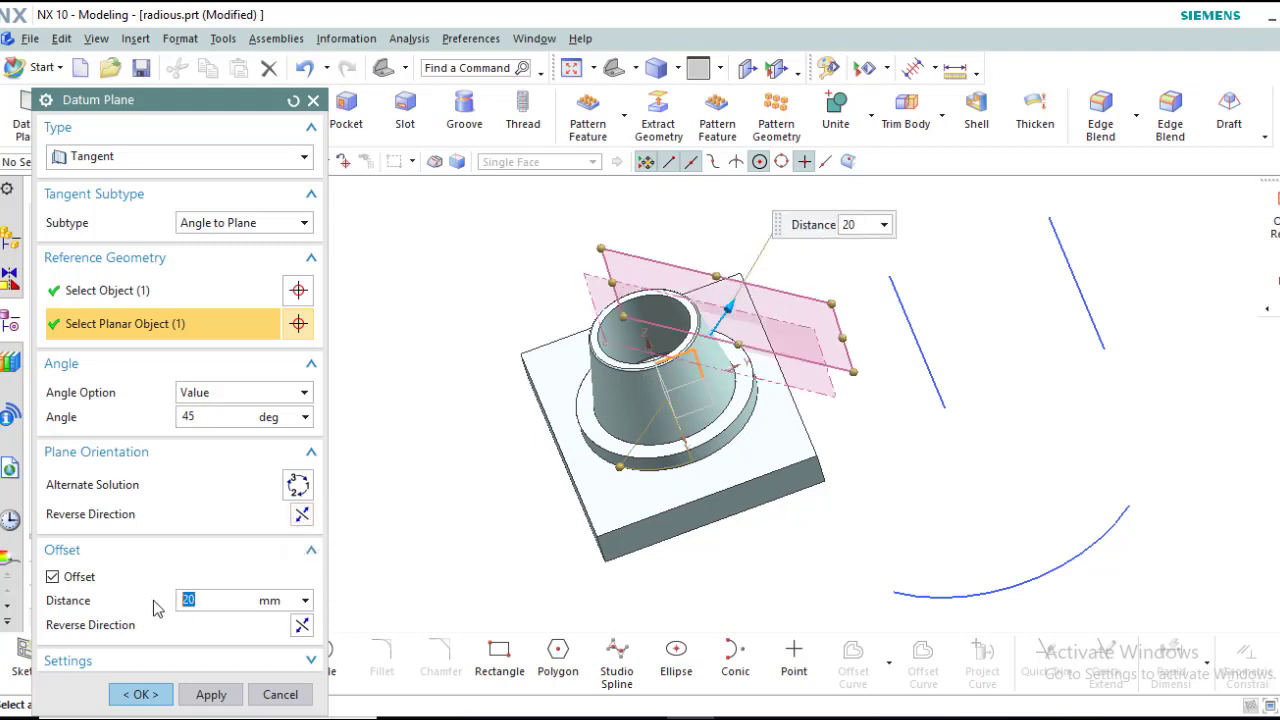
Step: Switch the 45-degree tangent plane to its alternate solution on the collar's near side
click(297, 486)
middle_drag(475, 563, 457, 615)
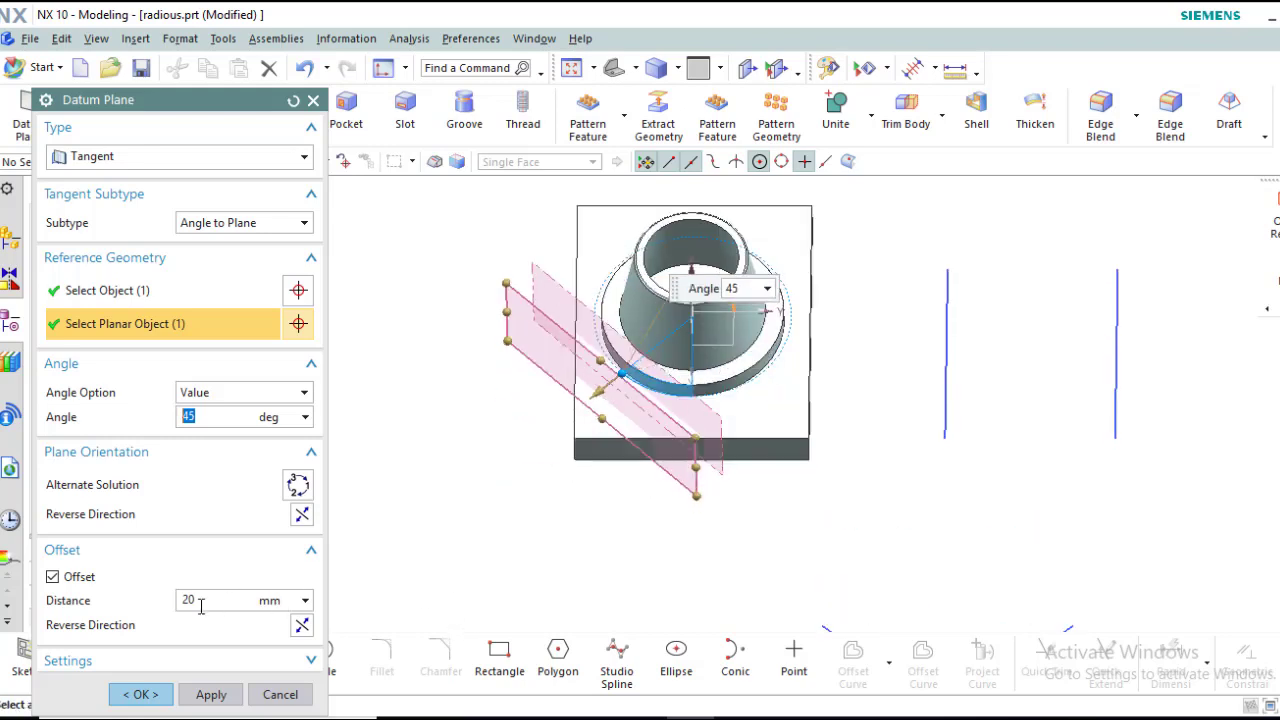
Step: Define a Through Object plane on the base block's short side face facing the X direction, with an offset distance of 0 mm
click(304, 160)
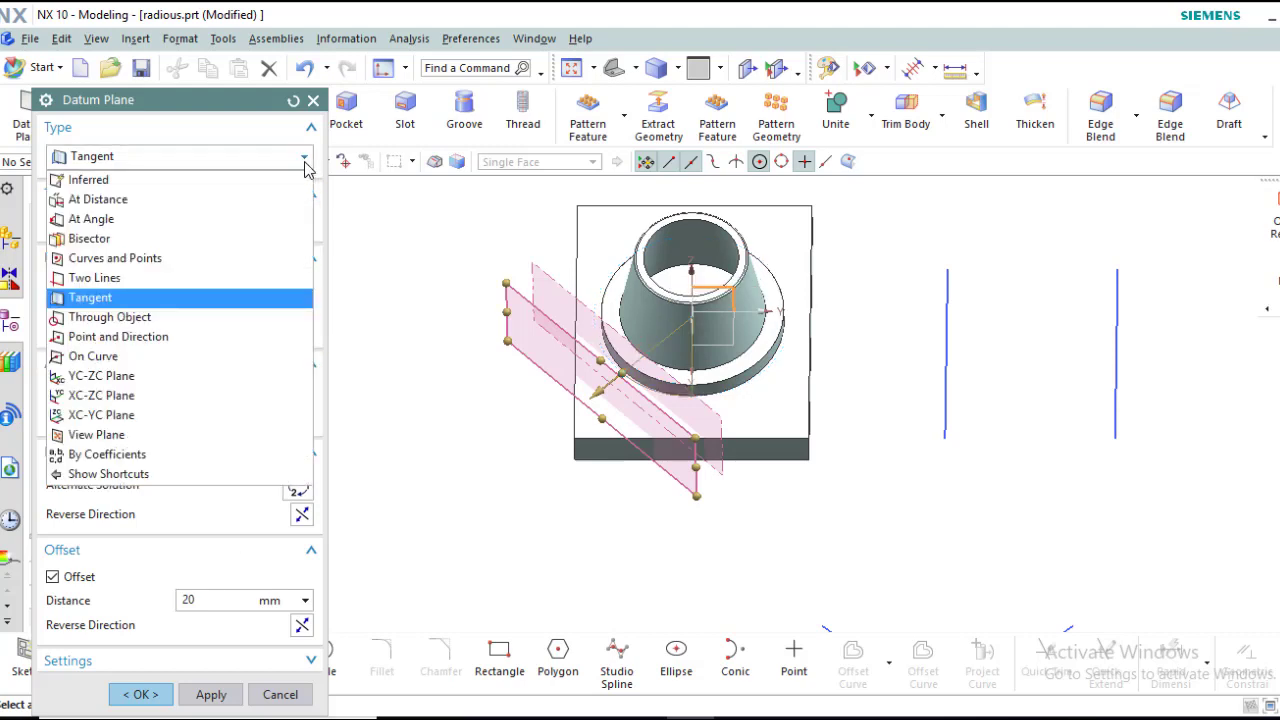
click(151, 316)
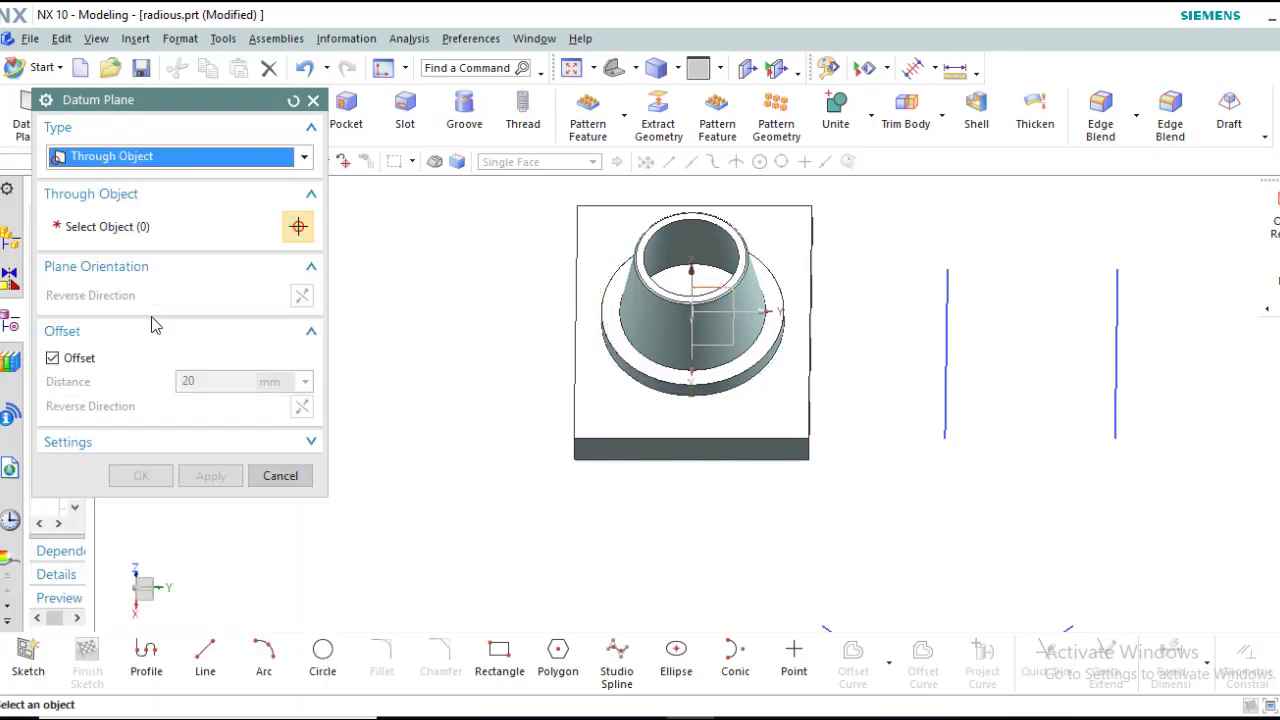
middle_drag(404, 469, 412, 400)
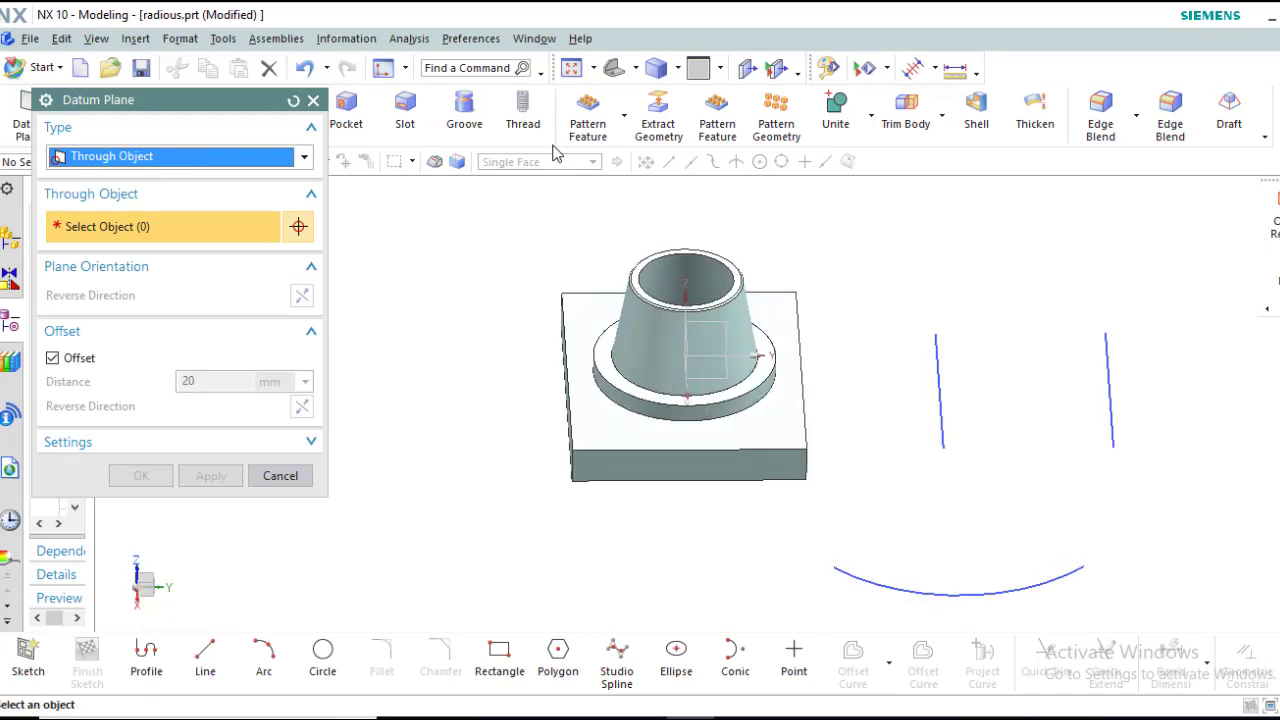
click(610, 73)
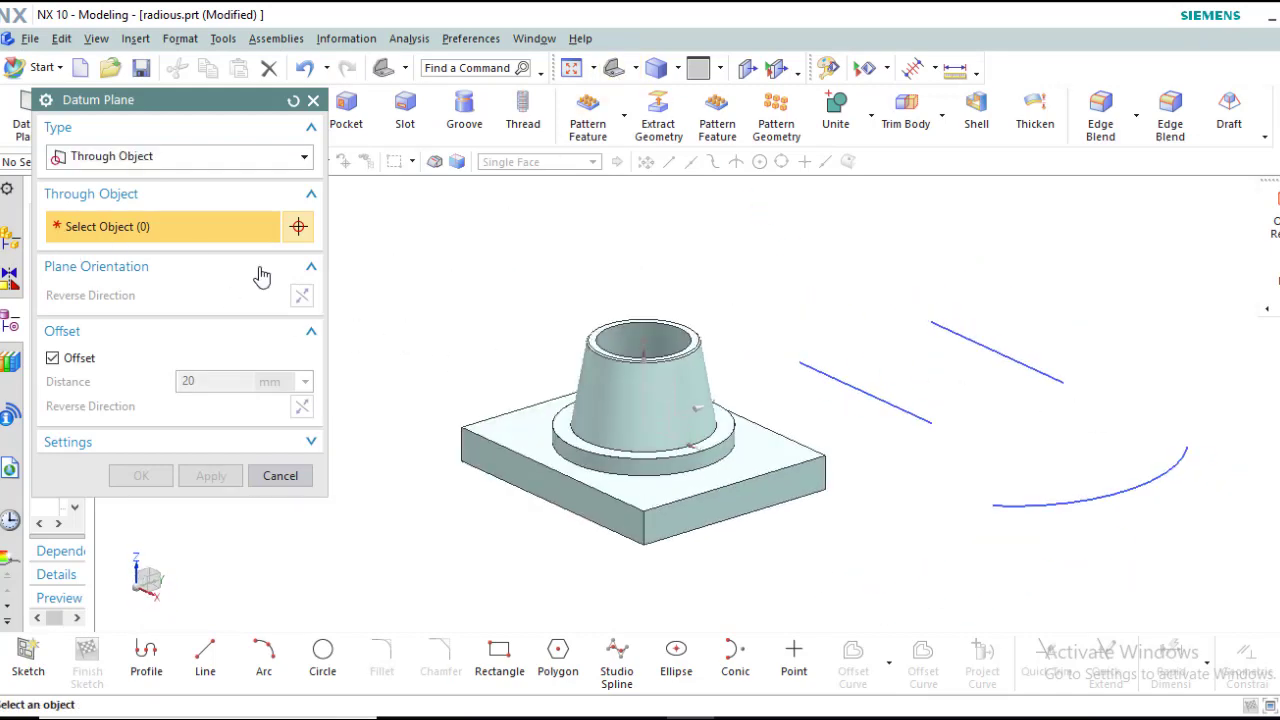
click(680, 511)
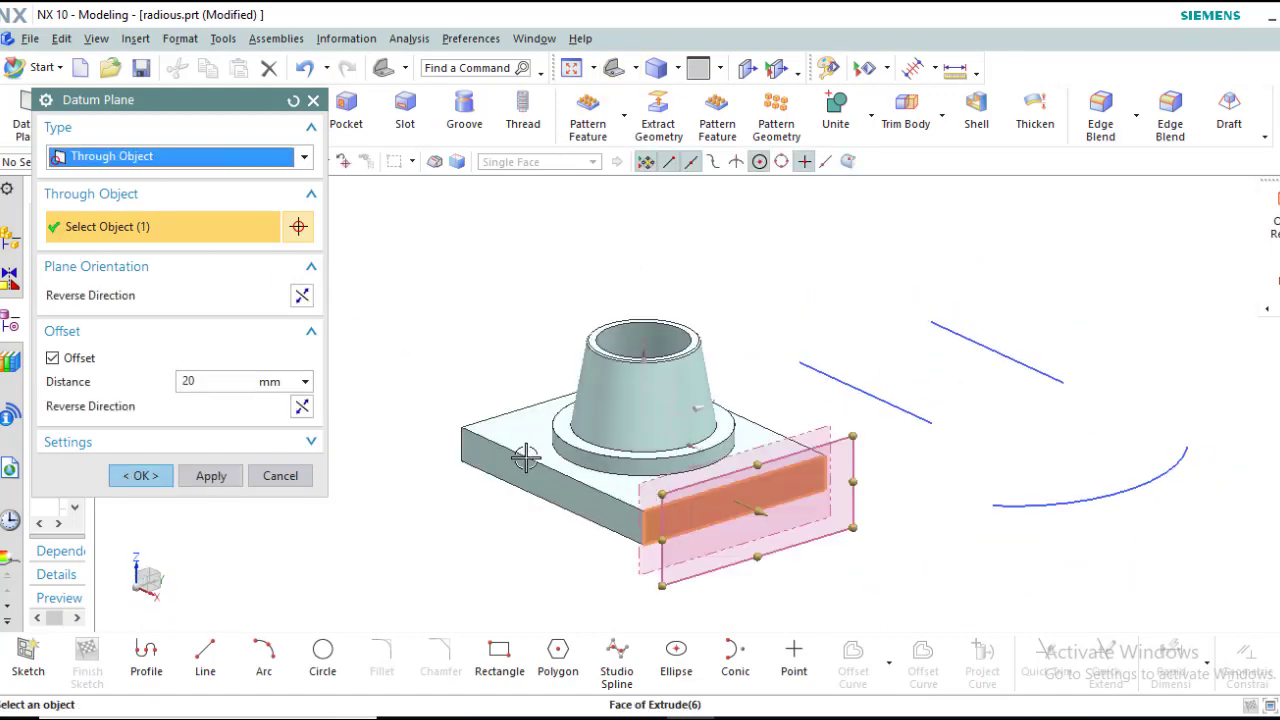
click(203, 382)
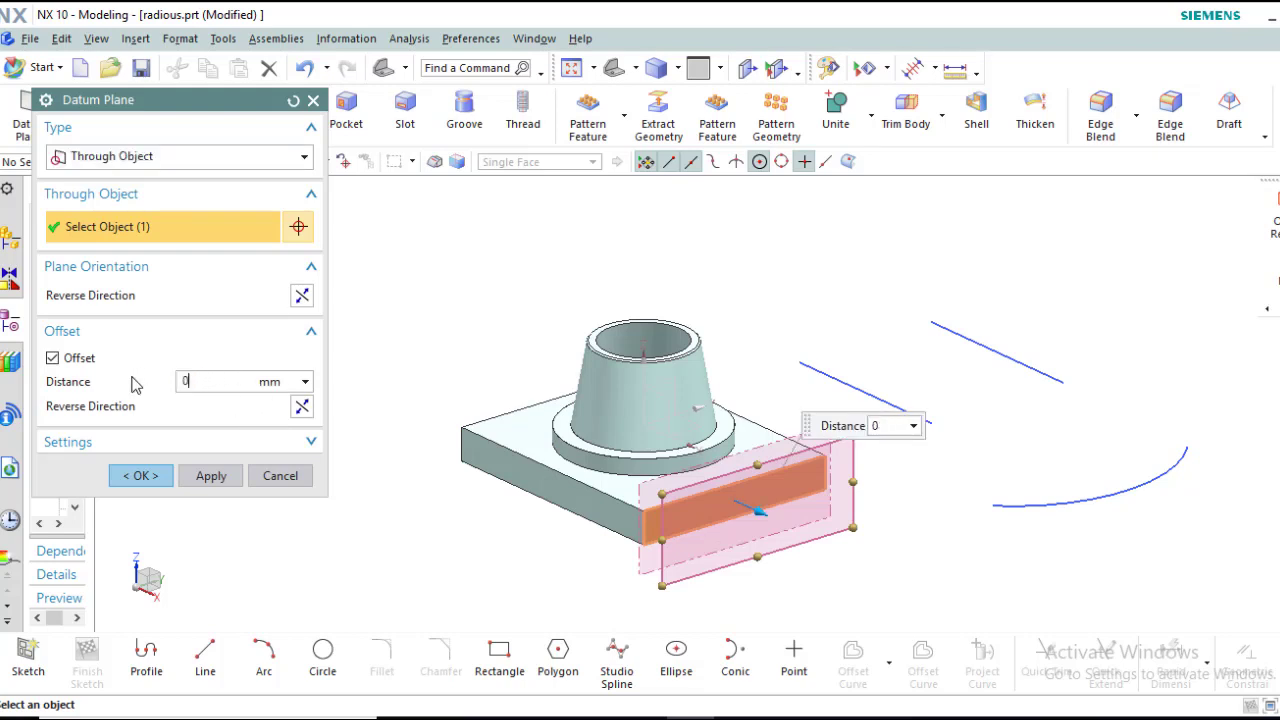
key(Return)
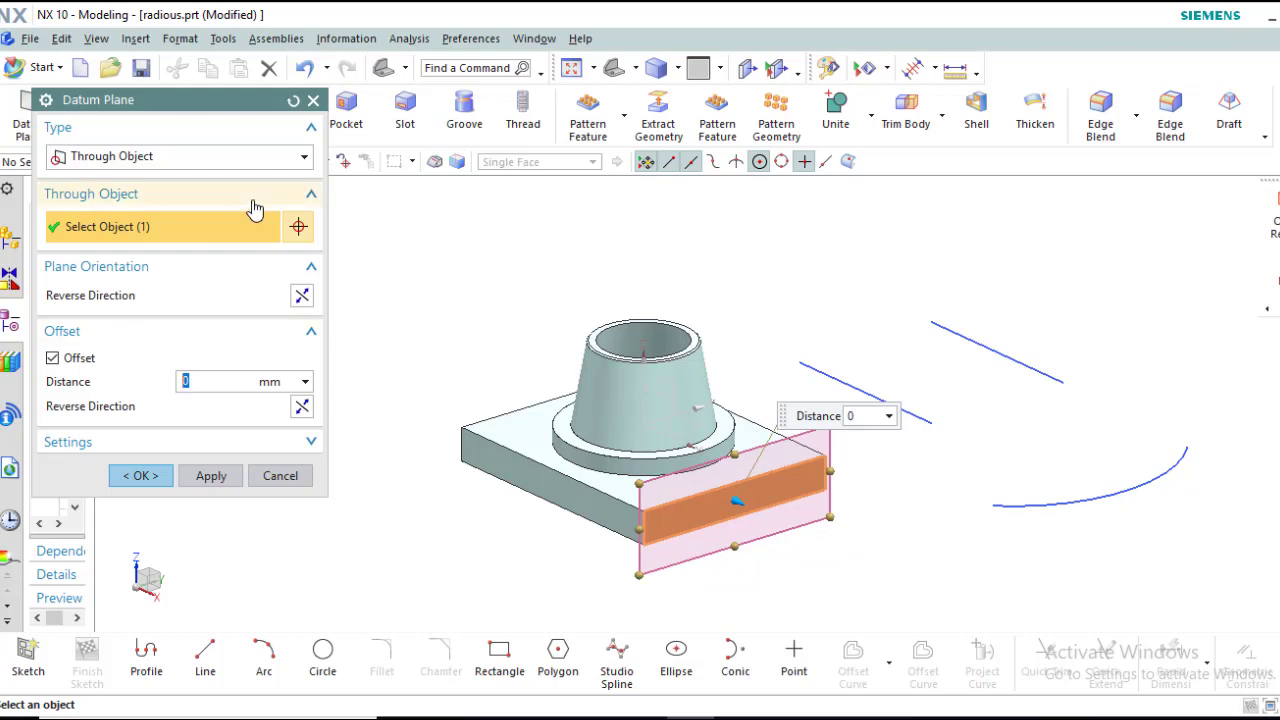
Step: Define a Point and Direction plane at the arc's end point nearest the part
click(303, 158)
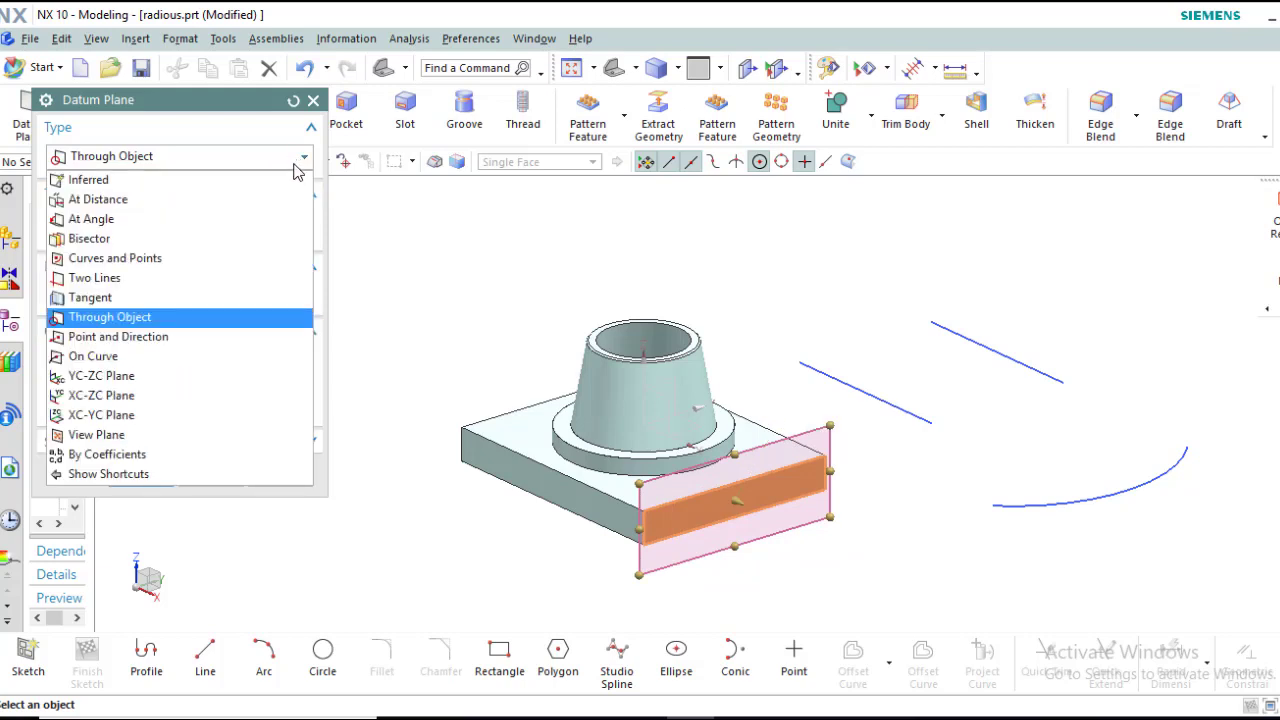
click(158, 337)
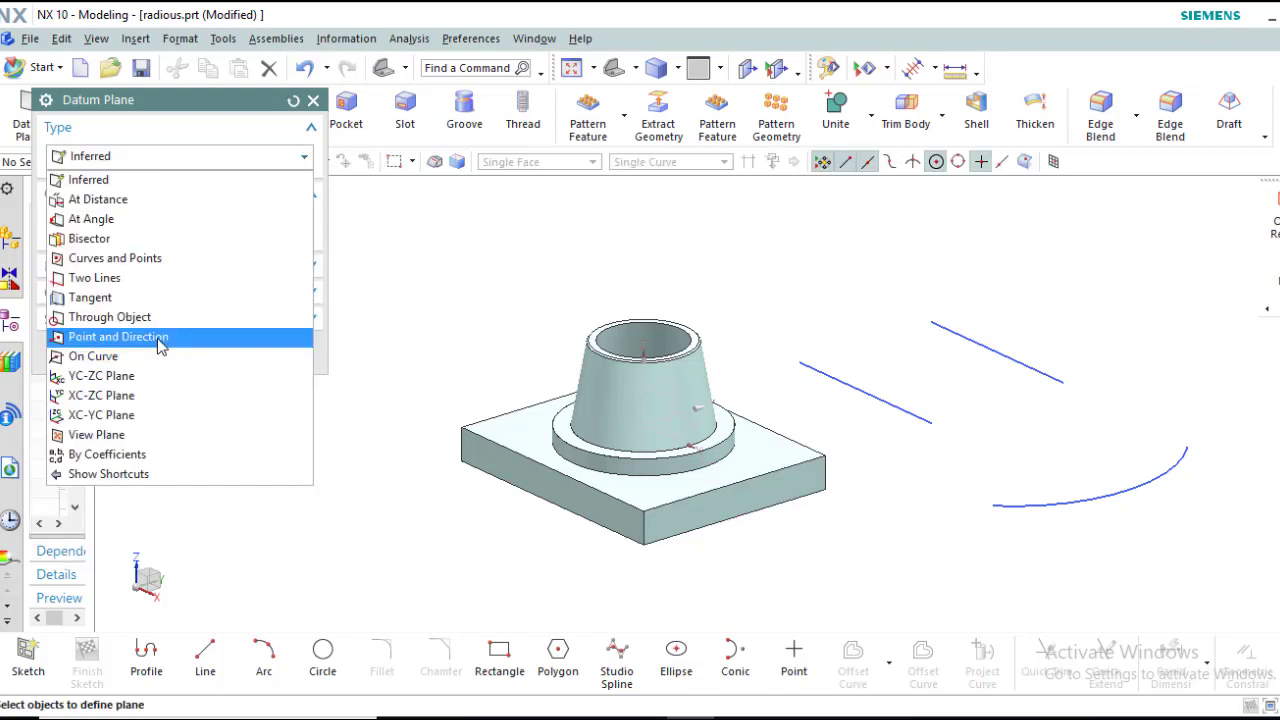
click(158, 337)
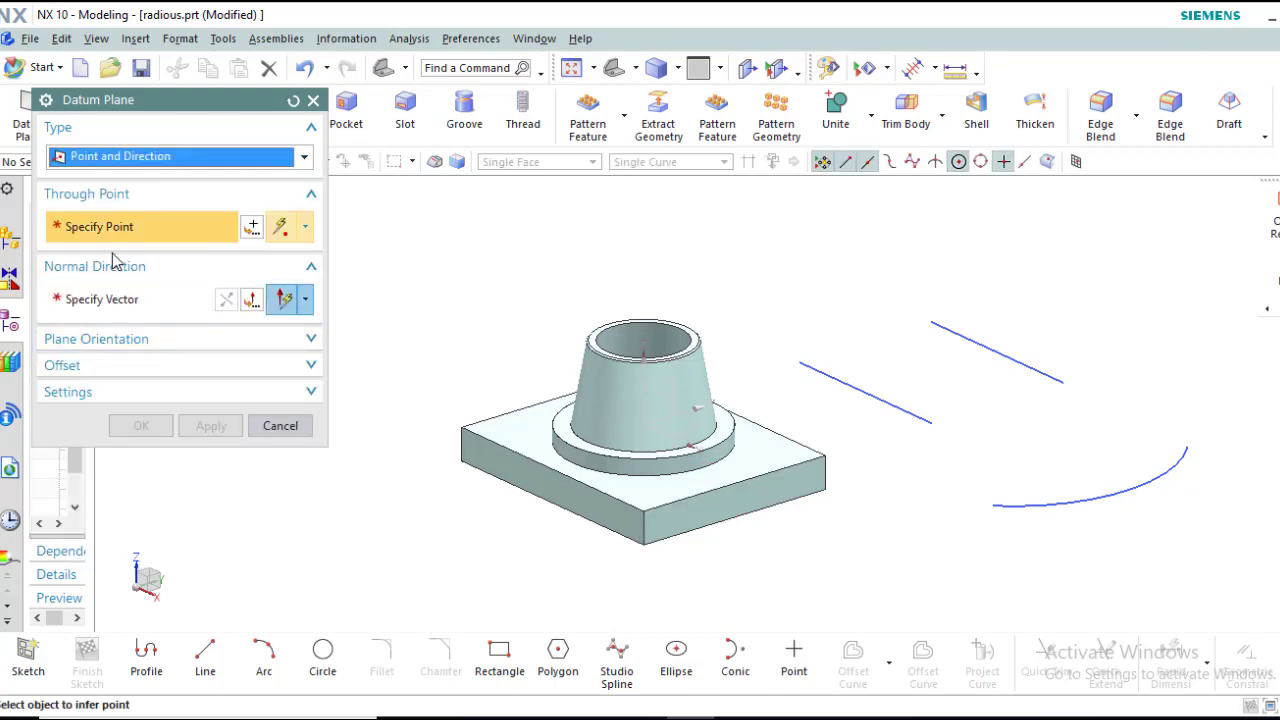
click(989, 507)
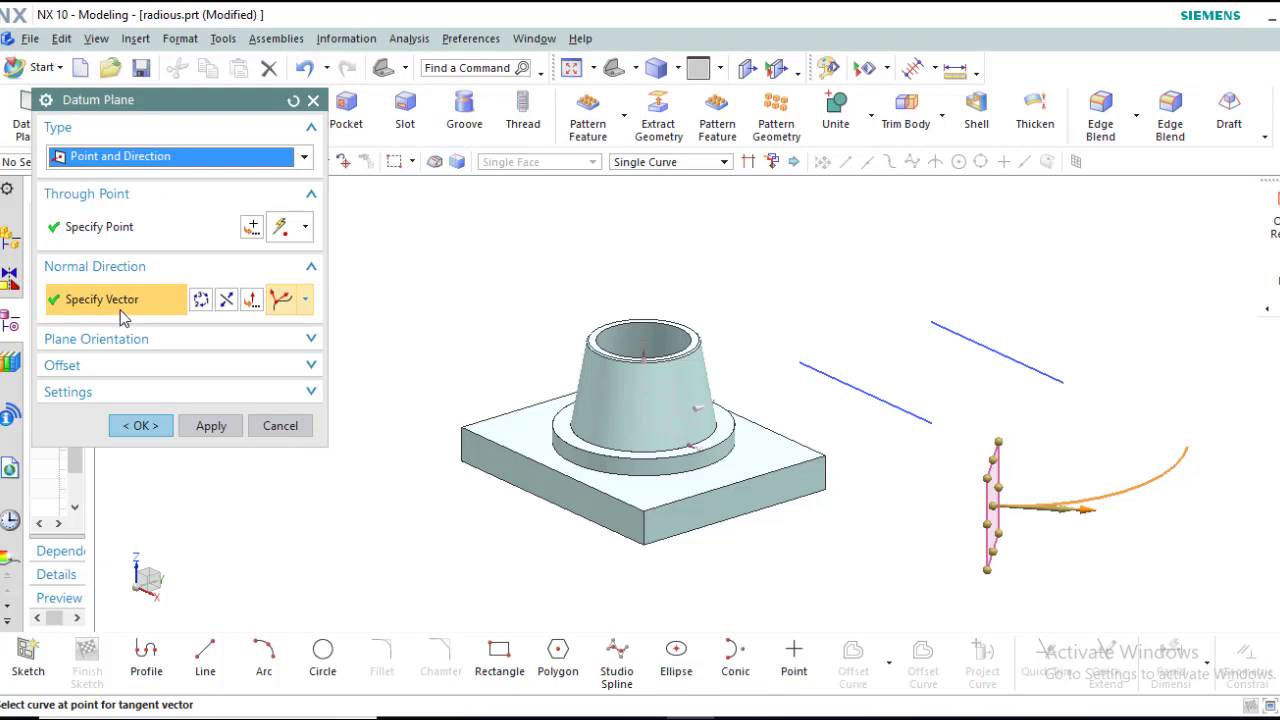
Step: Cycle the plane's normal vector through the curve's normal and binormal directions and back to its tangent
click(200, 302)
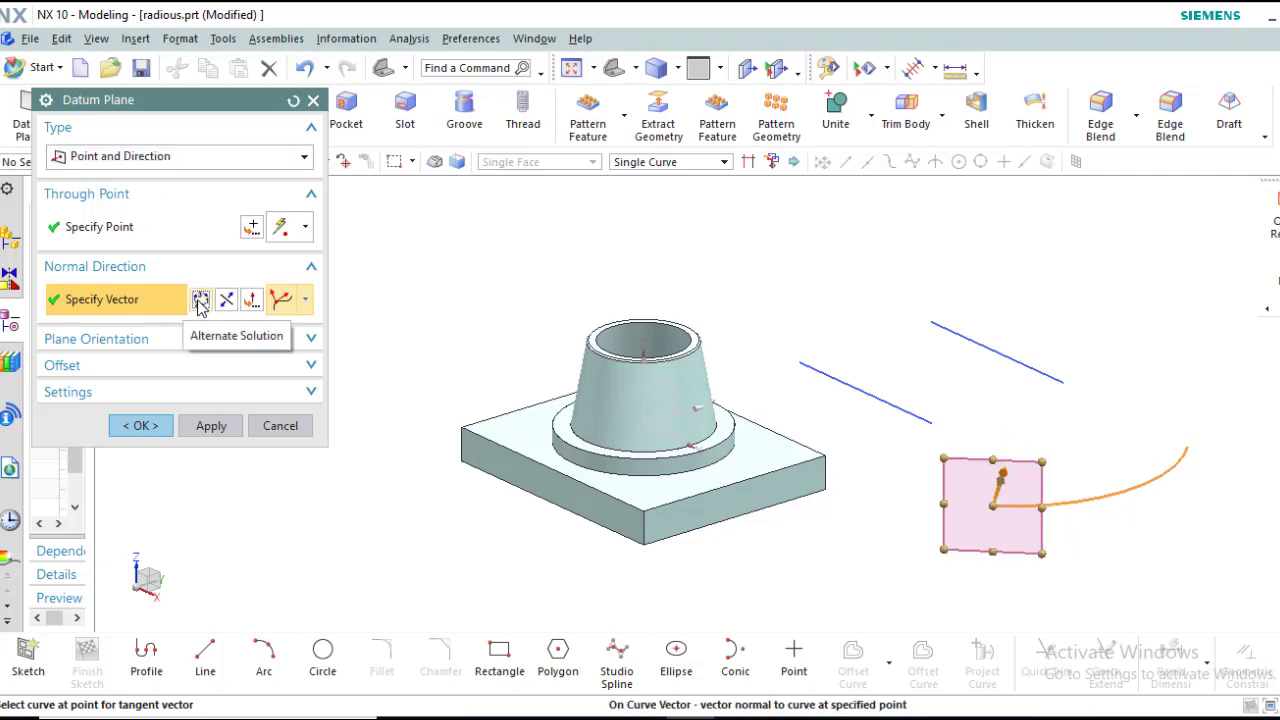
click(200, 302)
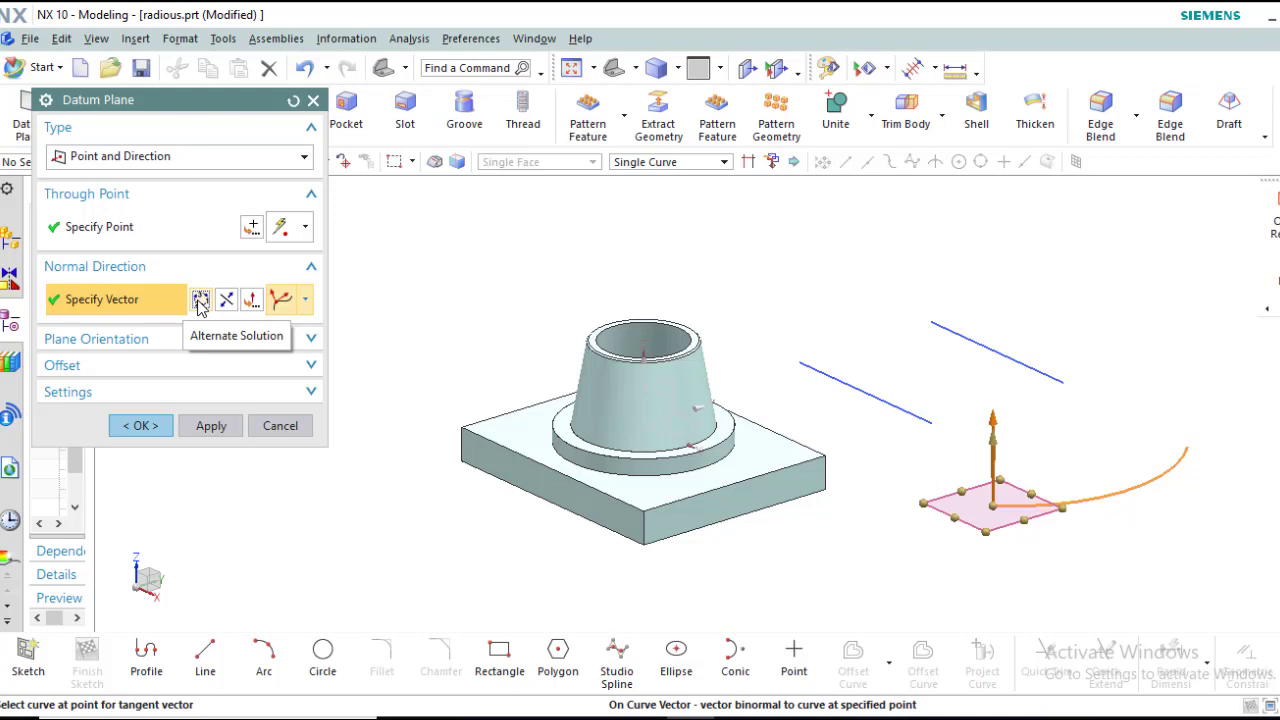
click(200, 302)
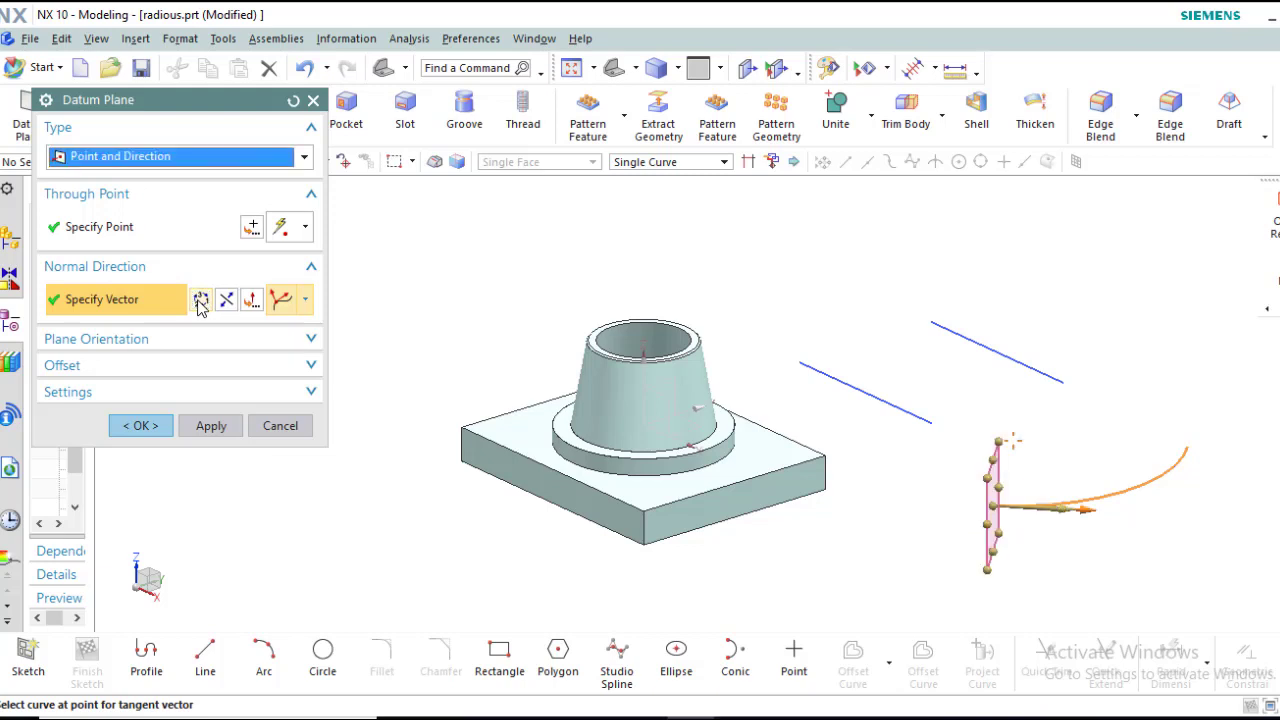
Step: Set the plane's normal to Inferred Vector and try the Y, X and Z axes, ending on the Y axis
click(305, 300)
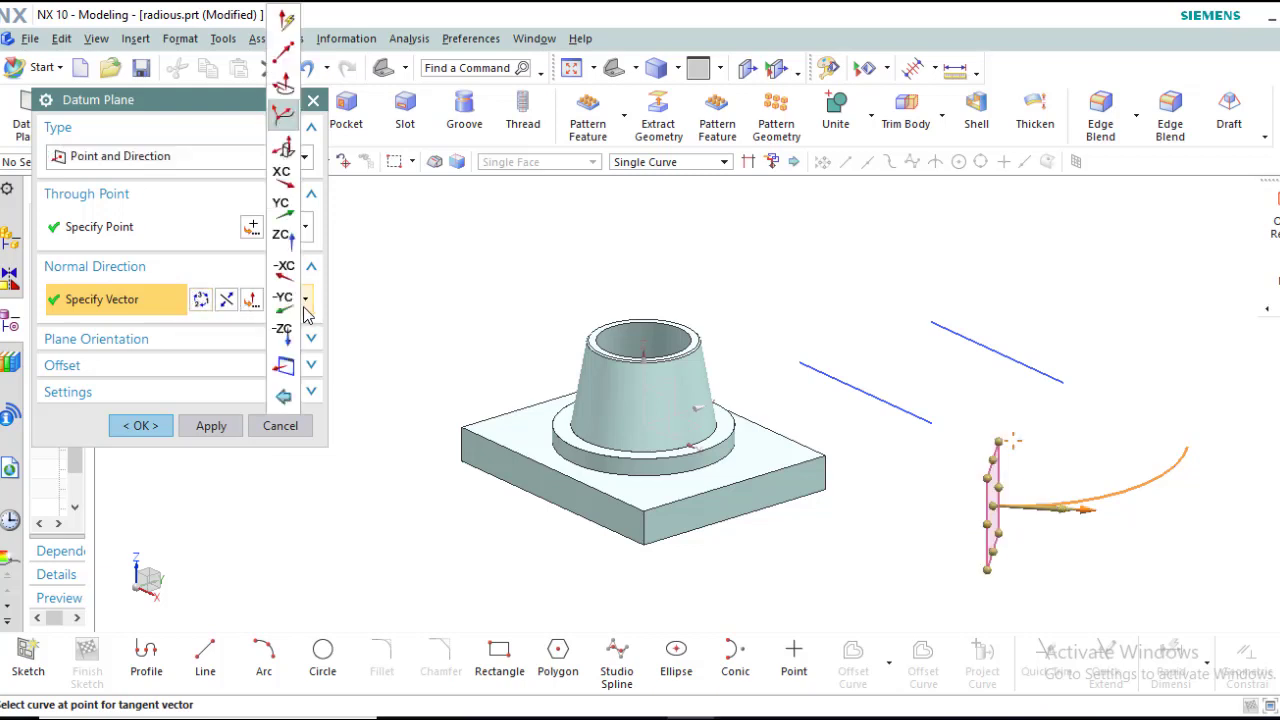
click(285, 22)
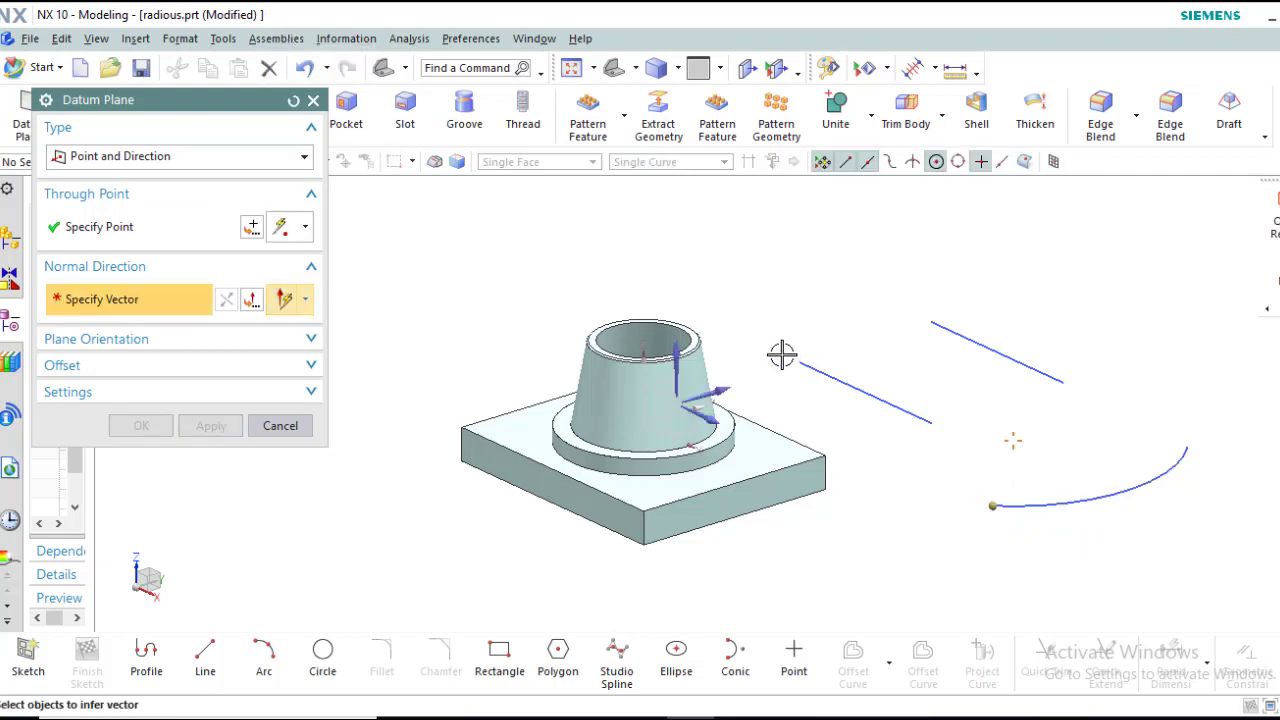
click(729, 387)
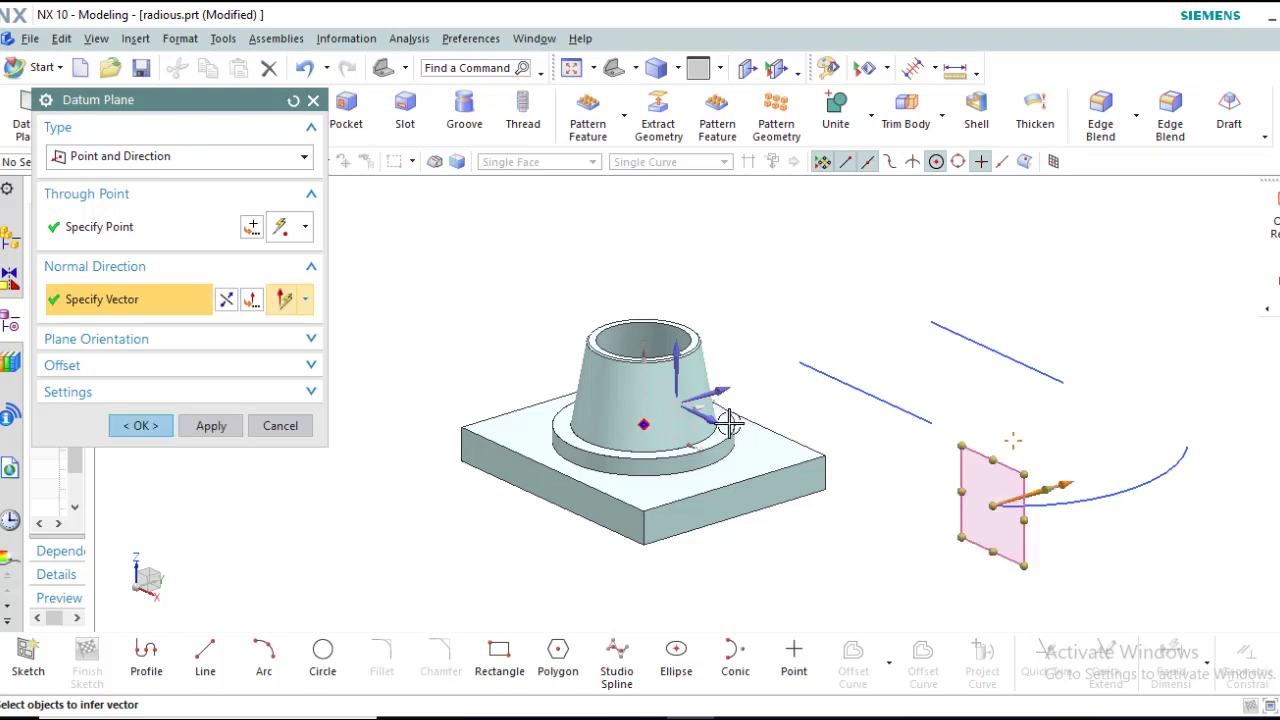
click(718, 424)
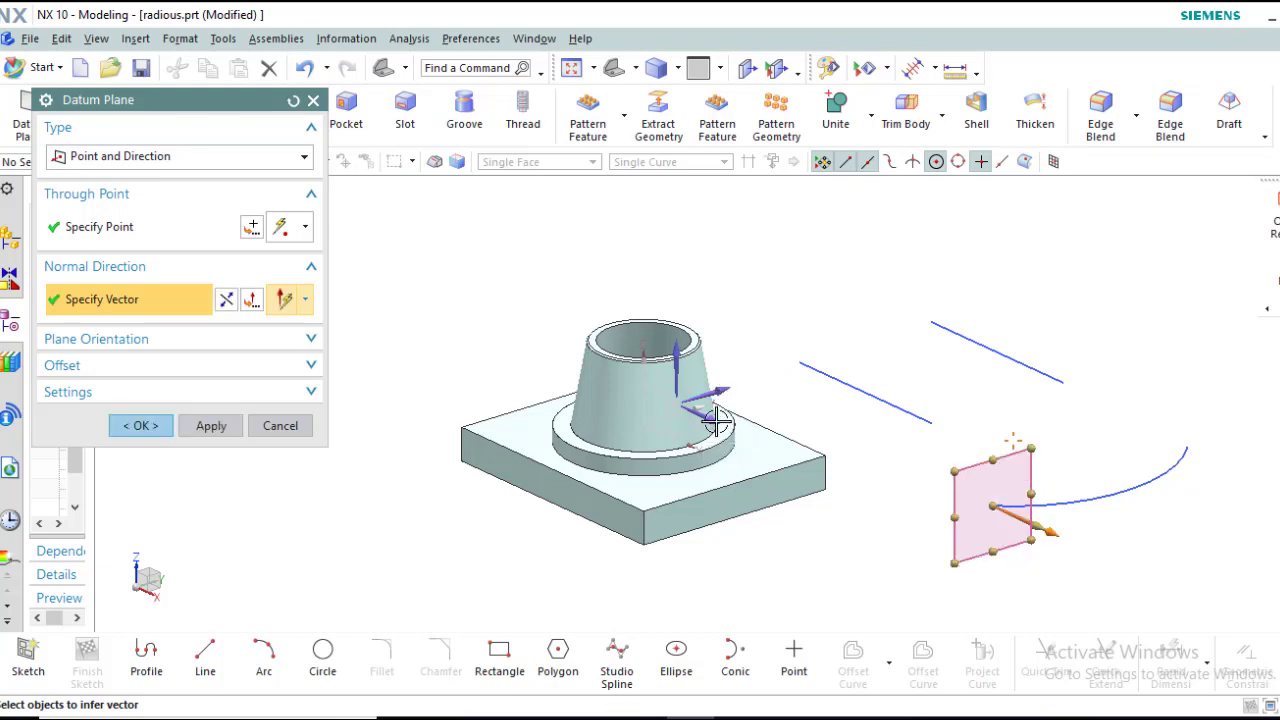
click(679, 357)
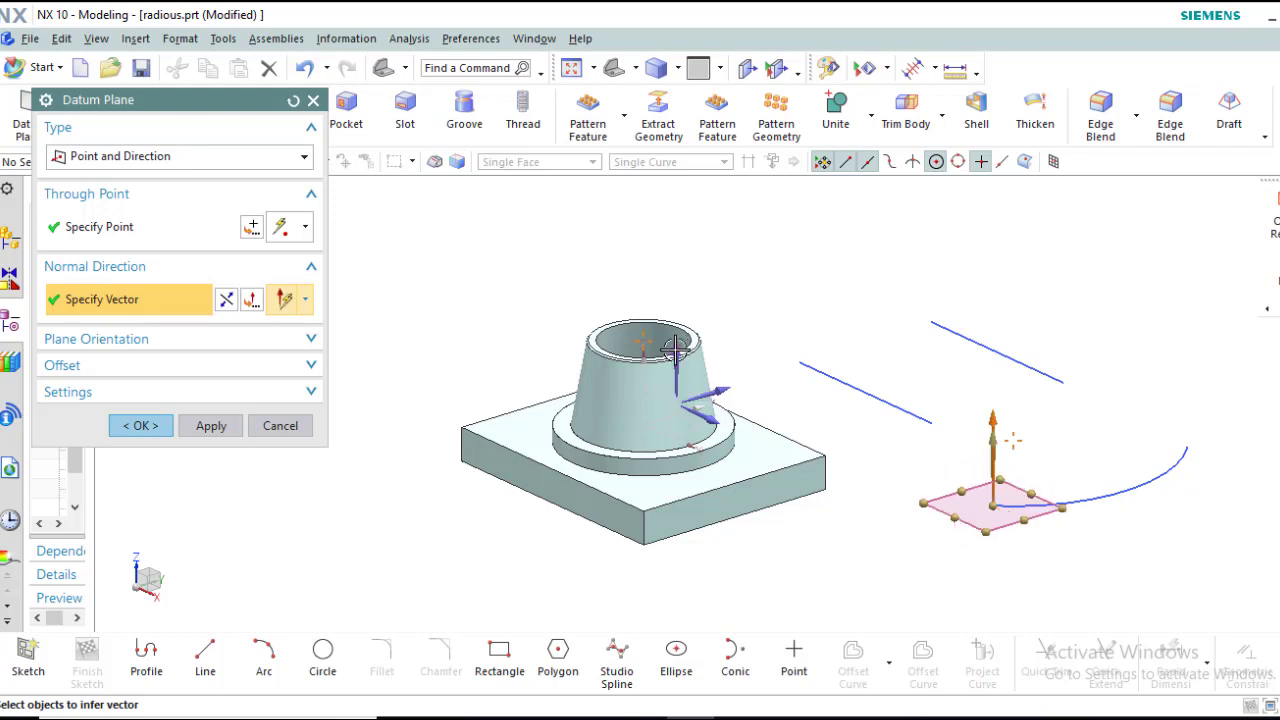
click(730, 384)
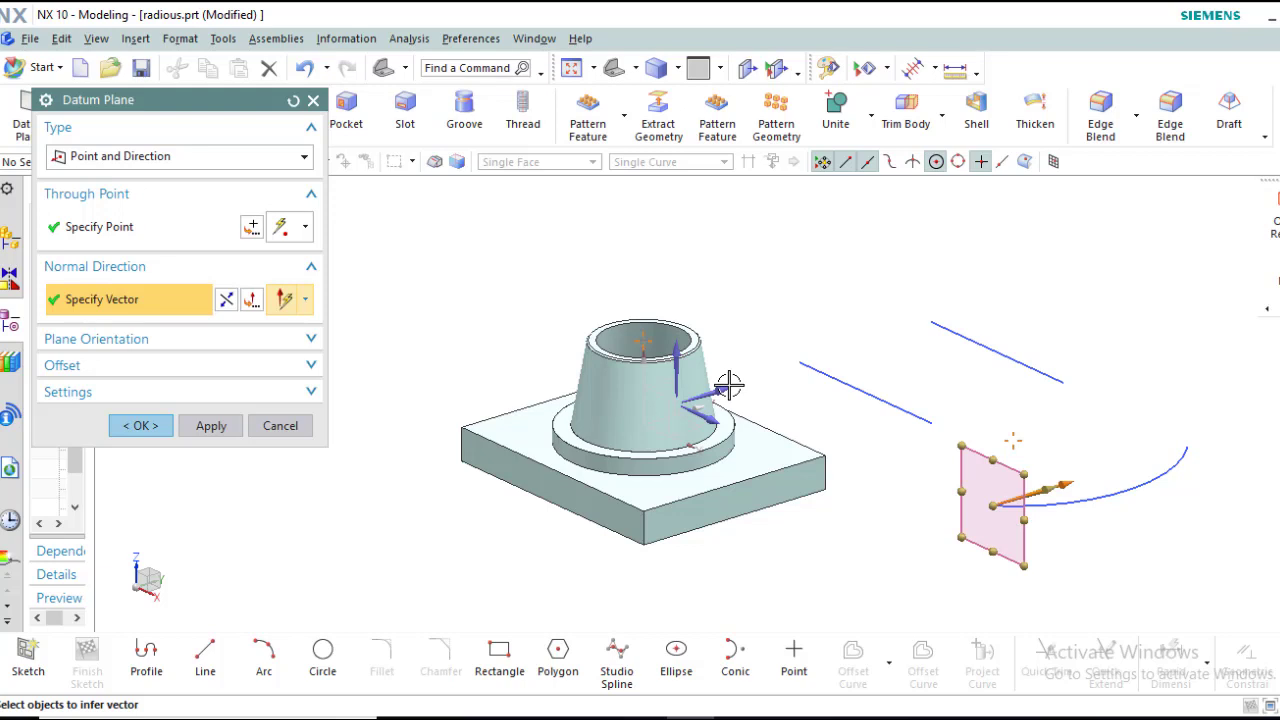
Step: Define an On Curve plane on the base block's top edge along its X-facing side
click(302, 160)
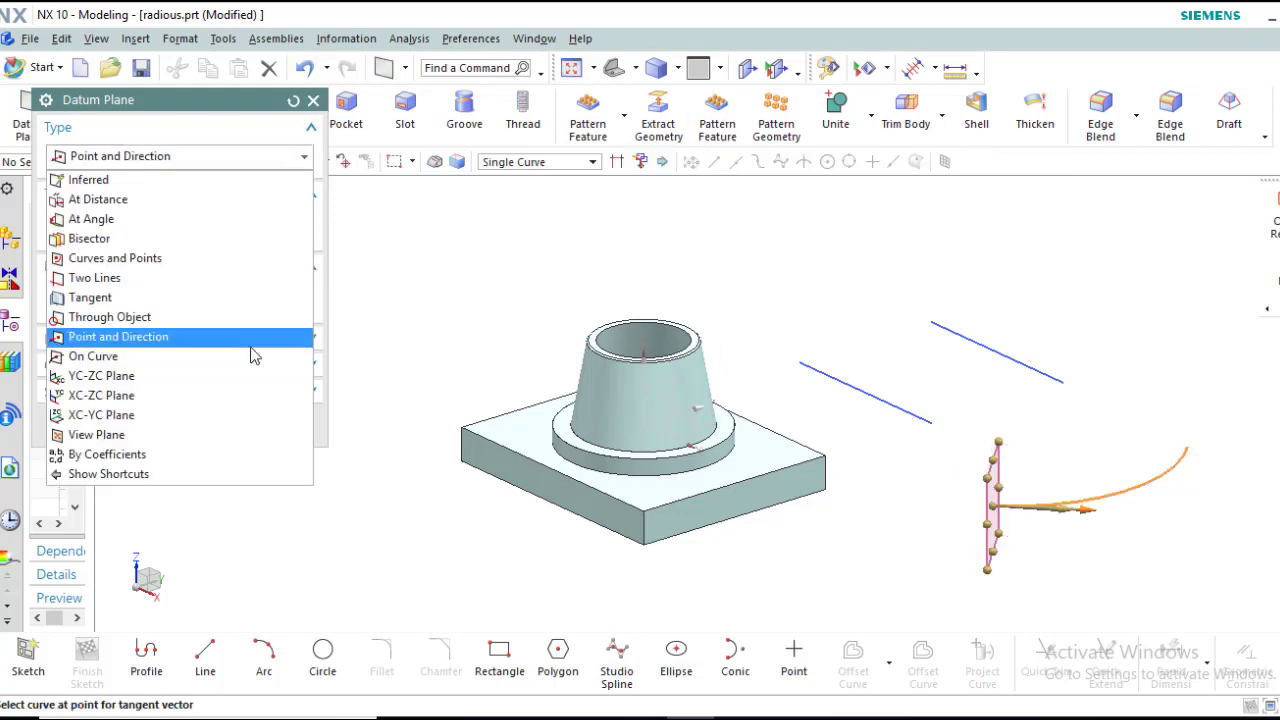
click(240, 356)
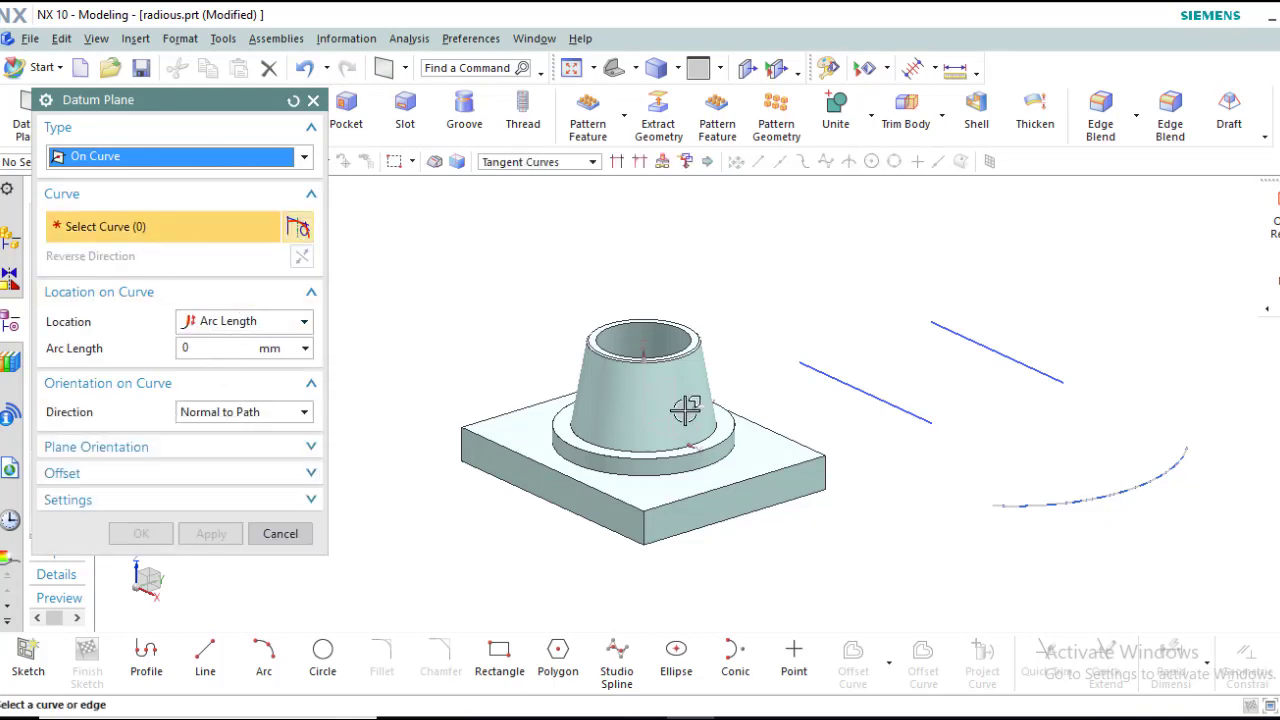
click(806, 457)
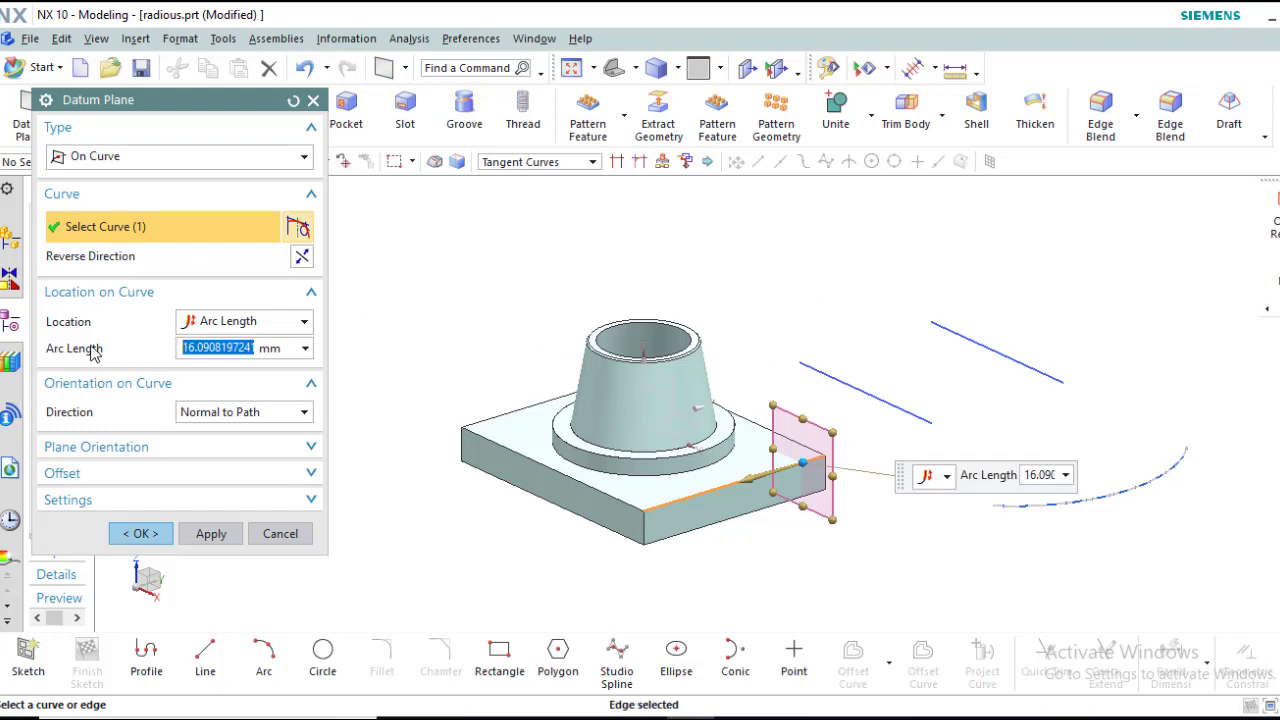
Step: Try arc lengths of 0, 20, 45 and 50 mm for the On Curve plane and slide it back toward the edge's start
text(0)
key(Return)
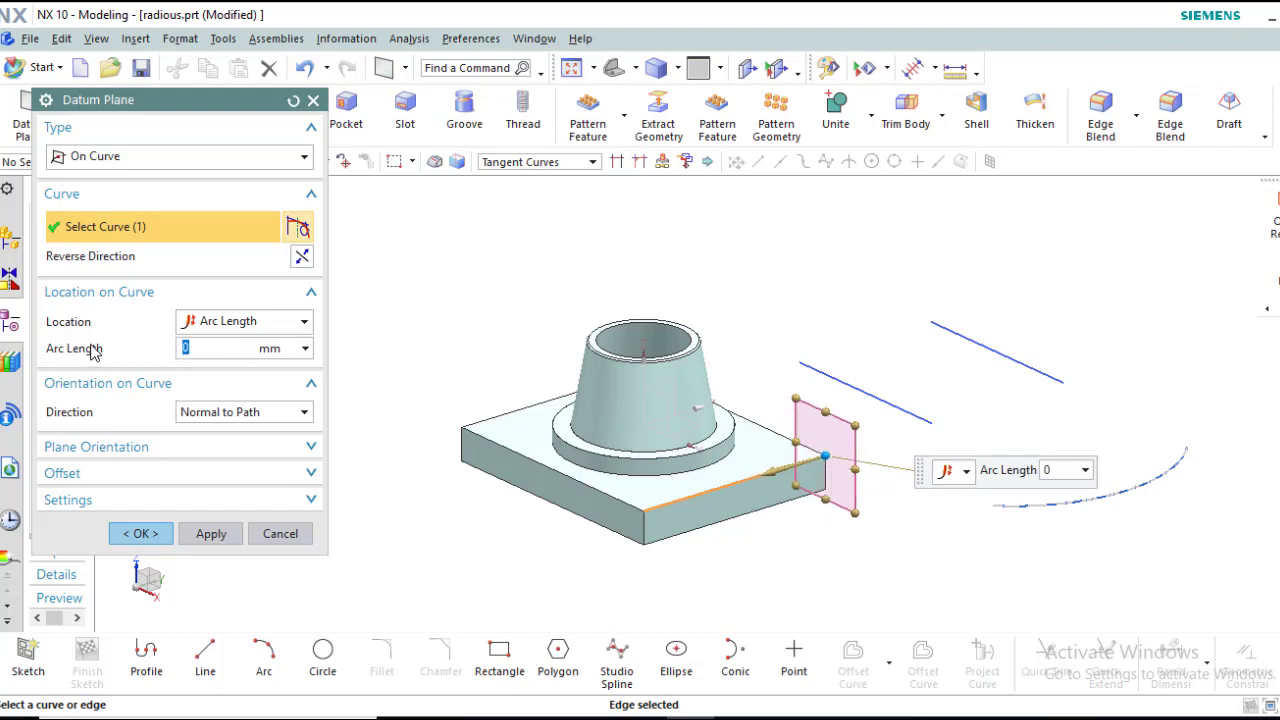
text(20)
key(Return)
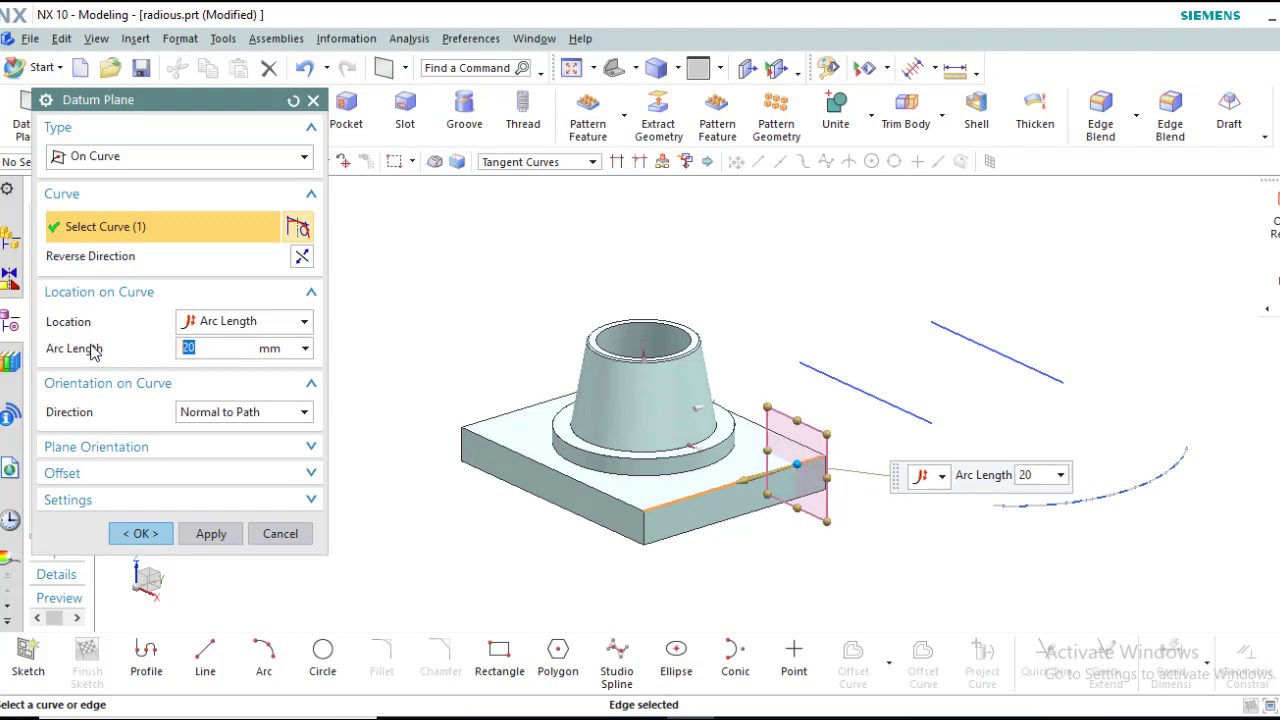
text(45)
key(Return)
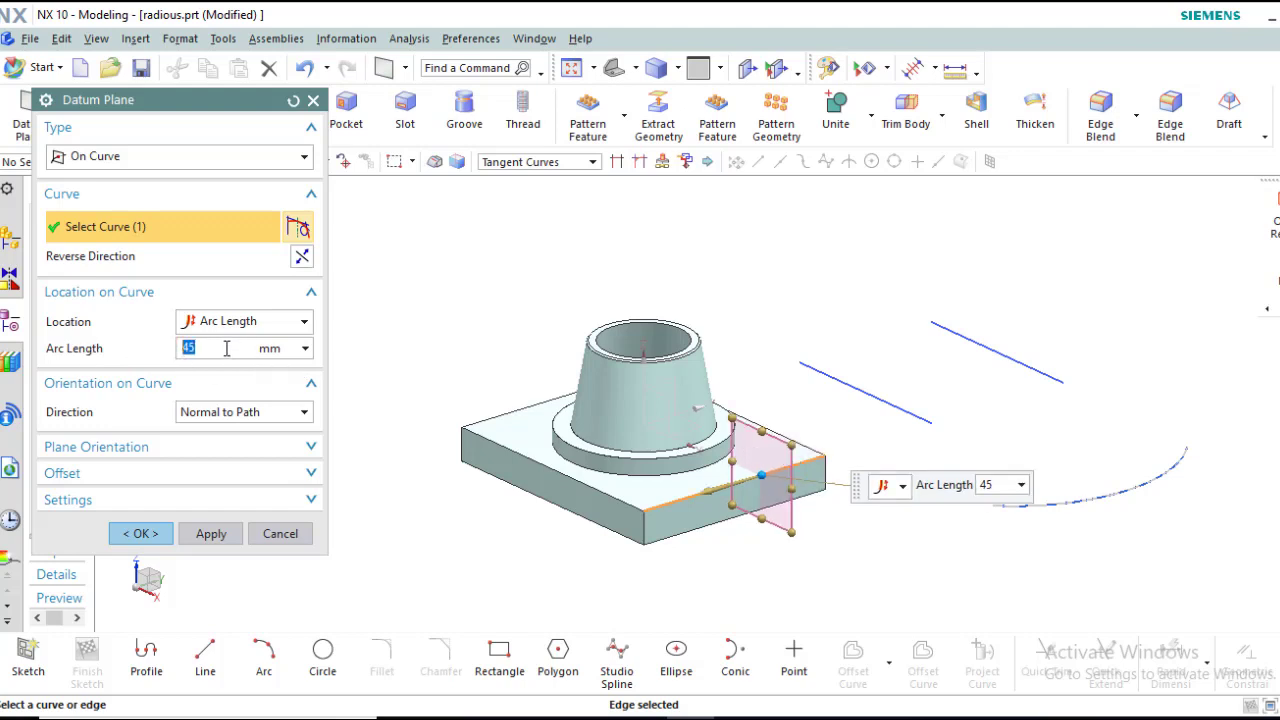
text(50)
key(Return)
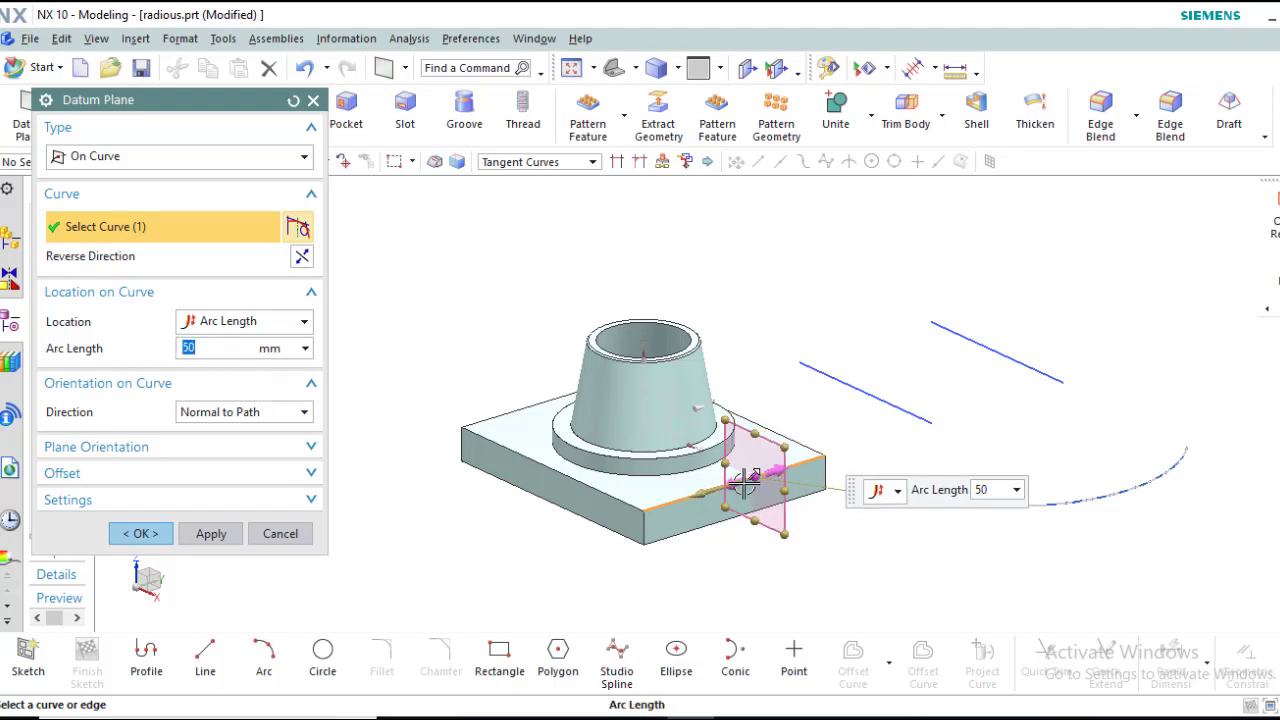
drag(752, 479, 783, 468)
Step: Define a YC-ZC Plane and pull it out from the WCS to a distance of 170 mm
click(304, 158)
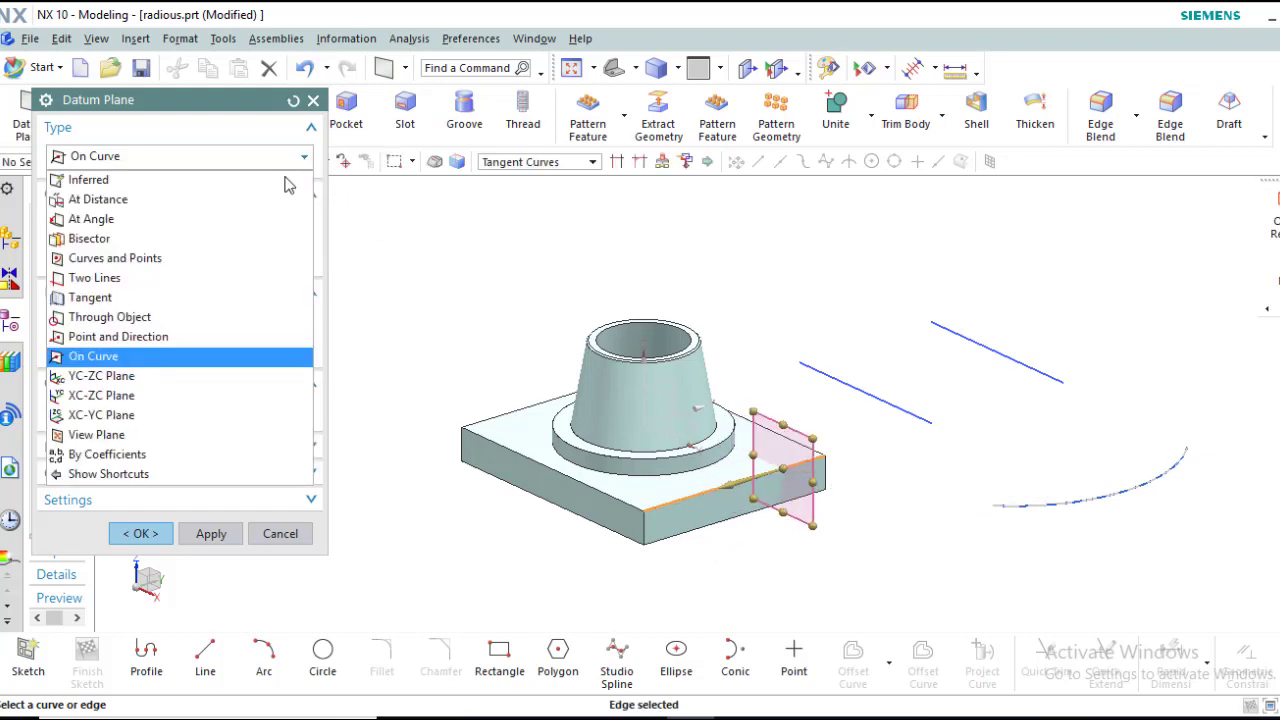
click(160, 376)
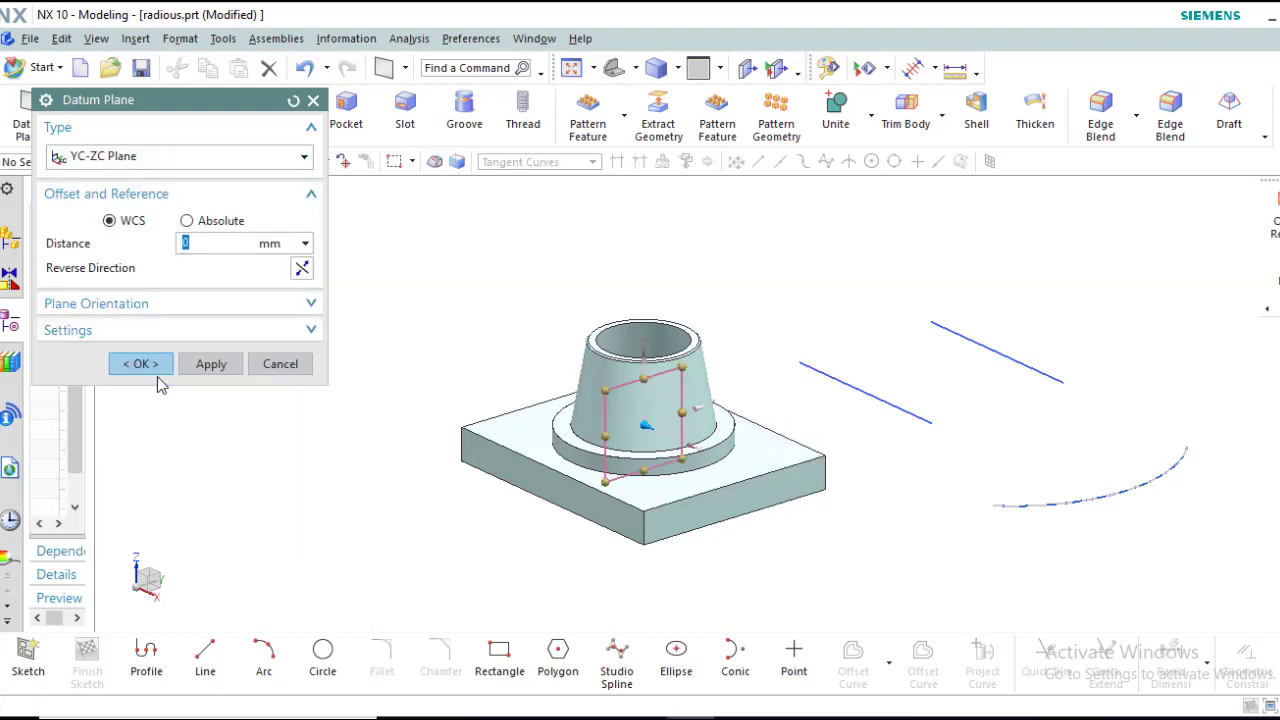
drag(668, 438, 845, 512)
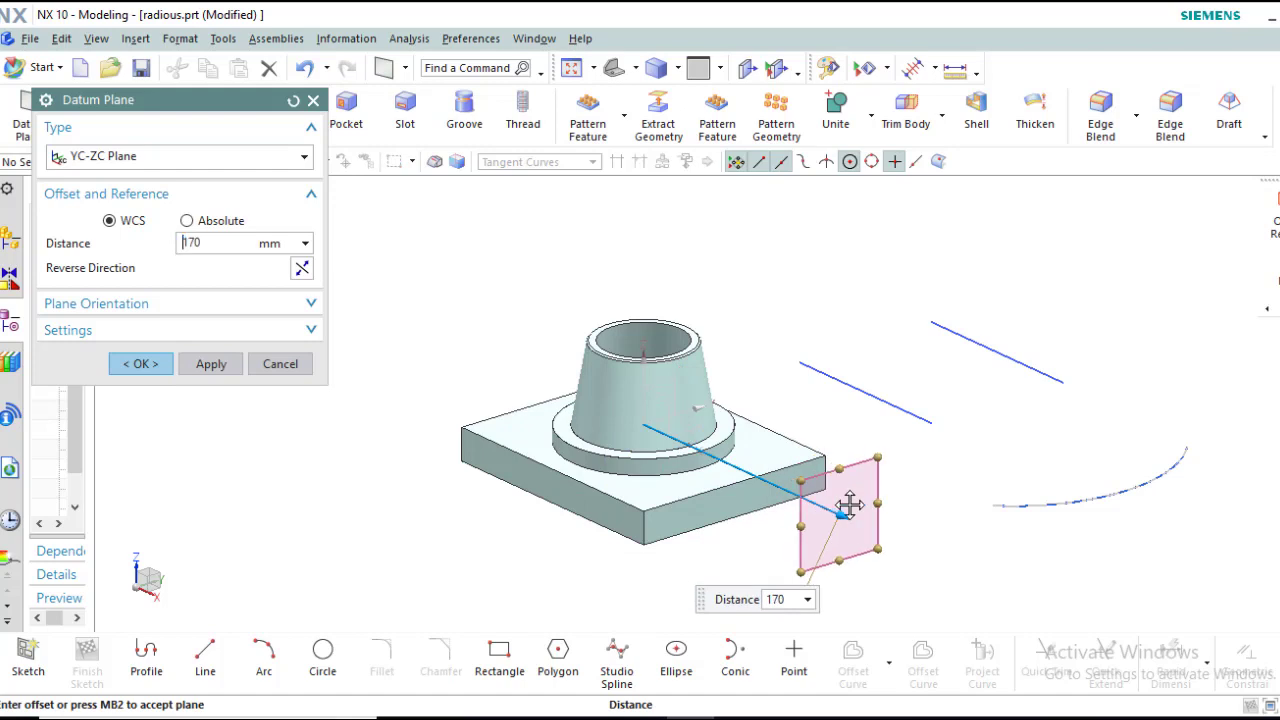
Step: Preview the XC-ZC Plane type at the WCS and change the type to XC-YC Plane
click(264, 162)
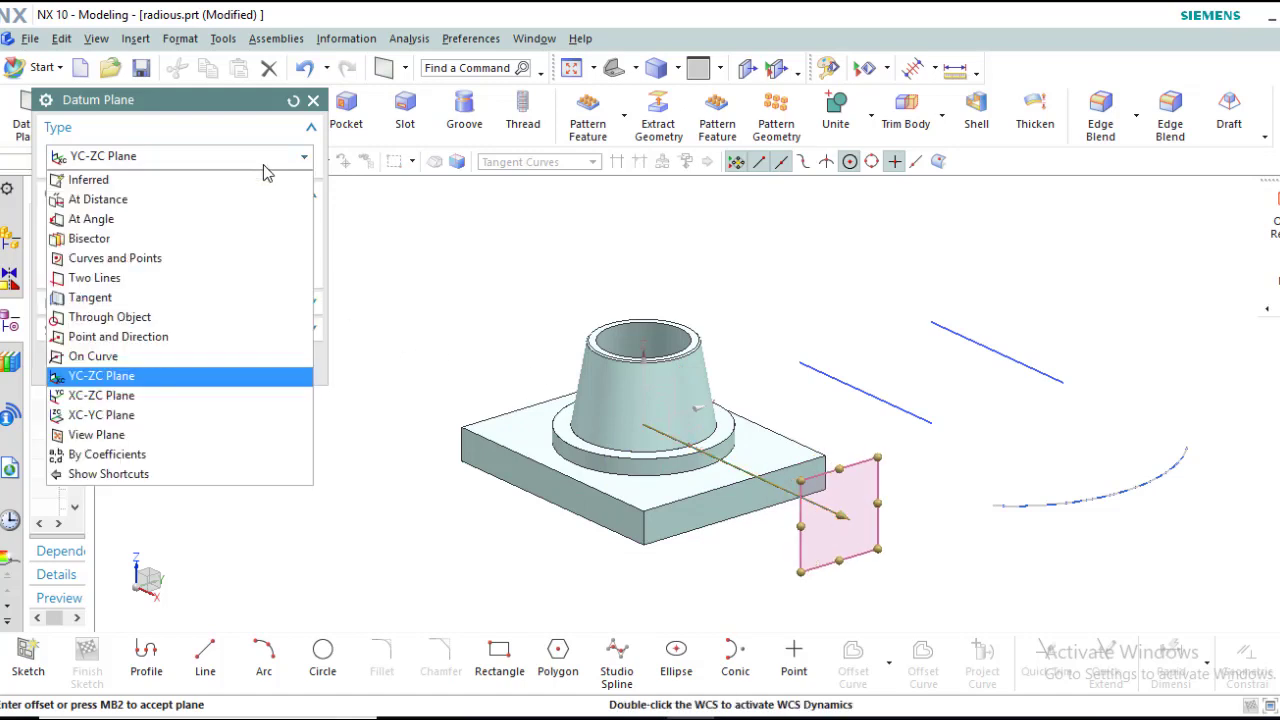
click(153, 397)
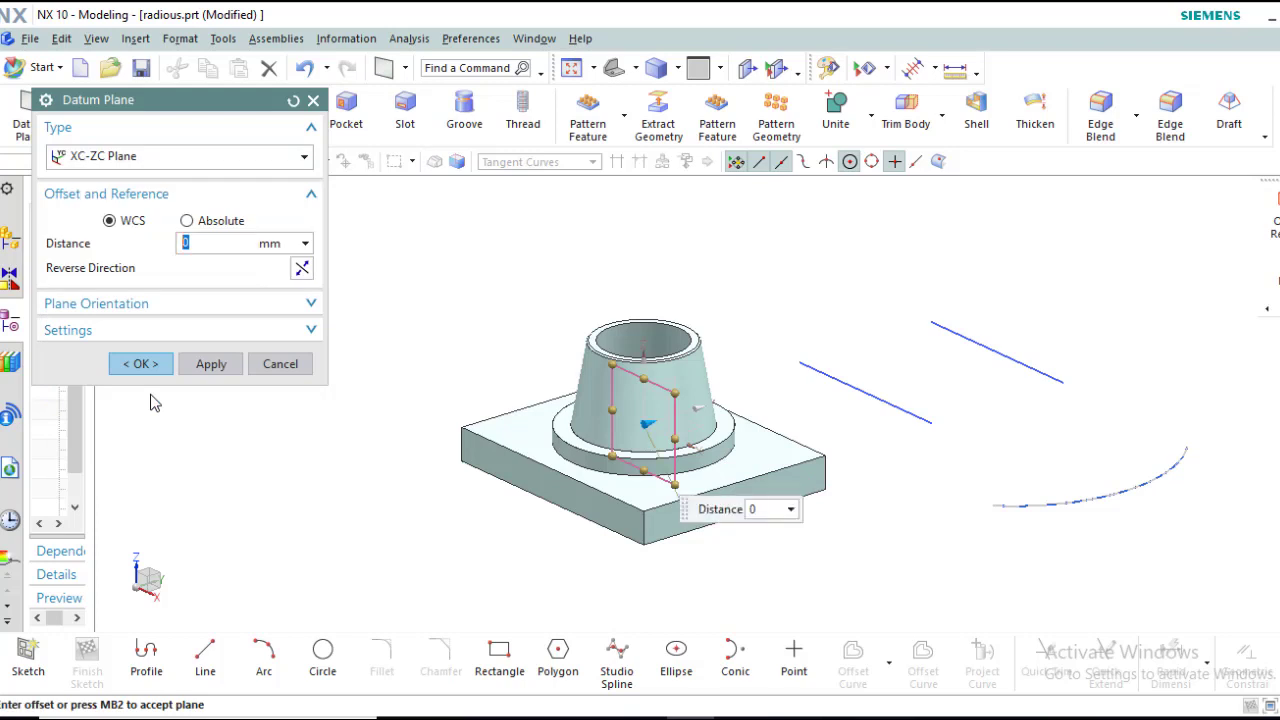
click(160, 162)
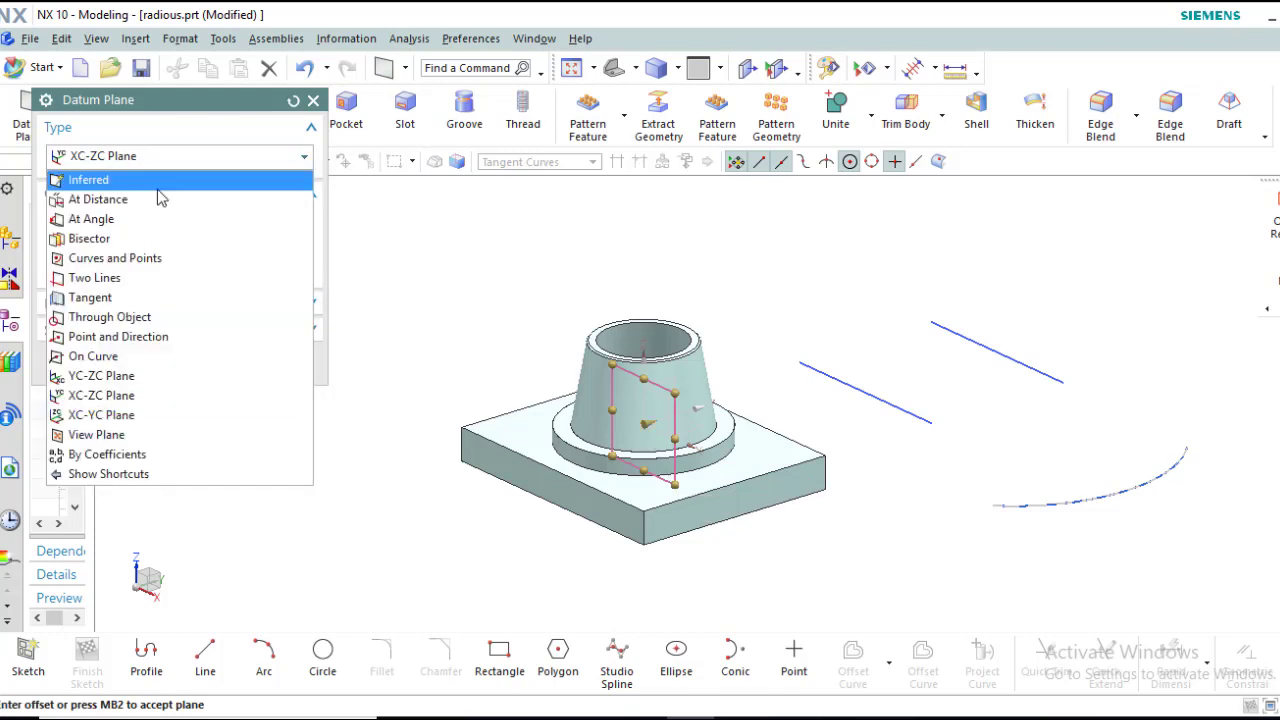
click(150, 418)
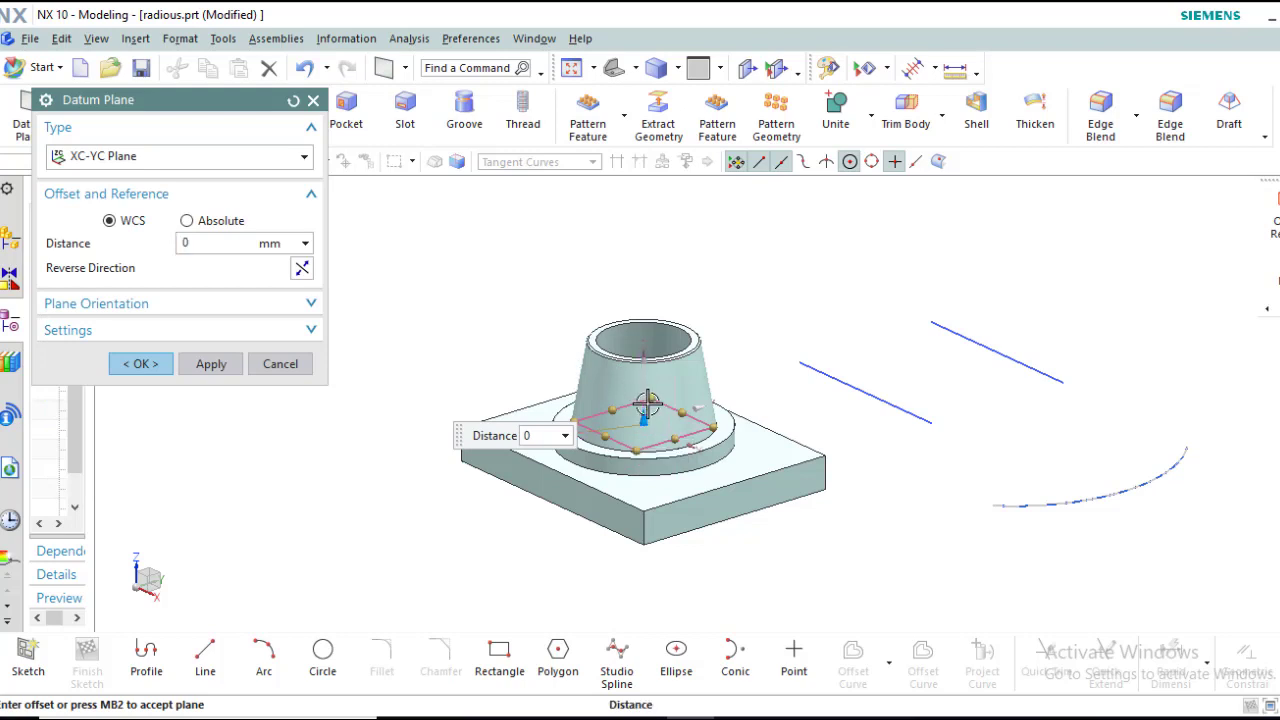
Step: Pull the XC-YC Plane up from the WCS to a distance of about 90 mm and change the type to View Plane
drag(648, 403, 644, 268)
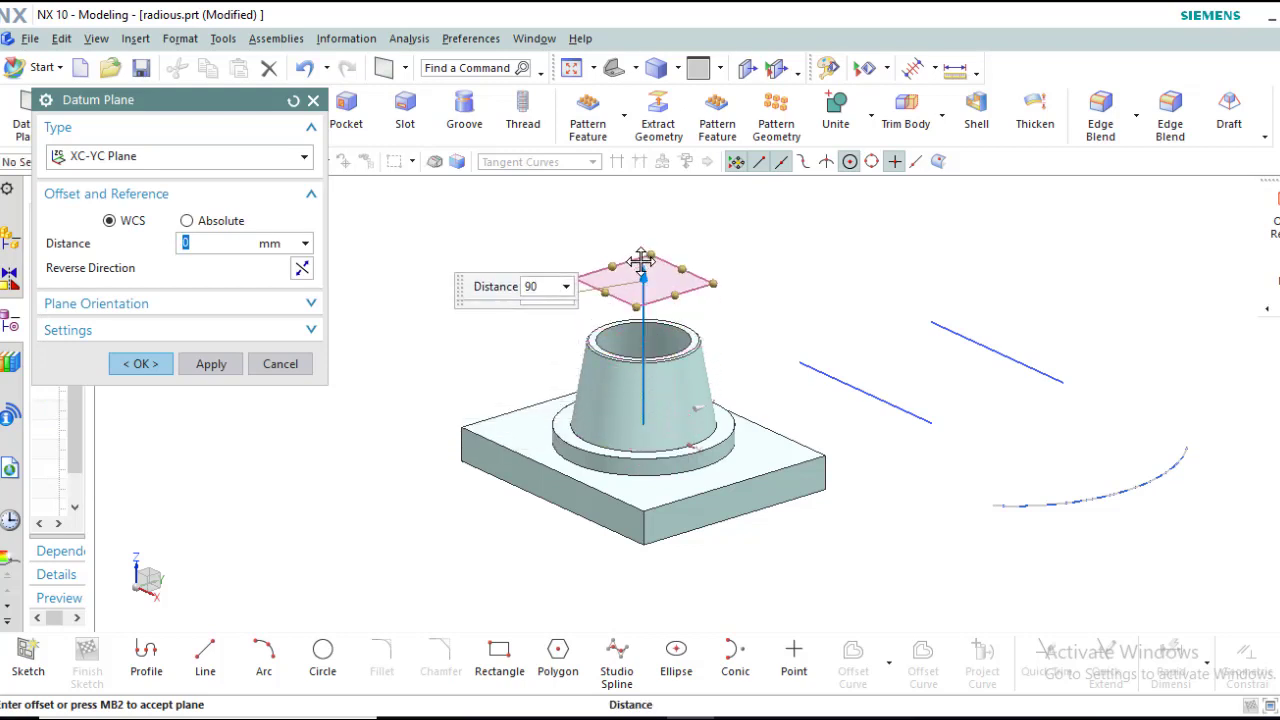
click(303, 162)
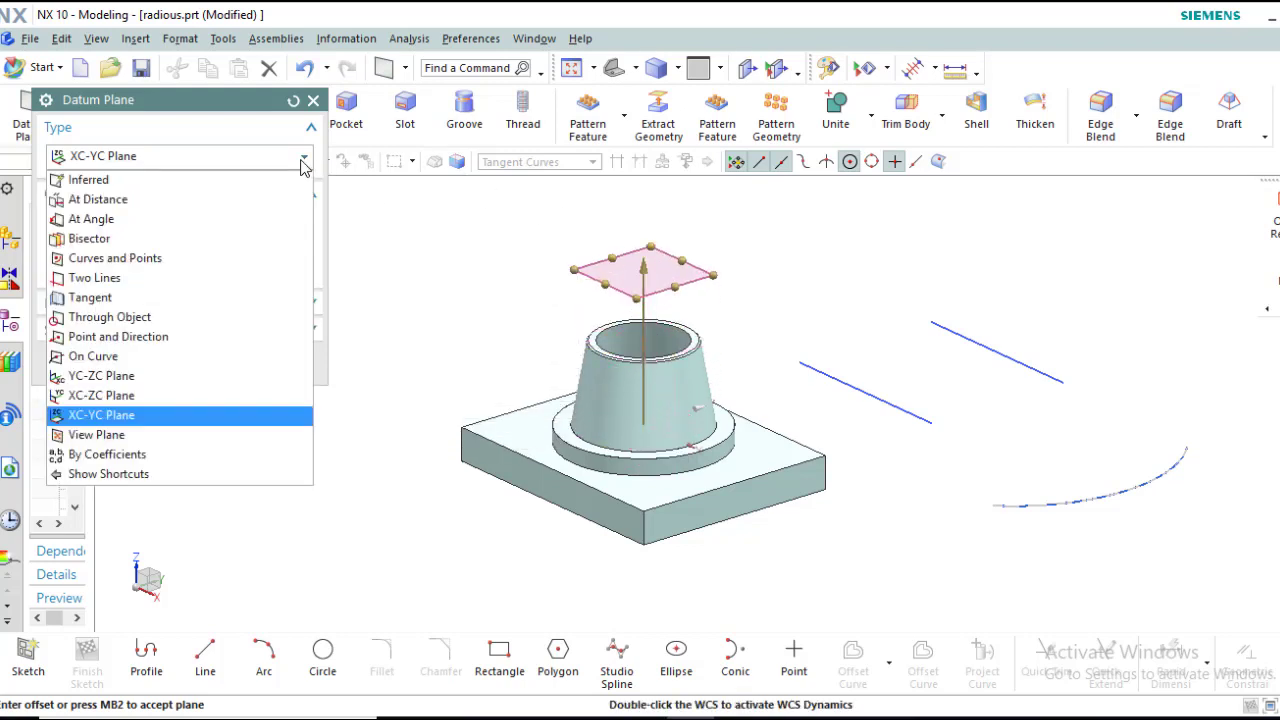
click(155, 437)
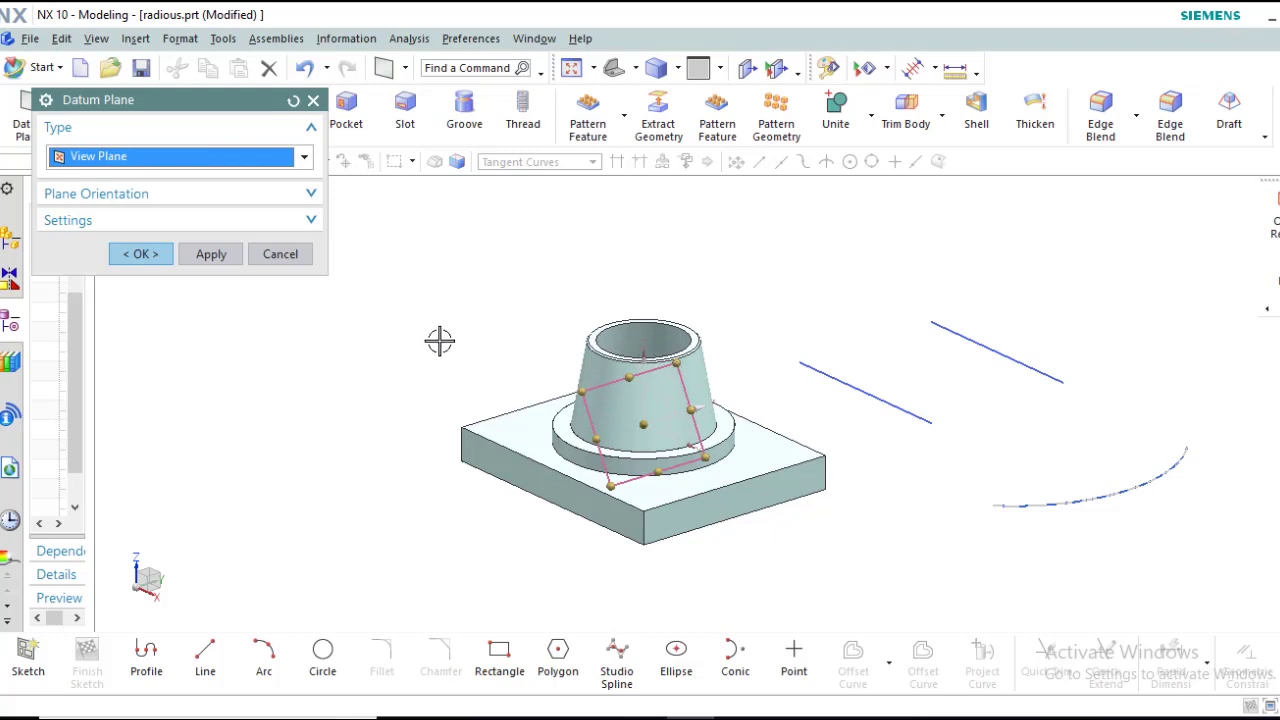
Step: Create a View Plane datum through the boss, parallel to a view looking almost straight down on the part
middle_drag(440, 340, 466, 323)
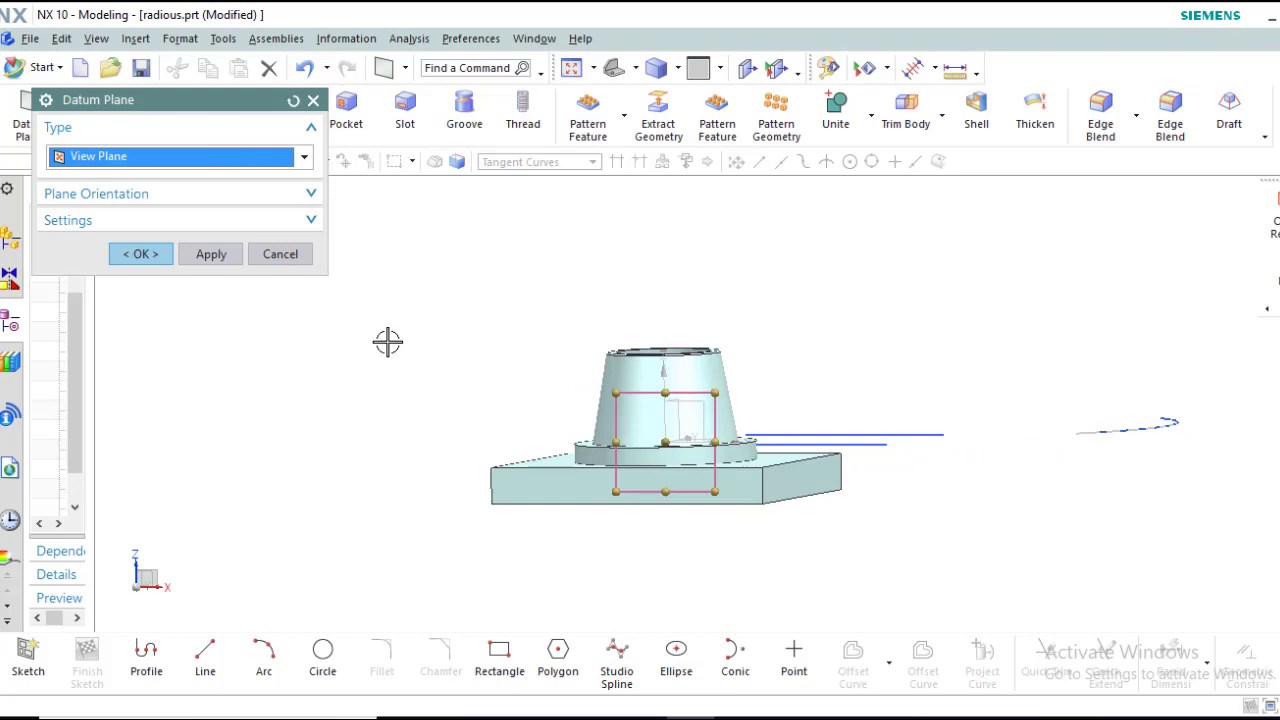
middle_drag(388, 342, 448, 398)
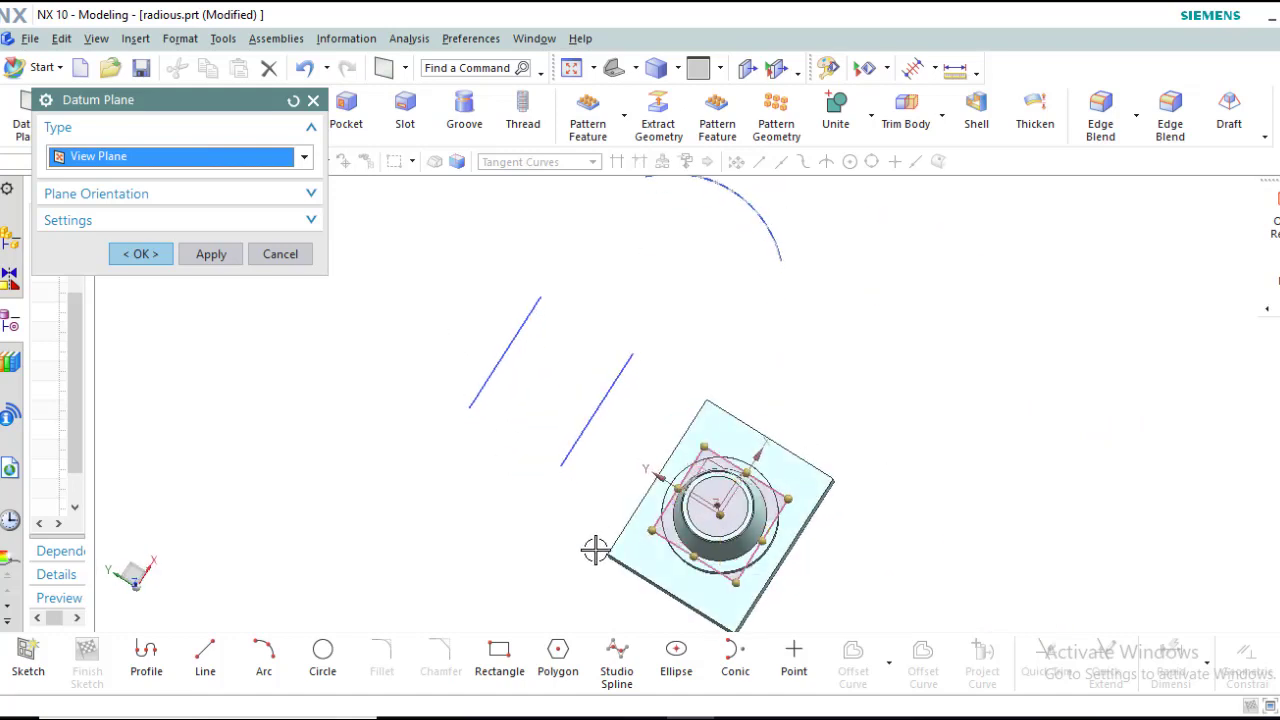
click(141, 254)
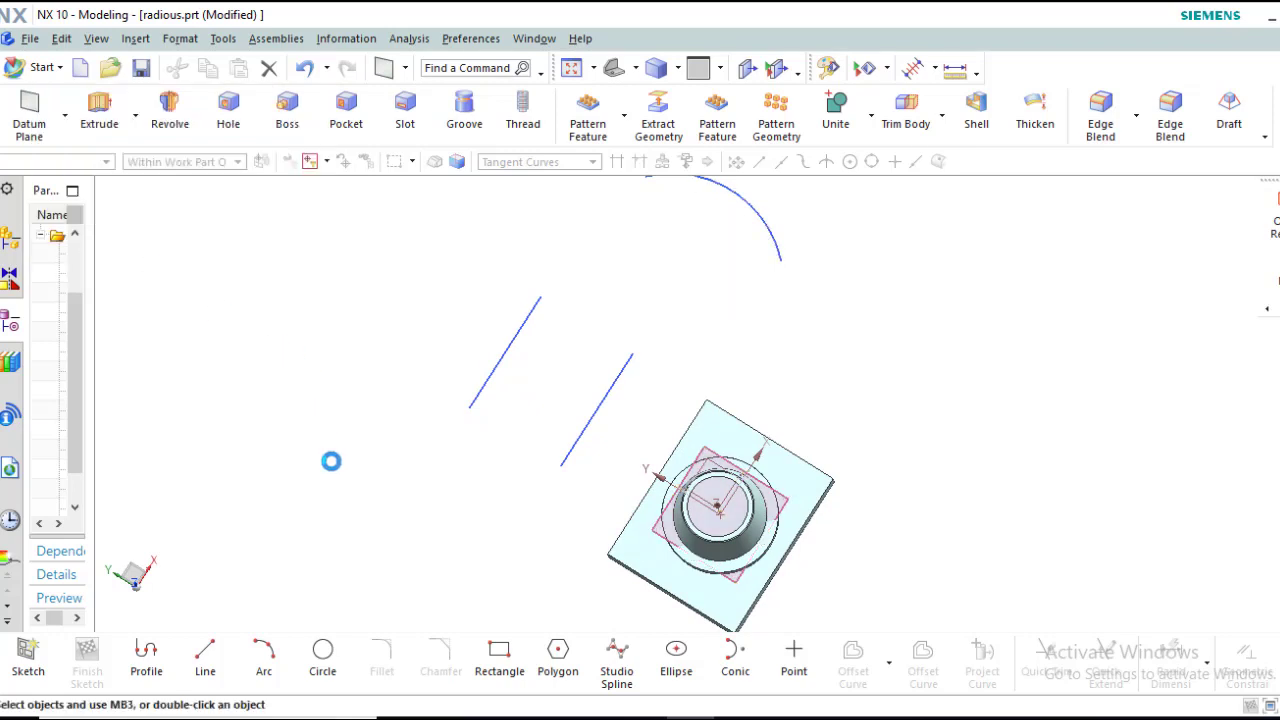
middle_drag(331, 447, 326, 401)
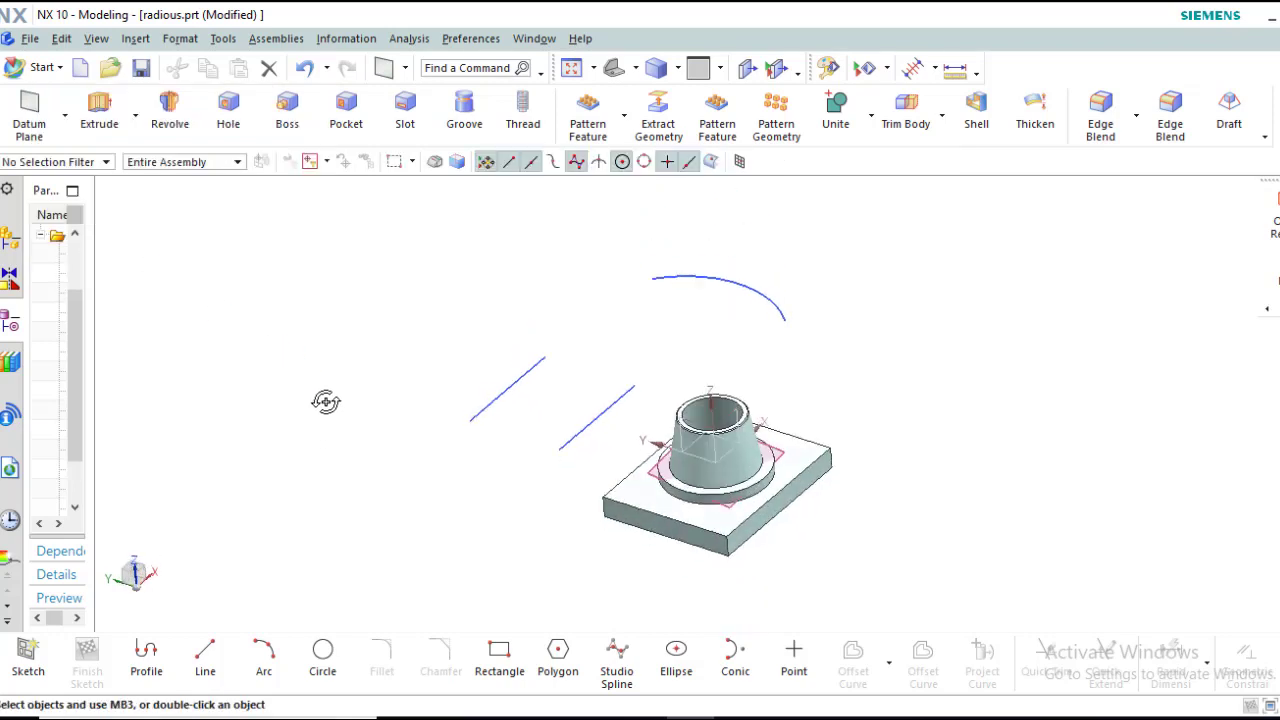